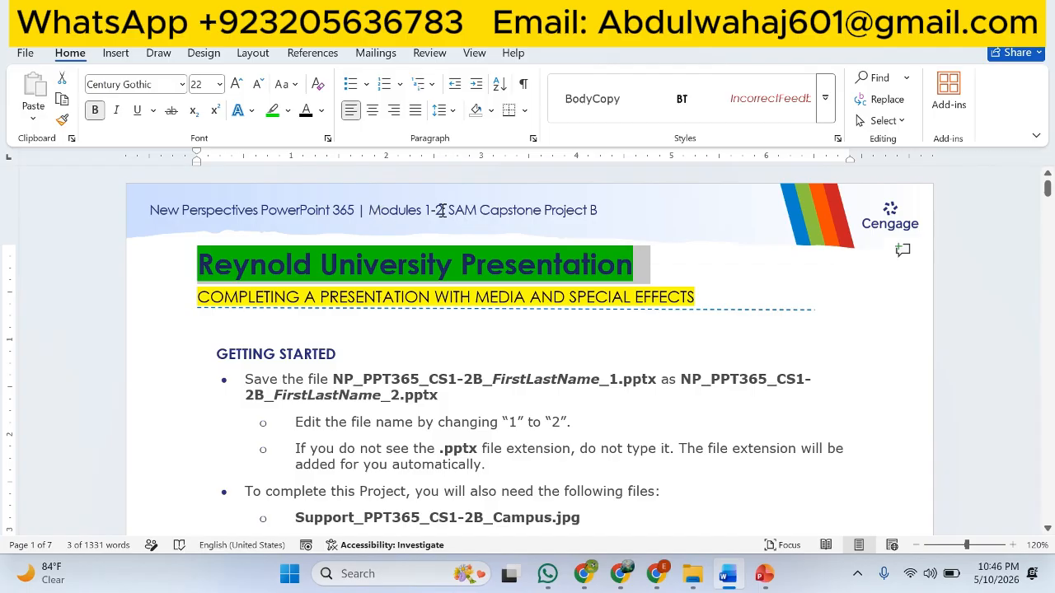
Step: Read the project title, required support files and first project step in the Reynold University Presentation instructions
{"action": "left_click_drag", "start_coordinate": [456, 208], "coordinate": [605, 209]}
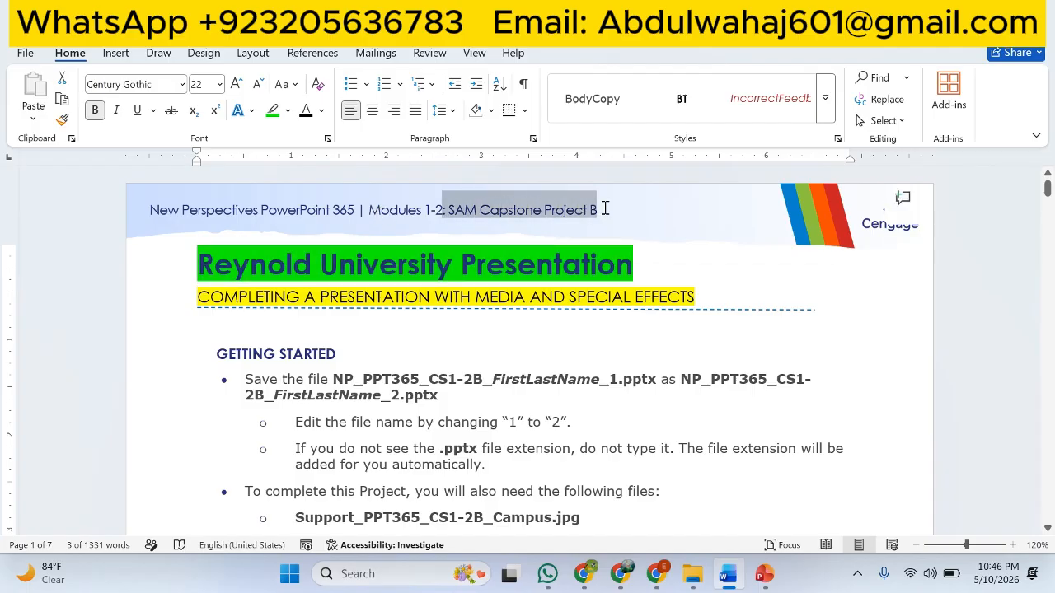
{"action": "left_click_drag", "start_coordinate": [367, 209], "coordinate": [590, 209]}
{"action": "scroll", "coordinate": [530, 313], "scroll_direction": "down", "scroll_amount": 3}
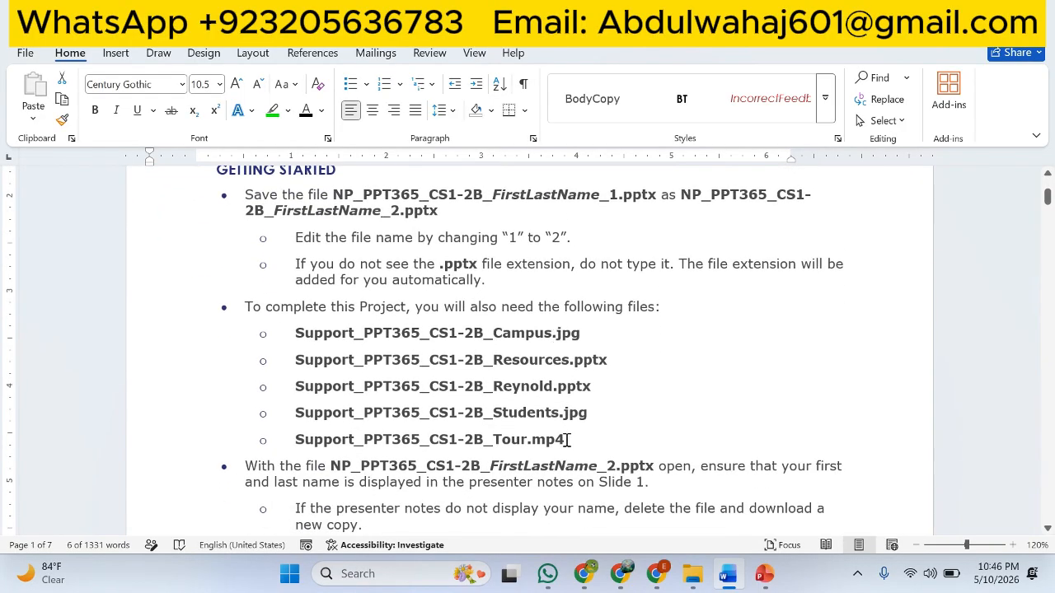
{"action": "left_click_drag", "start_coordinate": [567, 439], "coordinate": [332, 340]}
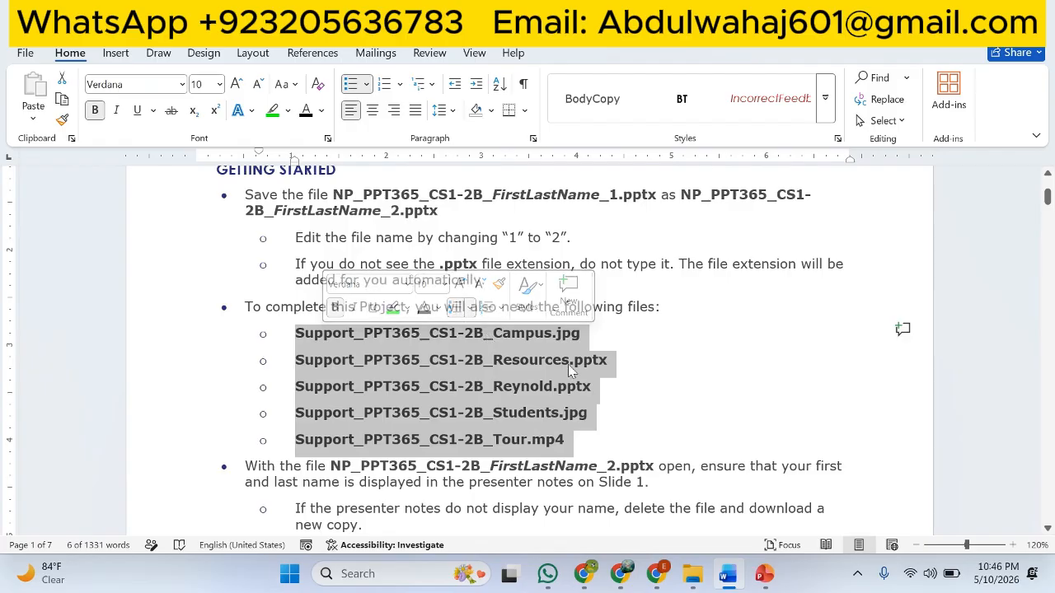
{"action": "scroll", "coordinate": [568, 364], "scroll_direction": "down", "scroll_amount": 2}
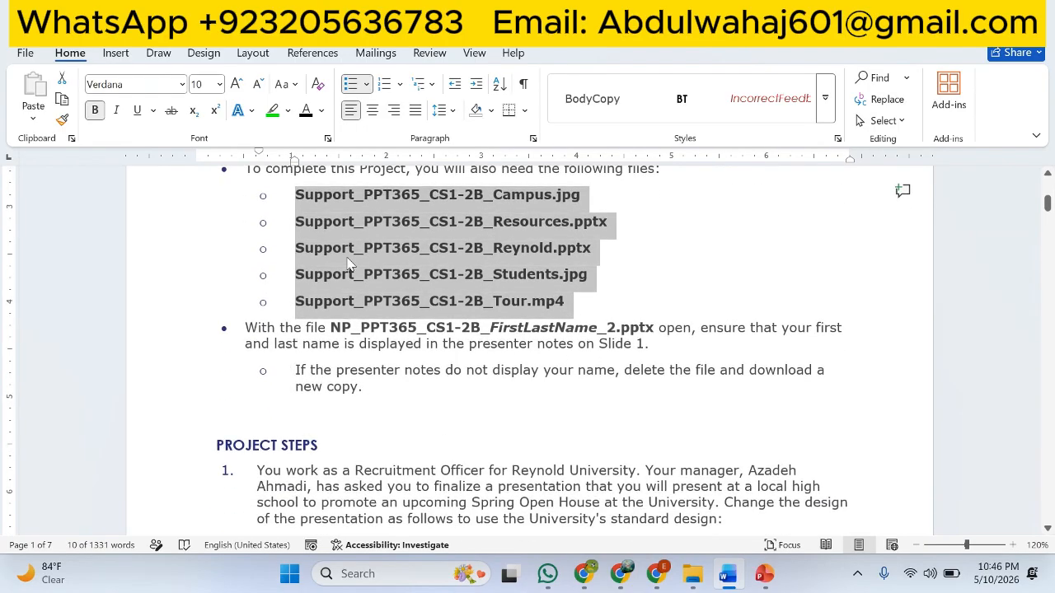
{"action": "scroll", "coordinate": [546, 333], "scroll_direction": "down", "scroll_amount": 2}
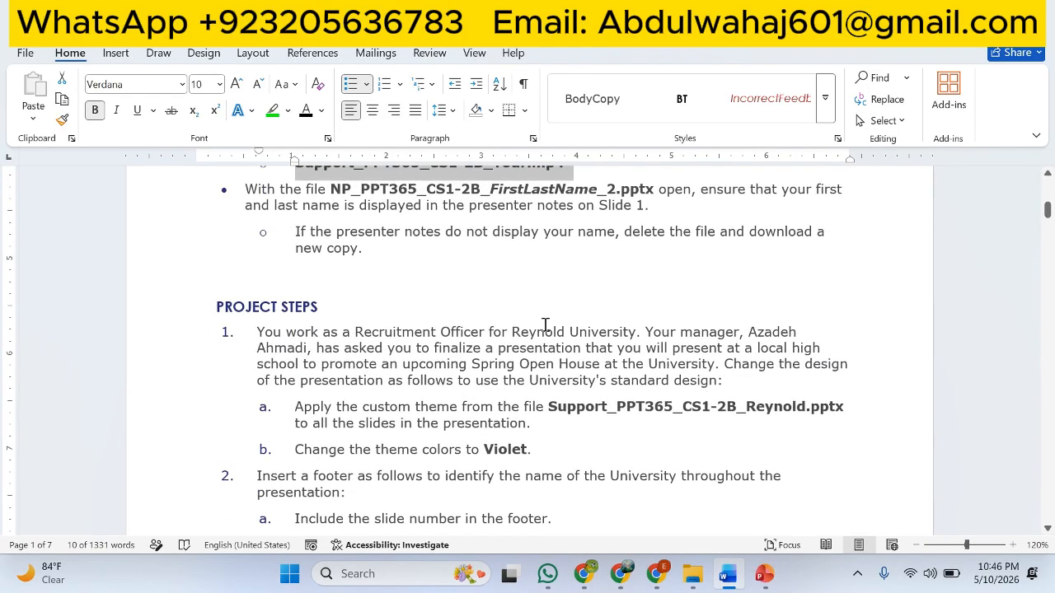
{"action": "scroll", "coordinate": [546, 325], "scroll_direction": "up", "scroll_amount": 7}
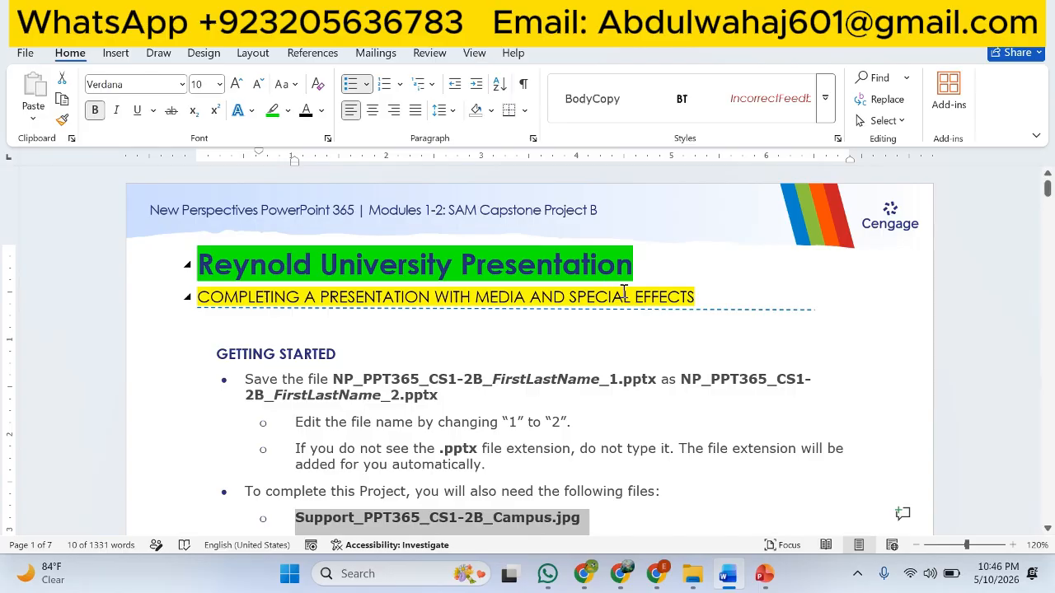
{"action": "scroll", "coordinate": [624, 254], "scroll_direction": "down", "scroll_amount": 2}
{"action": "scroll", "coordinate": [639, 264], "scroll_direction": "up", "scroll_amount": 2}
{"action": "left_click", "coordinate": [653, 264]}
{"action": "left_click_drag", "start_coordinate": [650, 266], "coordinate": [236, 256]}
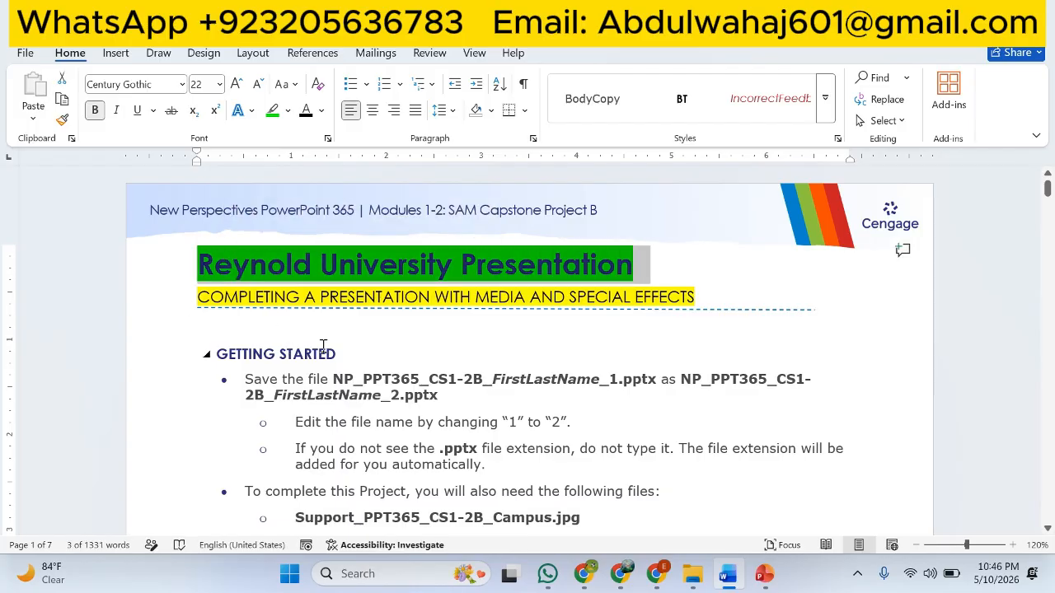
{"action": "scroll", "coordinate": [451, 326], "scroll_direction": "down", "scroll_amount": 5}
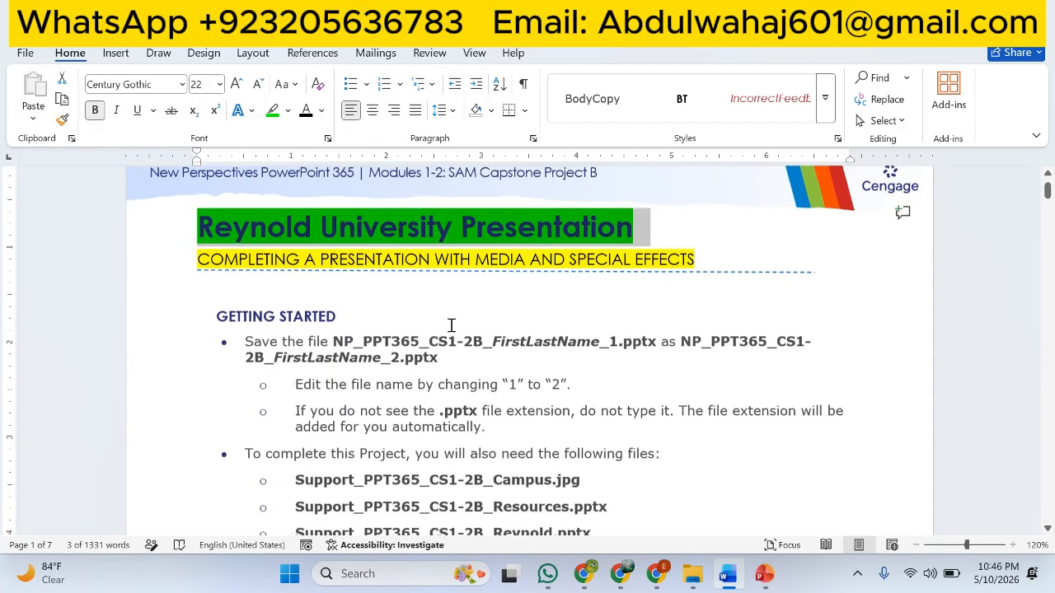
{"action": "scroll", "coordinate": [450, 325], "scroll_direction": "down", "scroll_amount": 3}
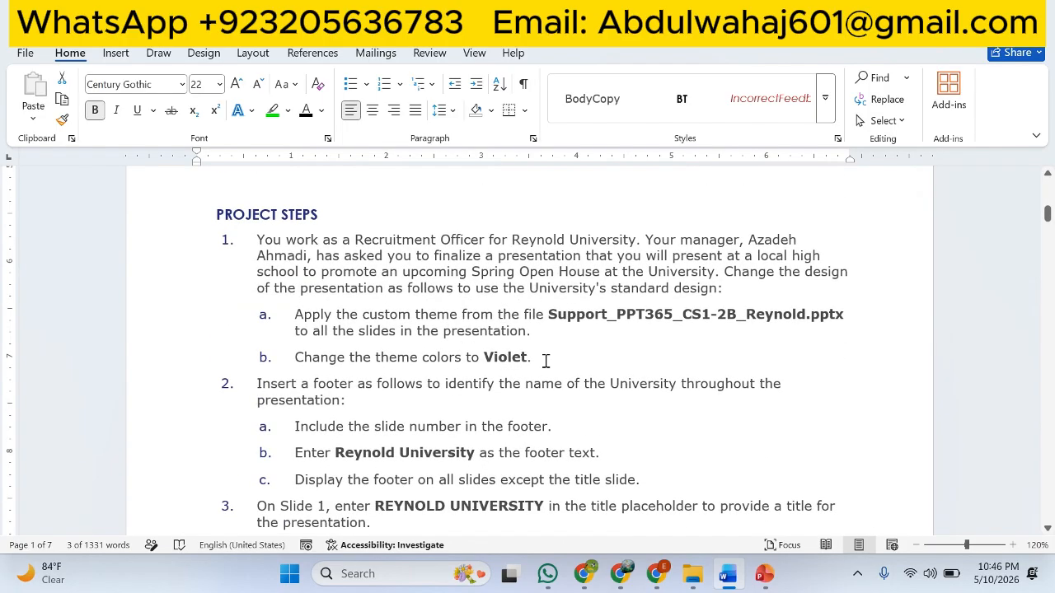
{"action": "left_click_drag", "start_coordinate": [538, 360], "coordinate": [285, 271]}
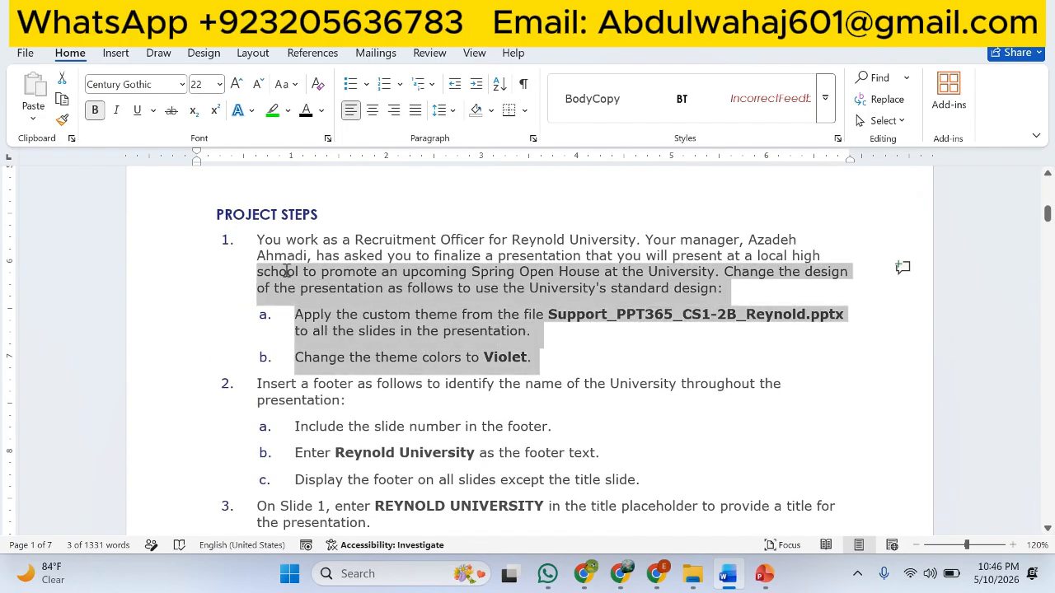
{"action": "left_click", "coordinate": [460, 320]}
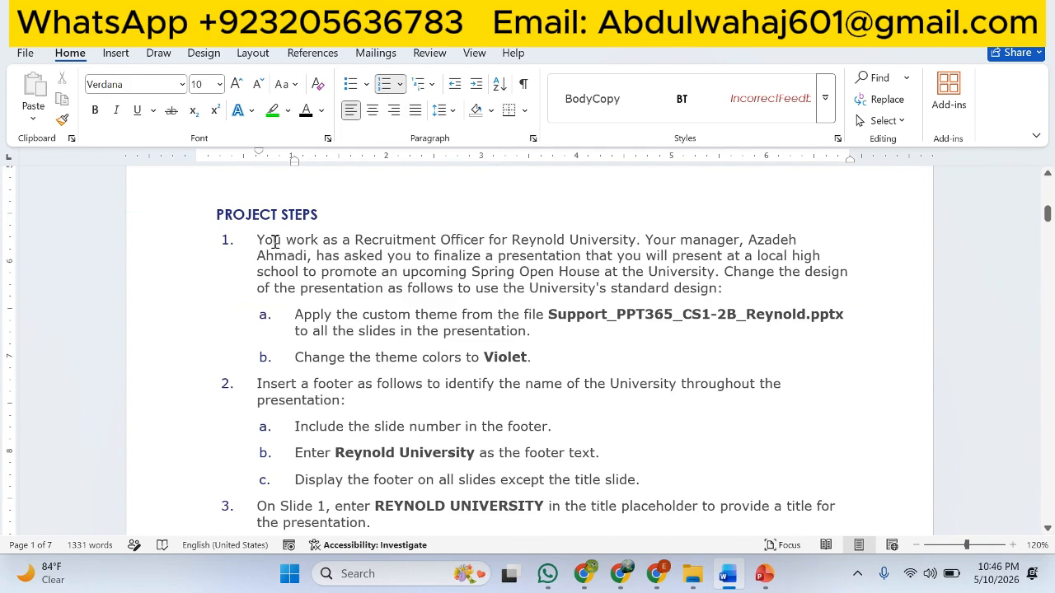
Step: Highlight the introductory paragraph of project step 1 in green
{"action": "left_click_drag", "start_coordinate": [255, 240], "coordinate": [710, 286]}
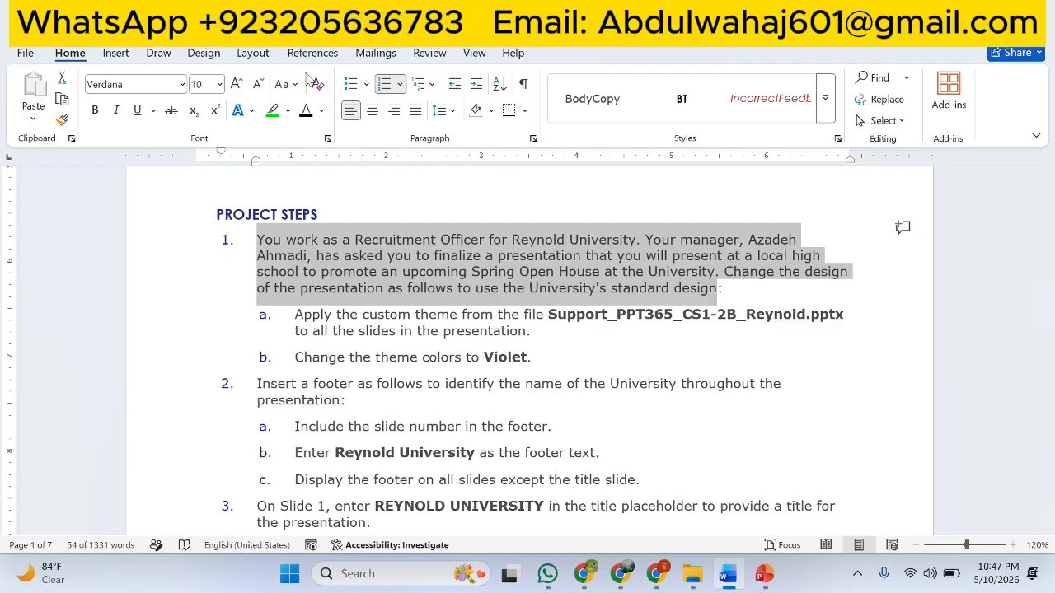
{"action": "left_click", "coordinate": [280, 111]}
{"action": "left_click", "coordinate": [645, 322]}
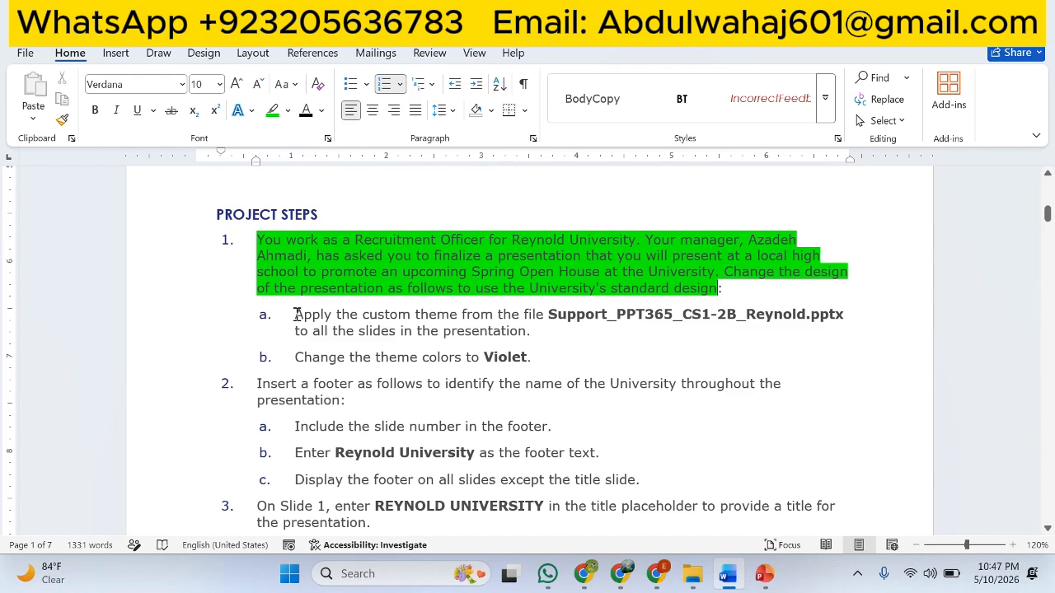
Step: Examine the custom theme instruction in step 1a and the design themes offered for the presentation in PowerPoint
{"action": "left_click_drag", "start_coordinate": [317, 314], "coordinate": [800, 314]}
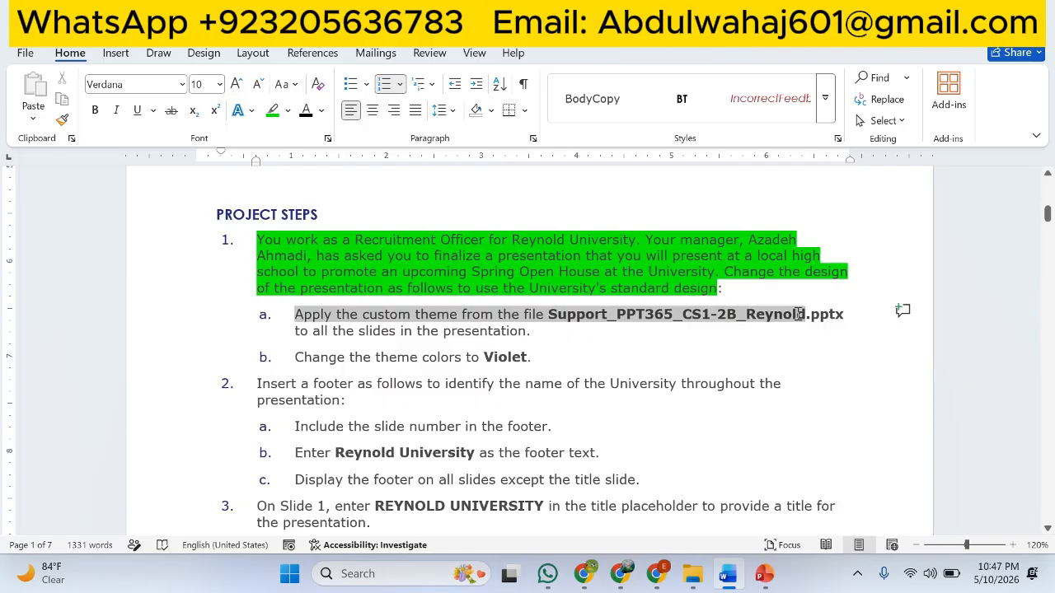
{"action": "left_click_drag", "start_coordinate": [799, 314], "coordinate": [596, 332]}
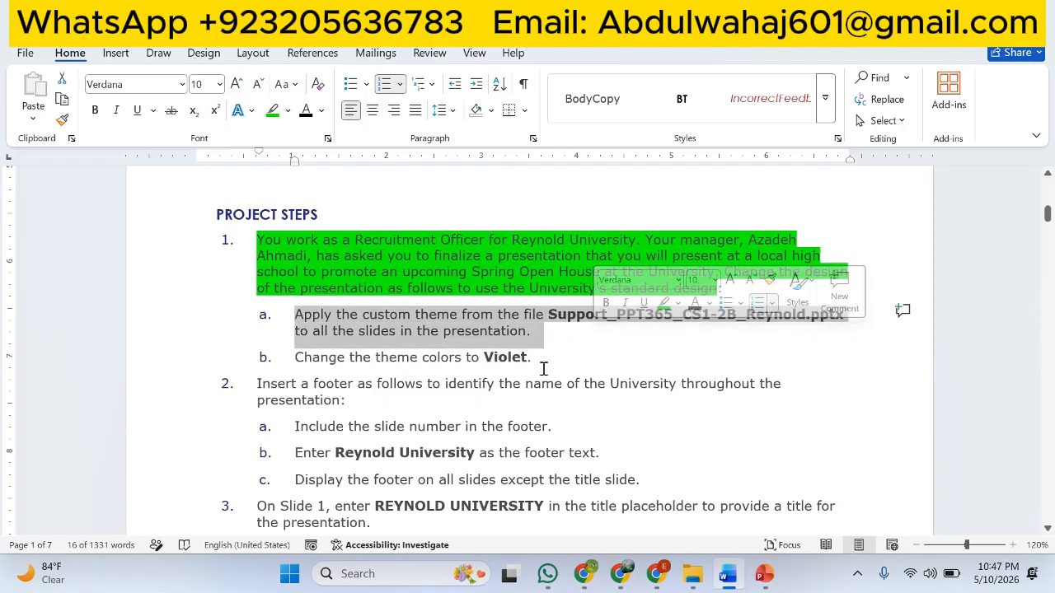
{"action": "left_click", "coordinate": [493, 331]}
{"action": "left_click", "coordinate": [765, 576]}
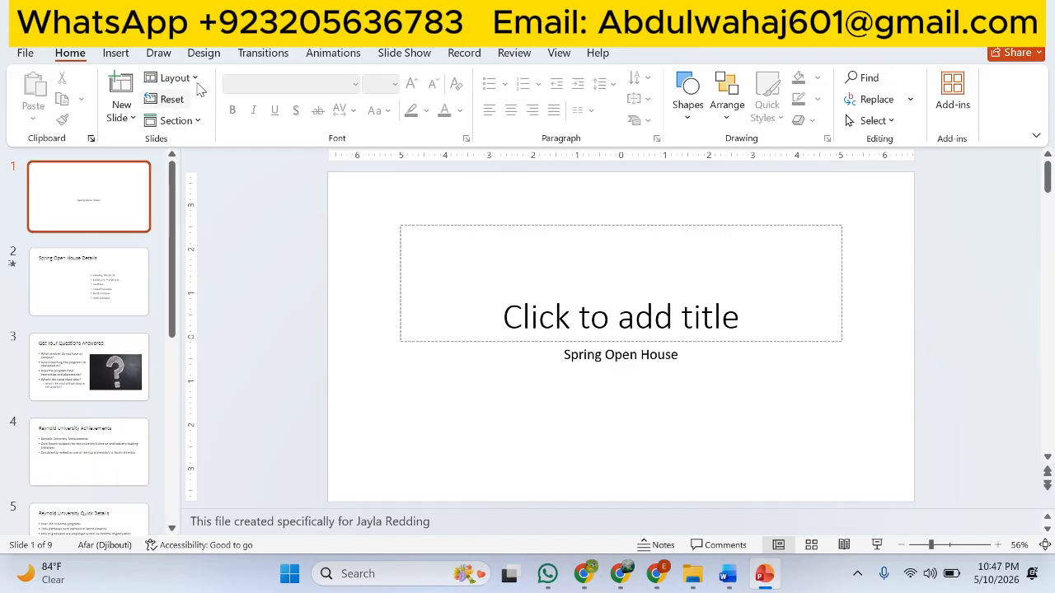
{"action": "left_click", "coordinate": [204, 56]}
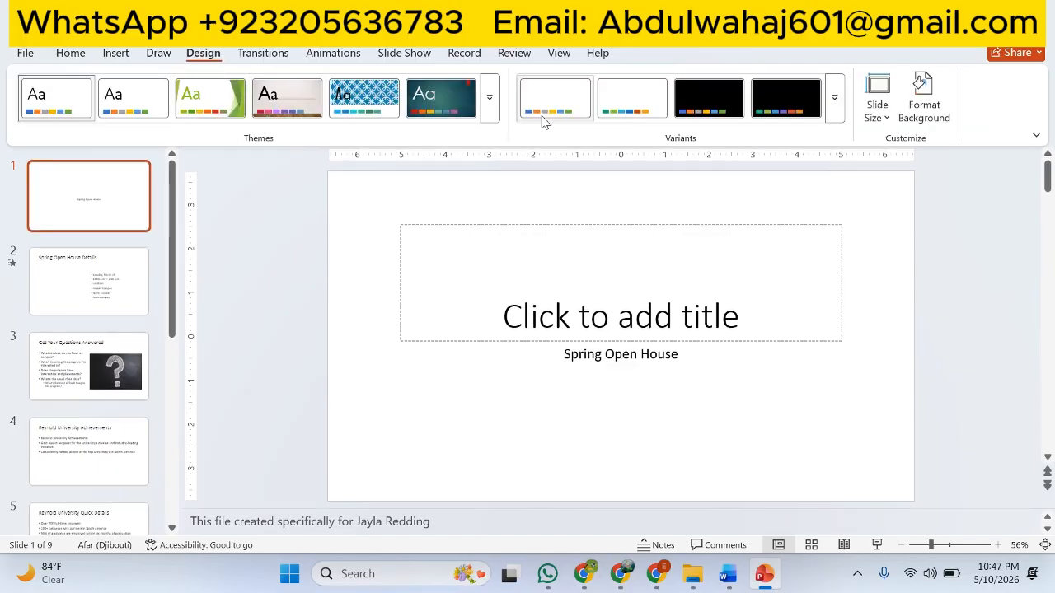
{"action": "left_click", "coordinate": [491, 112]}
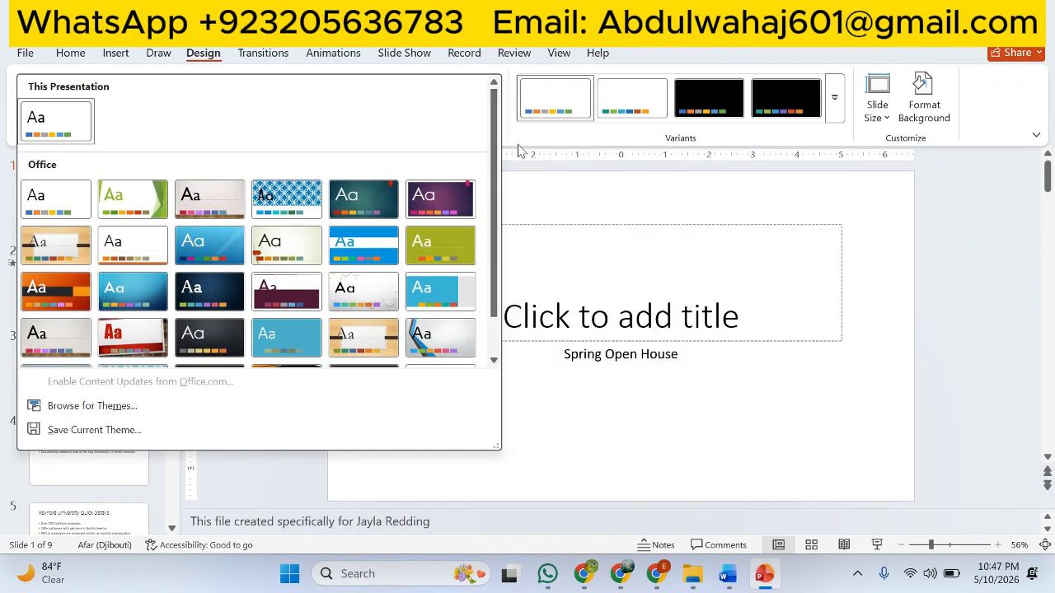
{"action": "key", "text": "Escape"}
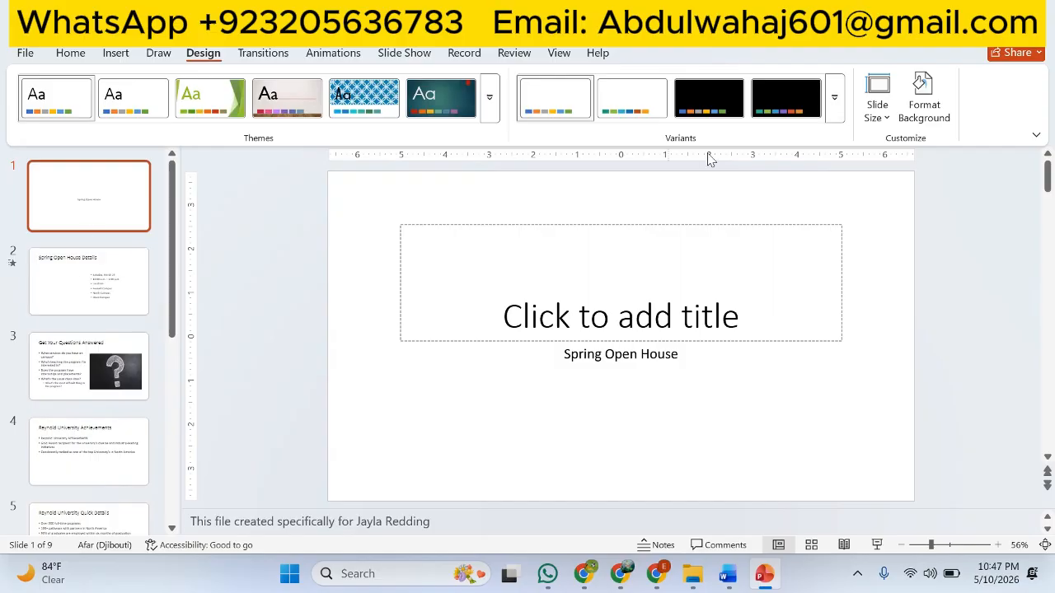
{"action": "left_click", "coordinate": [727, 573]}
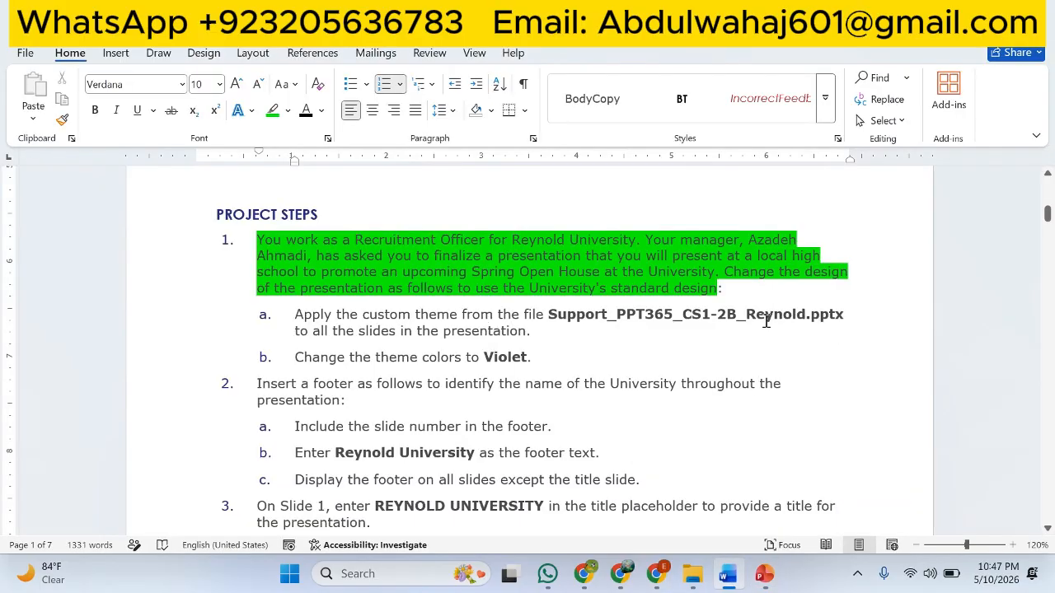
{"action": "left_click_drag", "start_coordinate": [750, 314], "coordinate": [833, 317]}
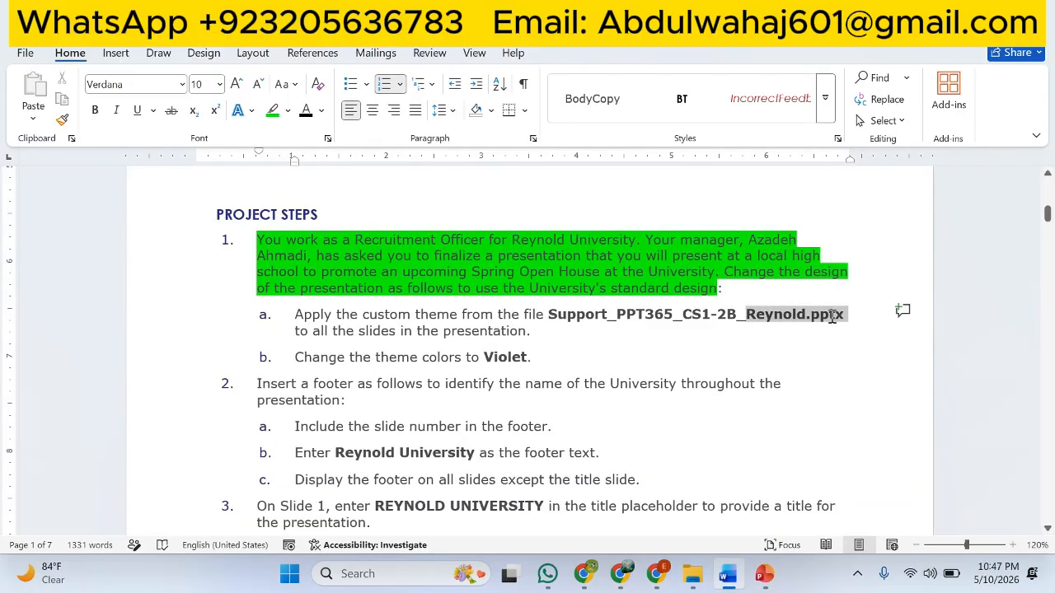
Step: Switch to PowerPoint and apply the custom theme from Support_PPT365_CS1-2B_Reynold on the Desktop to all slides
{"action": "left_click", "coordinate": [765, 574]}
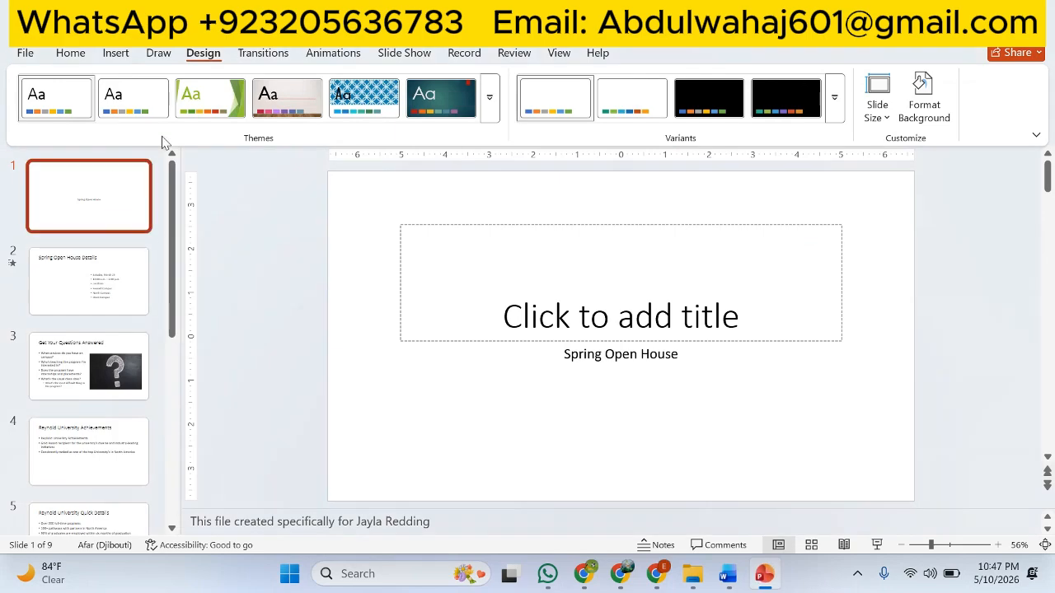
{"action": "left_click", "coordinate": [489, 99]}
{"action": "left_click", "coordinate": [201, 399]}
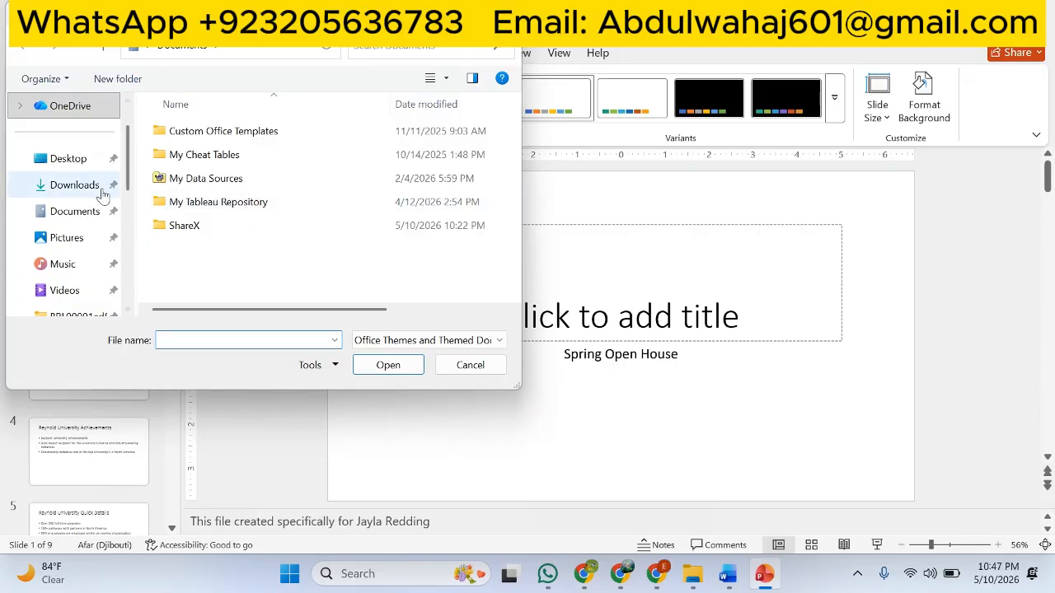
{"action": "left_click", "coordinate": [73, 161]}
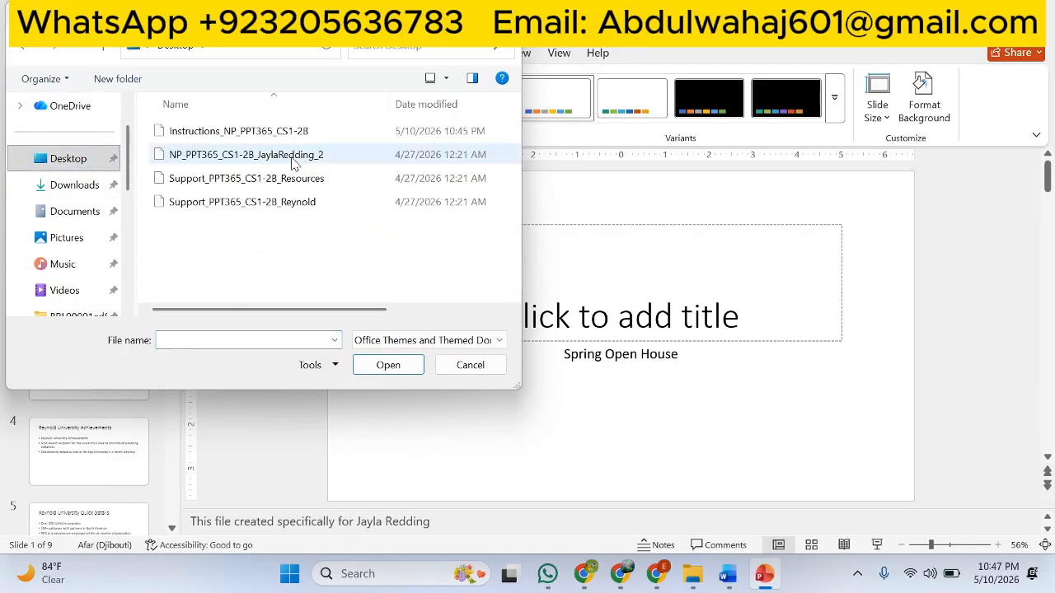
{"action": "left_click", "coordinate": [305, 206]}
{"action": "left_click", "coordinate": [372, 370]}
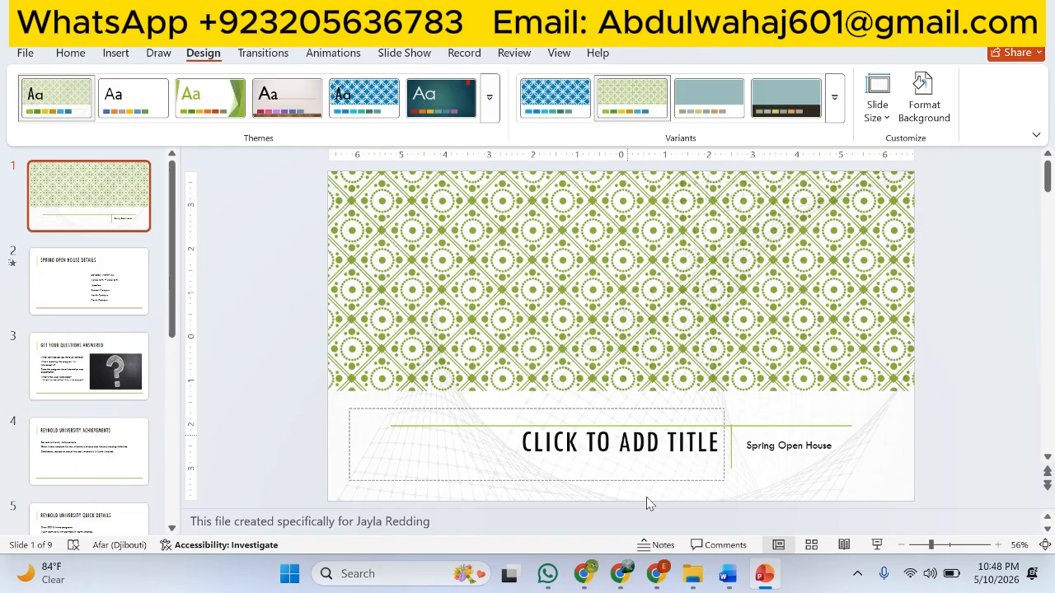
Step: Check instruction 1b in Word, and change the presentation's theme colors to Violet in PowerPoint
{"action": "left_click", "coordinate": [727, 576]}
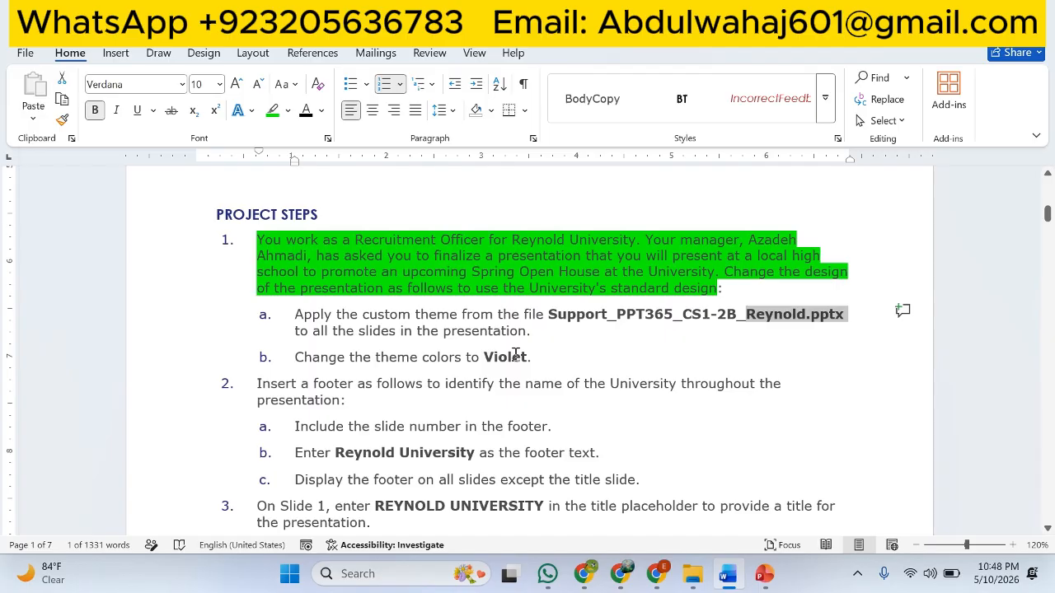
{"action": "left_click", "coordinate": [764, 575]}
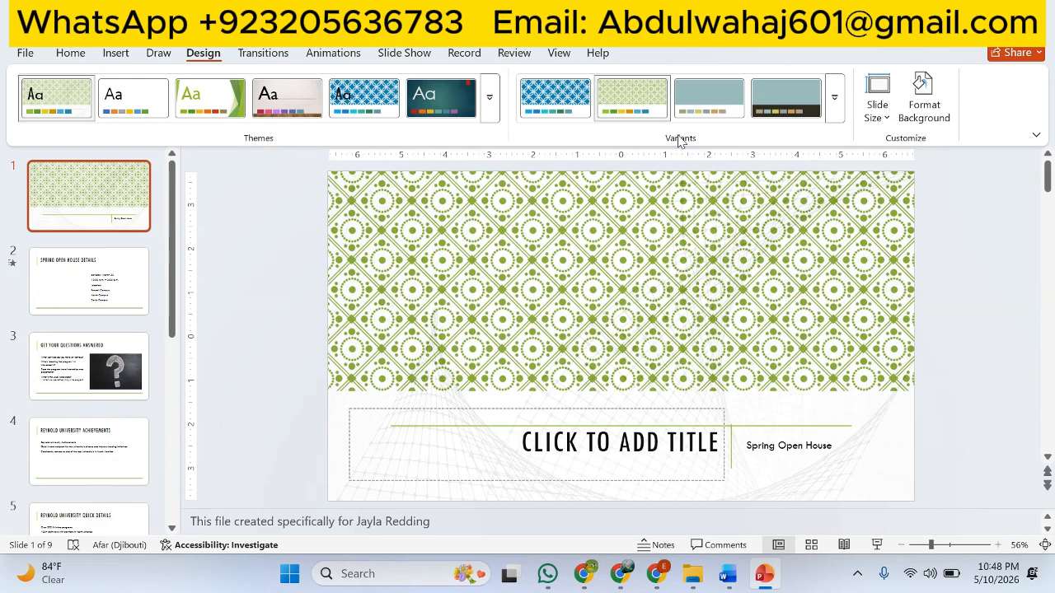
{"action": "left_click", "coordinate": [835, 99]}
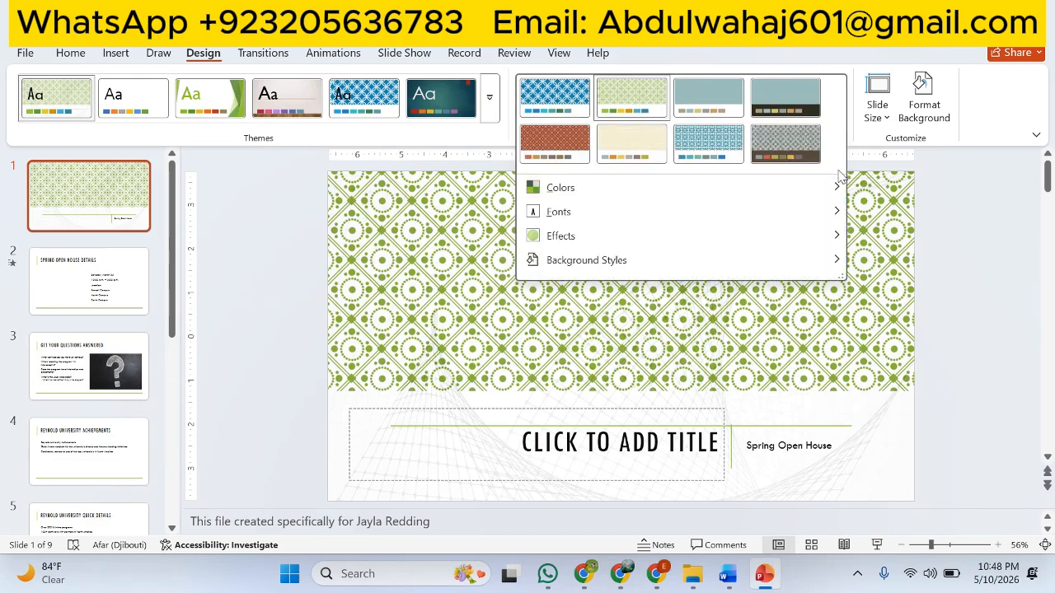
{"action": "mouse_move", "coordinate": [841, 187]}
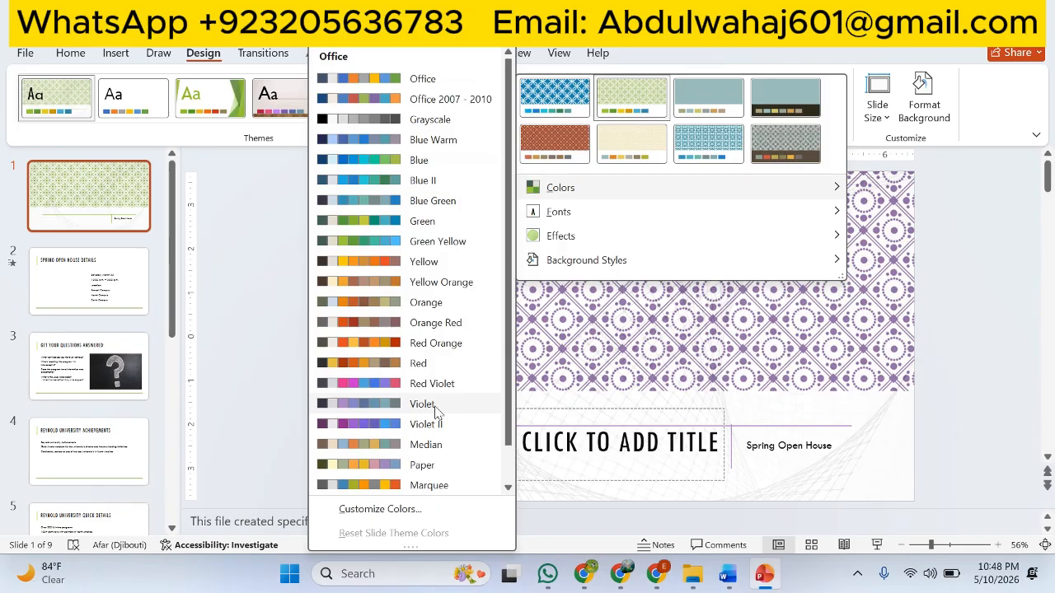
{"action": "left_click", "coordinate": [422, 404]}
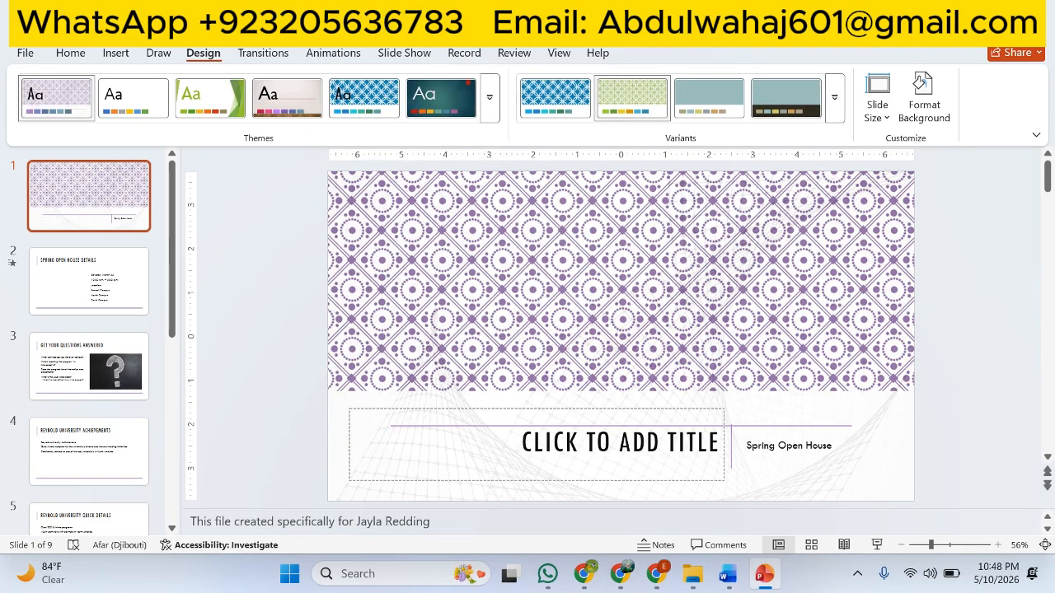
Step: Switch to the project folder in File Explorer and open Support_PPT365_CS1-2B_Reynold to view the theme's source presentation
{"action": "key", "text": "alt+Tab"}
{"action": "key", "text": "super+Down"}
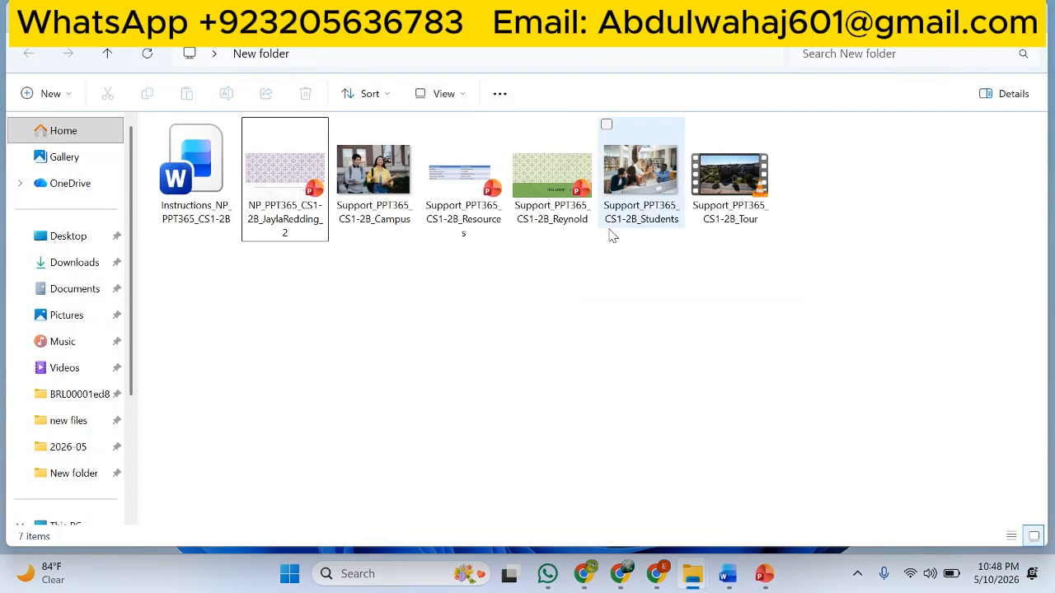
{"action": "left_click", "coordinate": [554, 192]}
{"action": "double_click", "coordinate": [554, 193]}
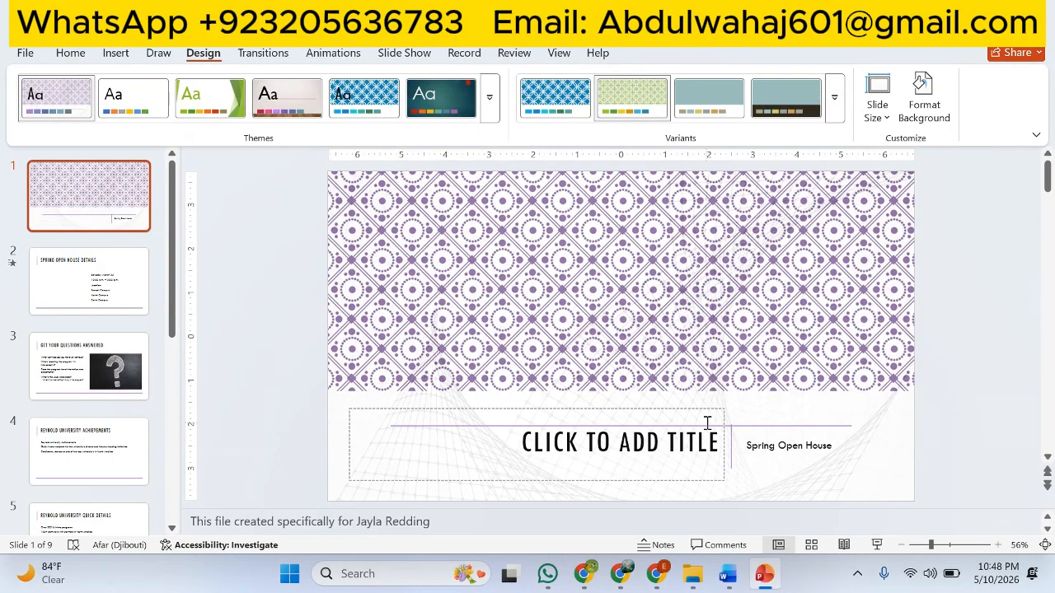
Step: Switch to the Word instructions and highlight items 1a and 1b in green
{"action": "left_click", "coordinate": [728, 577]}
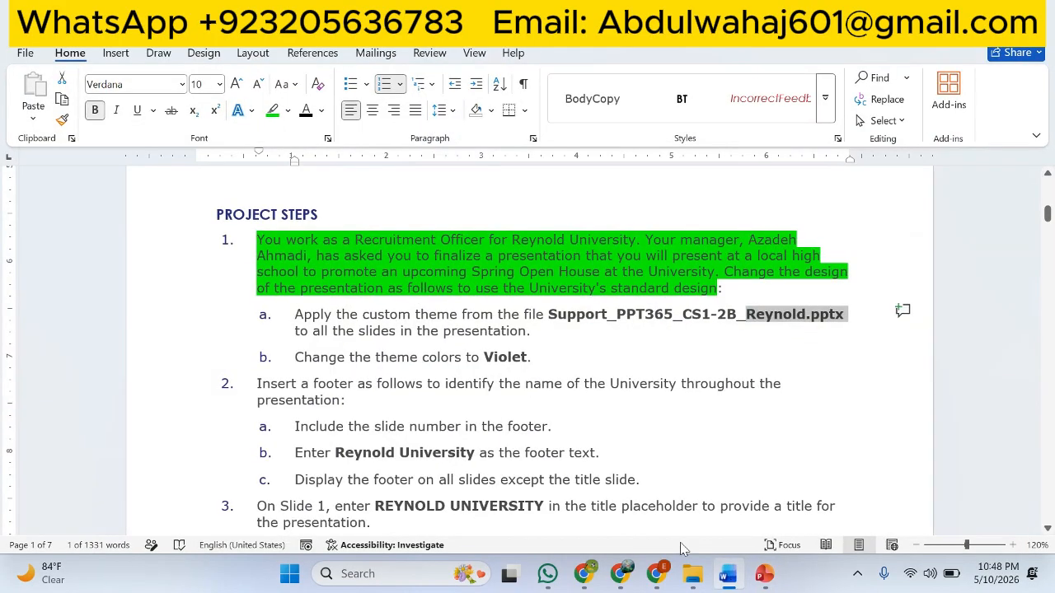
{"action": "left_click_drag", "start_coordinate": [532, 360], "coordinate": [295, 315]}
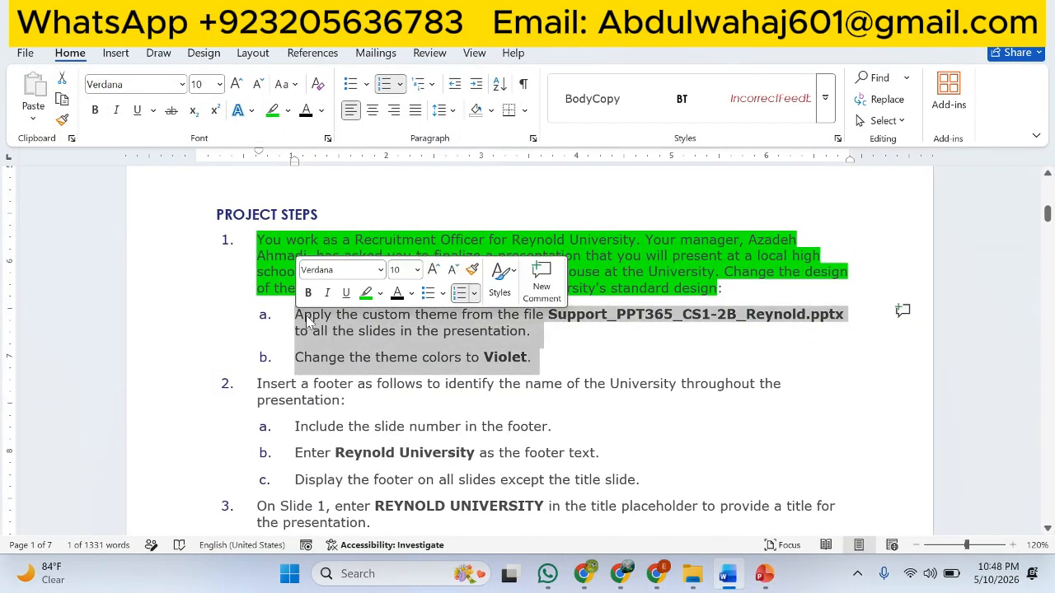
{"action": "left_click", "coordinate": [365, 298]}
{"action": "scroll", "coordinate": [419, 367], "scroll_direction": "down", "scroll_amount": 3}
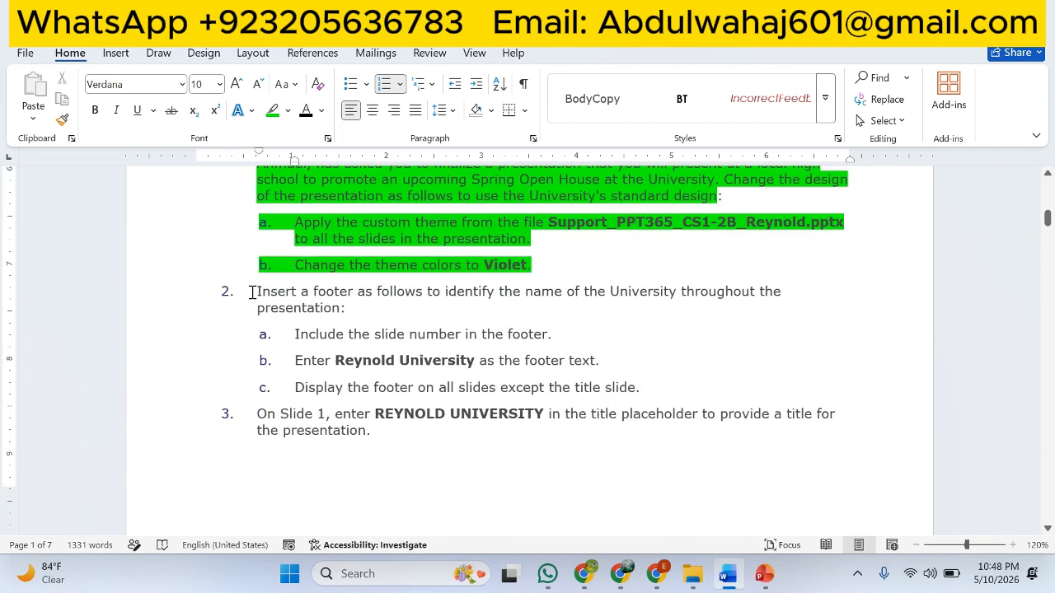
Step: Review instructions 2 and 2a in Word, and copy the footer text "Reynold University" from instruction 2b
{"action": "left_click_drag", "start_coordinate": [262, 290], "coordinate": [775, 306]}
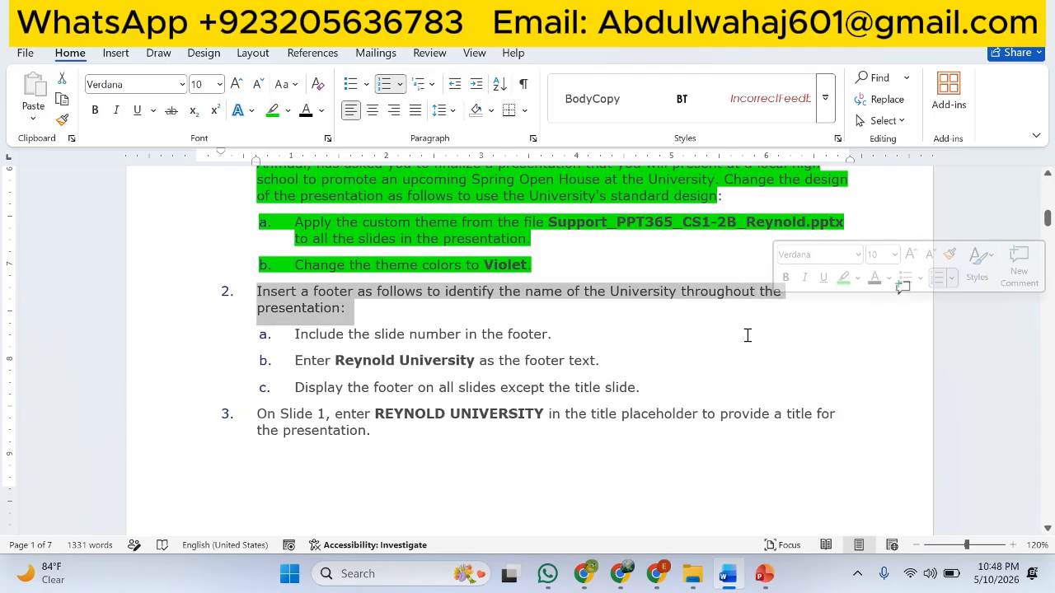
{"action": "left_click_drag", "start_coordinate": [295, 335], "coordinate": [540, 332]}
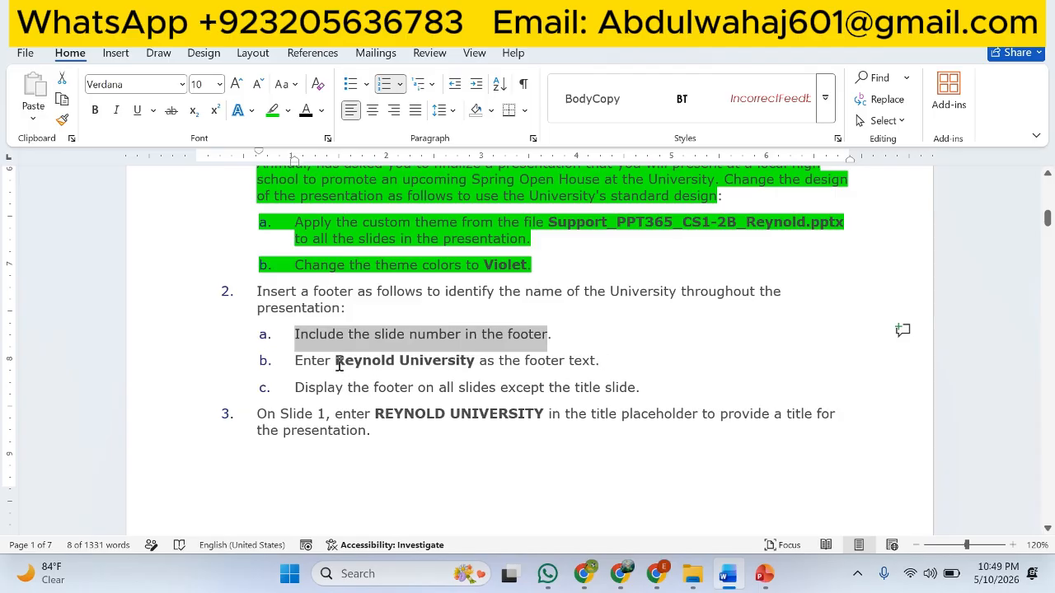
{"action": "left_click_drag", "start_coordinate": [334, 361], "coordinate": [452, 364]}
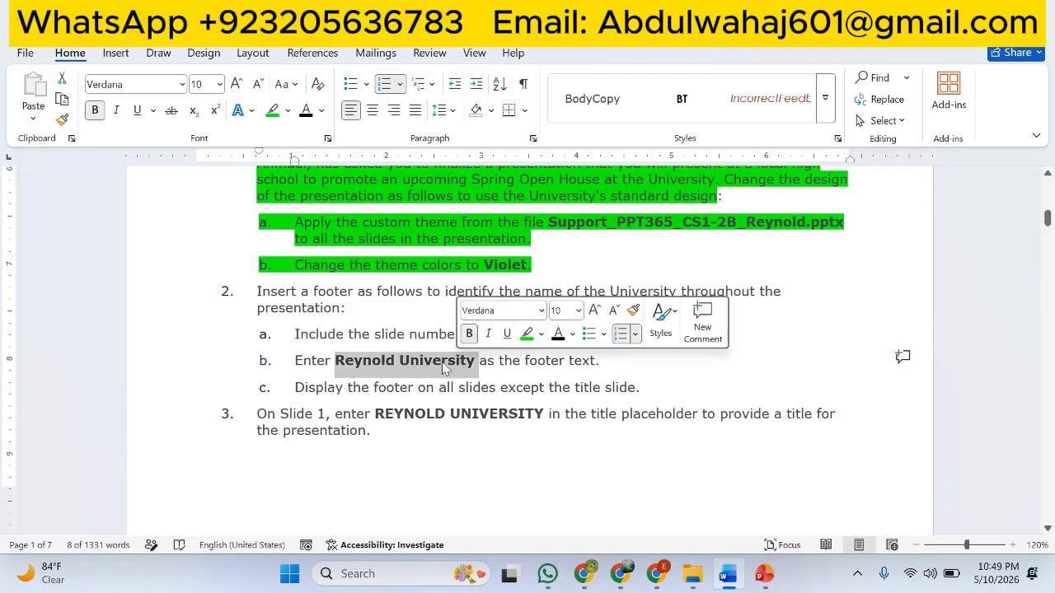
{"action": "right_click", "coordinate": [441, 367]}
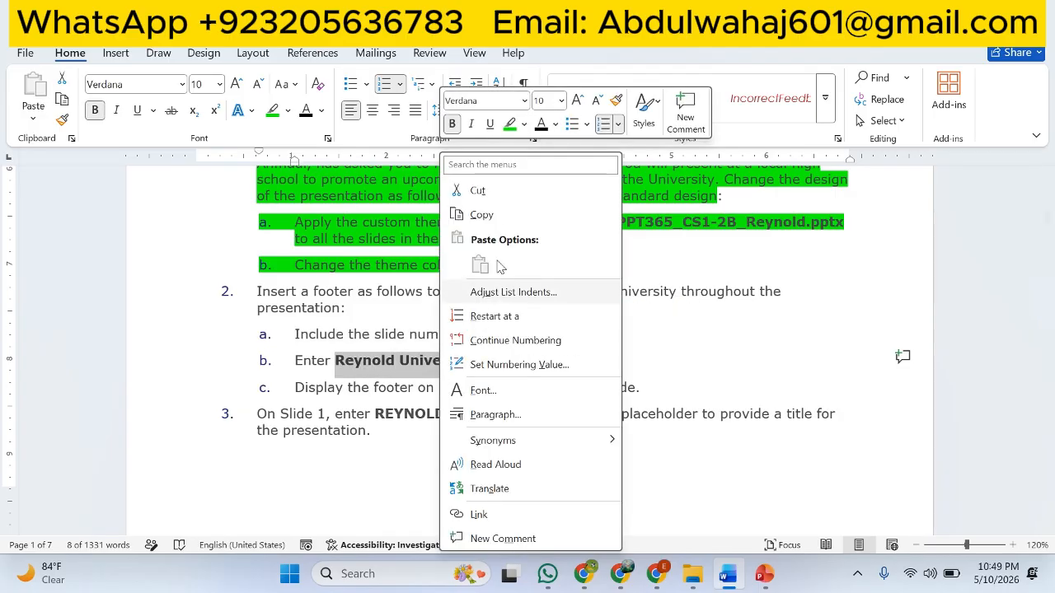
{"action": "left_click", "coordinate": [486, 215]}
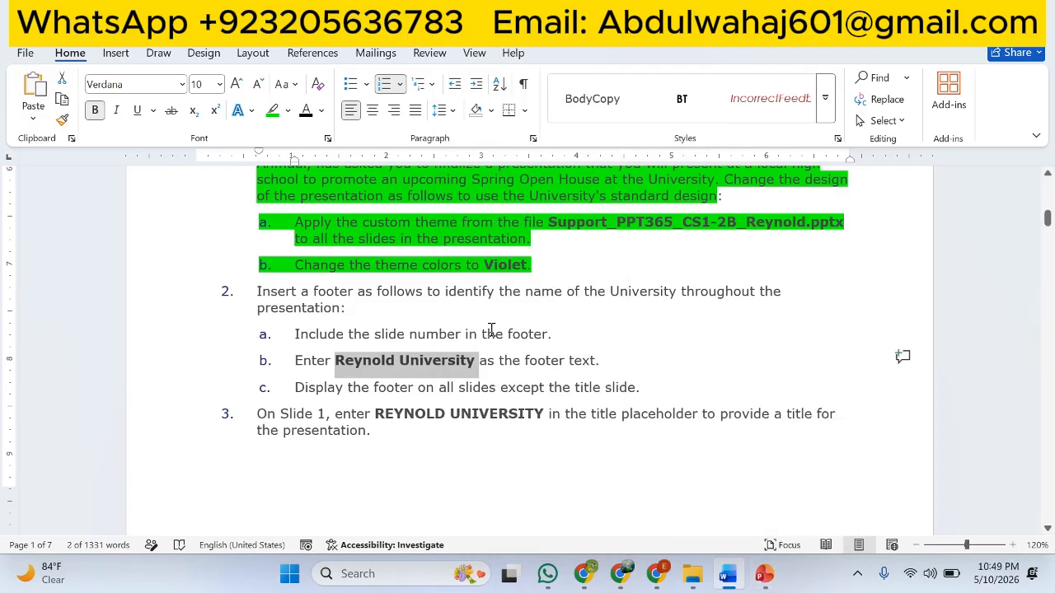
Step: Switch to PowerPoint and set the slide header and footer options to include the slide number and the footer text "Reynold University"
{"action": "left_click", "coordinate": [764, 574]}
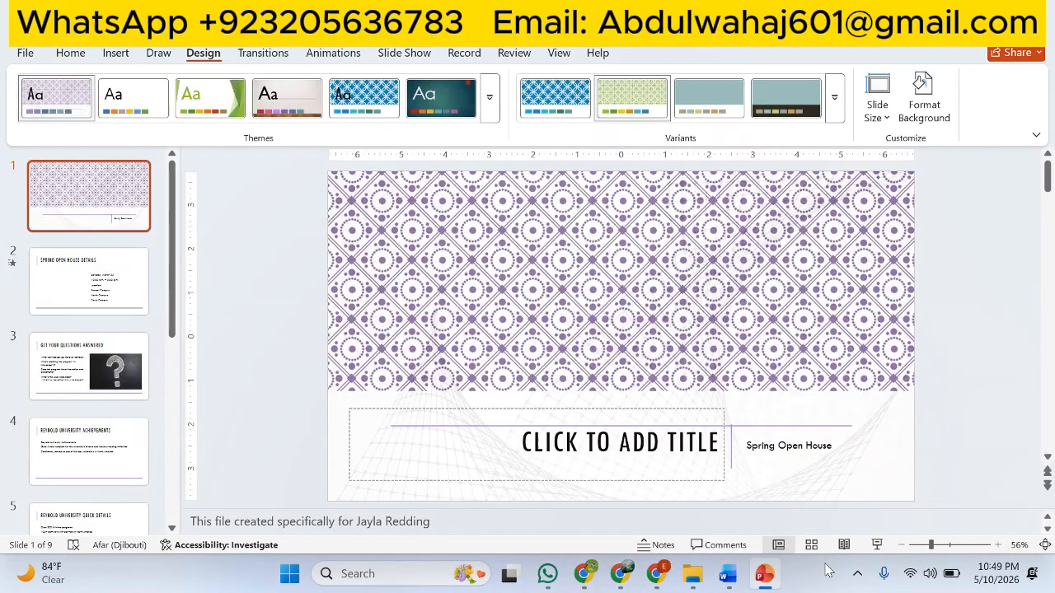
{"action": "left_click", "coordinate": [117, 56]}
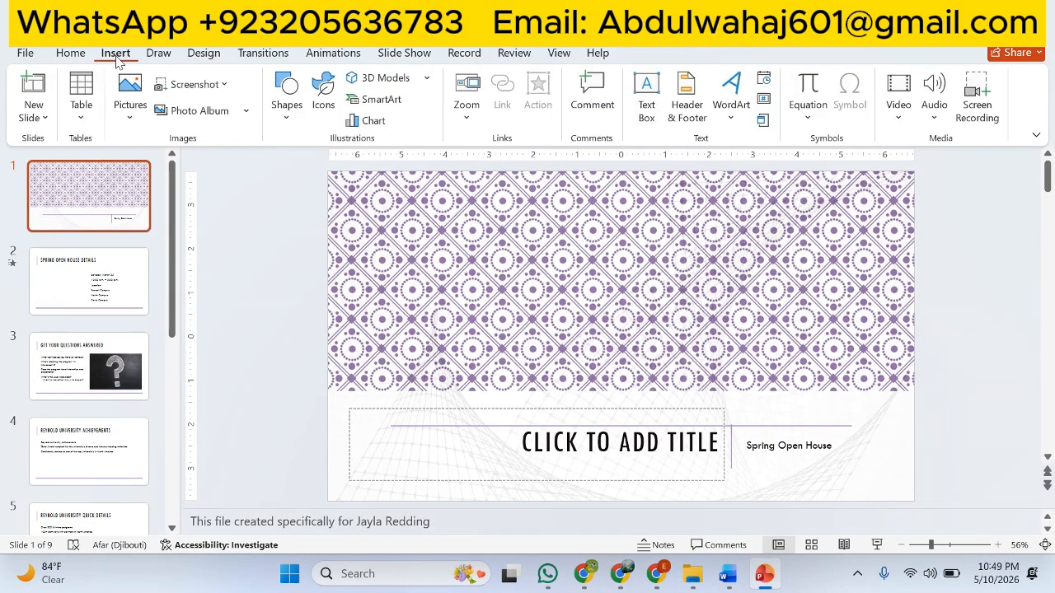
{"action": "left_click", "coordinate": [699, 111]}
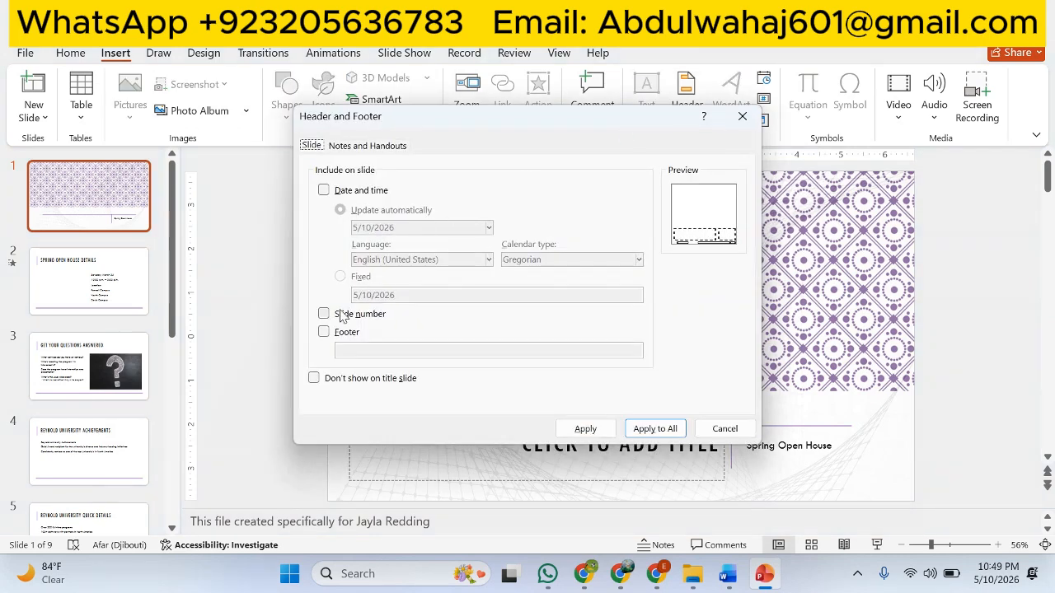
{"action": "left_click", "coordinate": [328, 315]}
{"action": "left_click", "coordinate": [324, 332]}
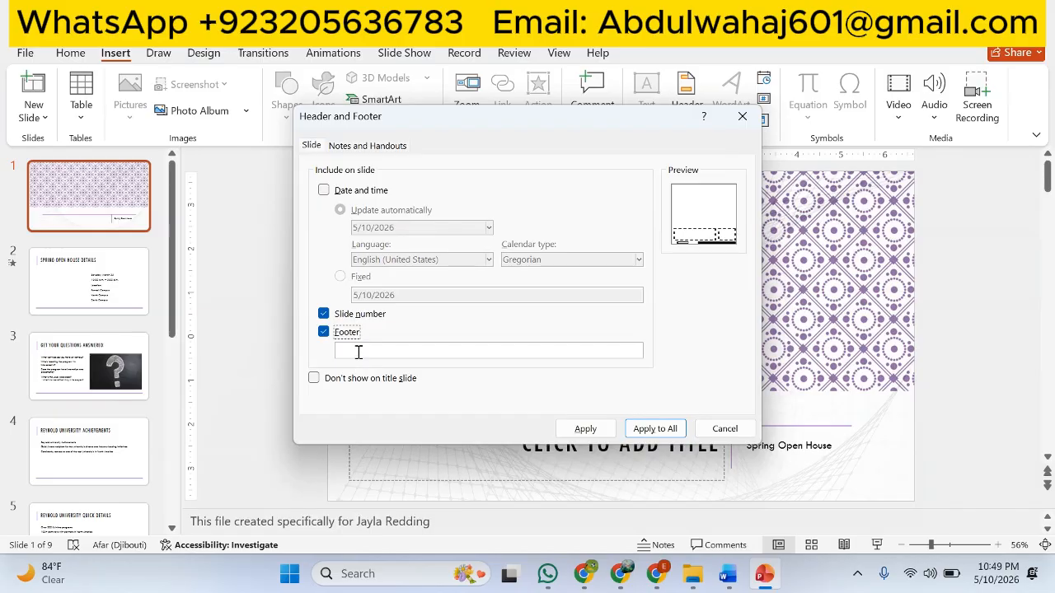
{"action": "key", "text": "ctrl+v"}
Step: Check instruction 2c in Word, then exclude the title slide from the footer in PowerPoint and apply the footer to all slides
{"action": "left_click", "coordinate": [729, 575]}
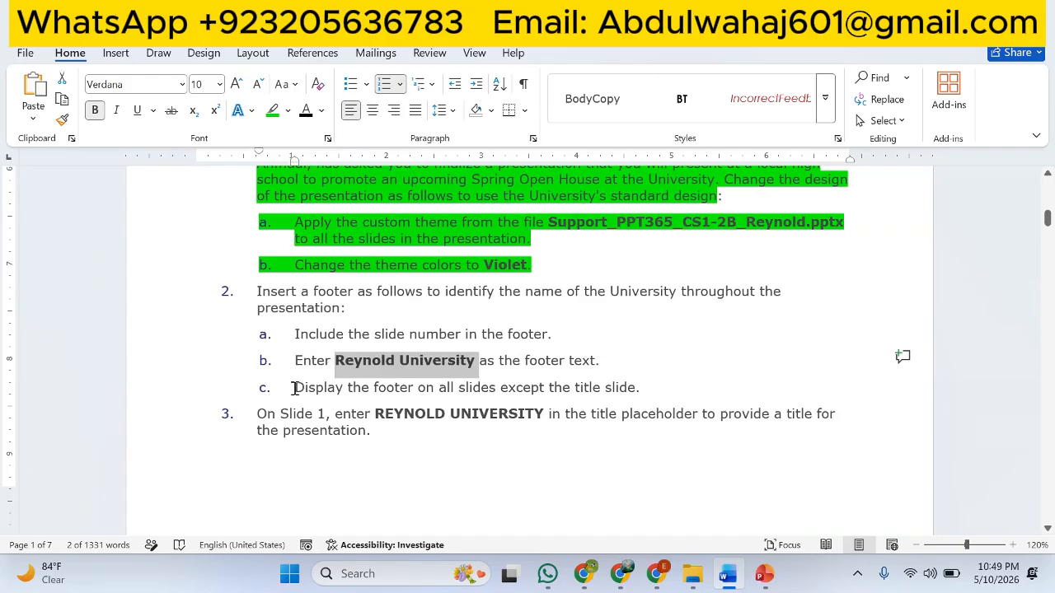
{"action": "left_click_drag", "start_coordinate": [295, 388], "coordinate": [648, 383]}
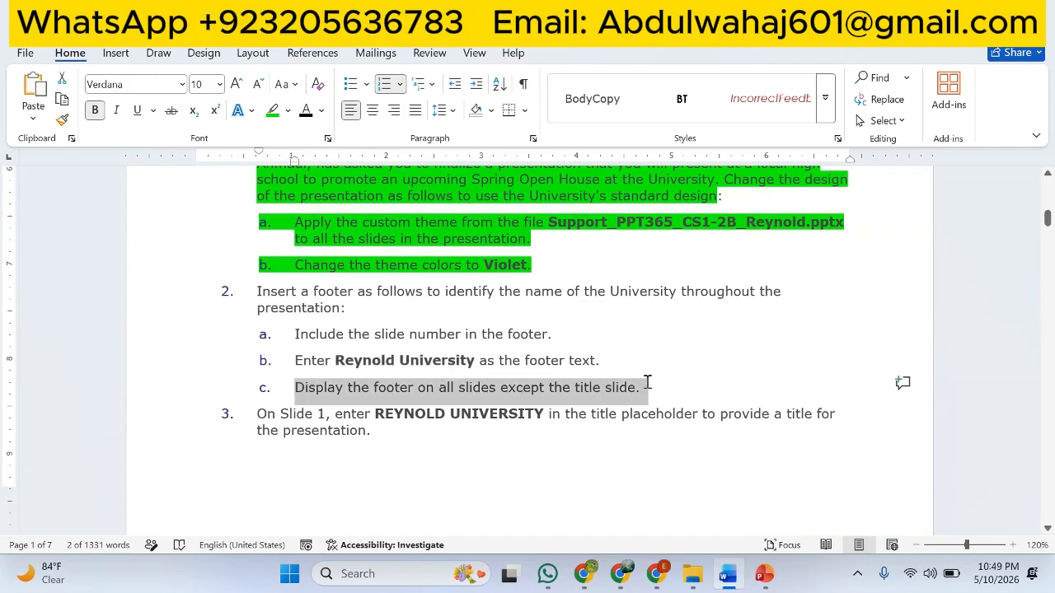
{"action": "left_click", "coordinate": [764, 574]}
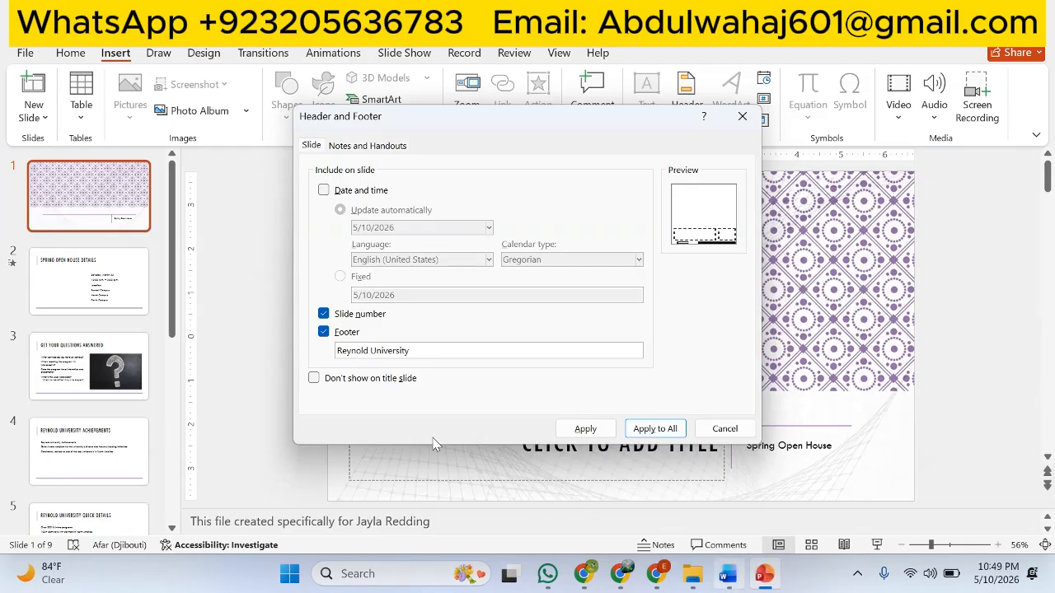
{"action": "left_click", "coordinate": [314, 379]}
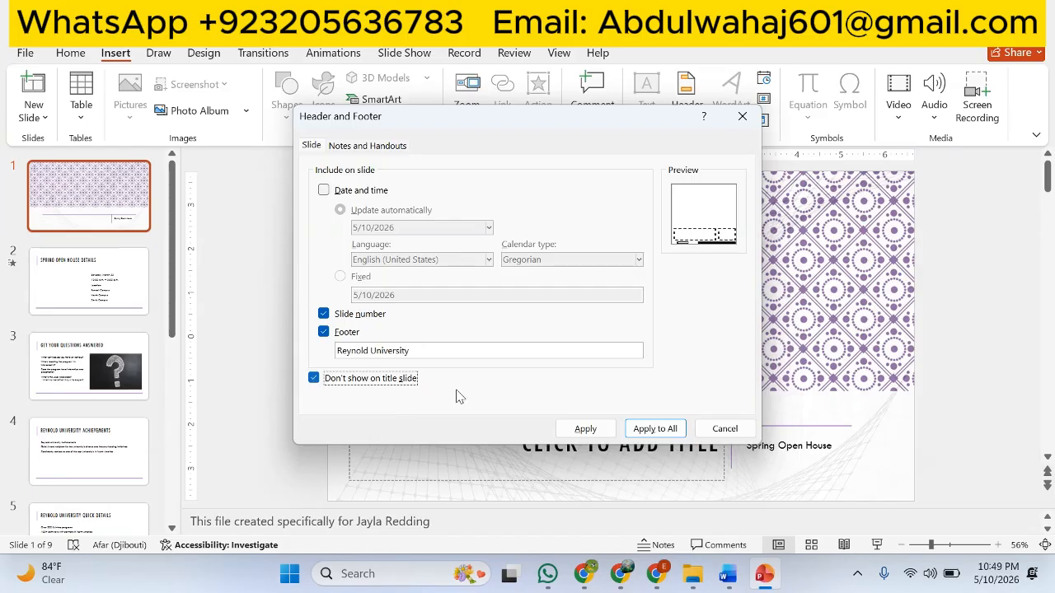
{"action": "left_click", "coordinate": [639, 430]}
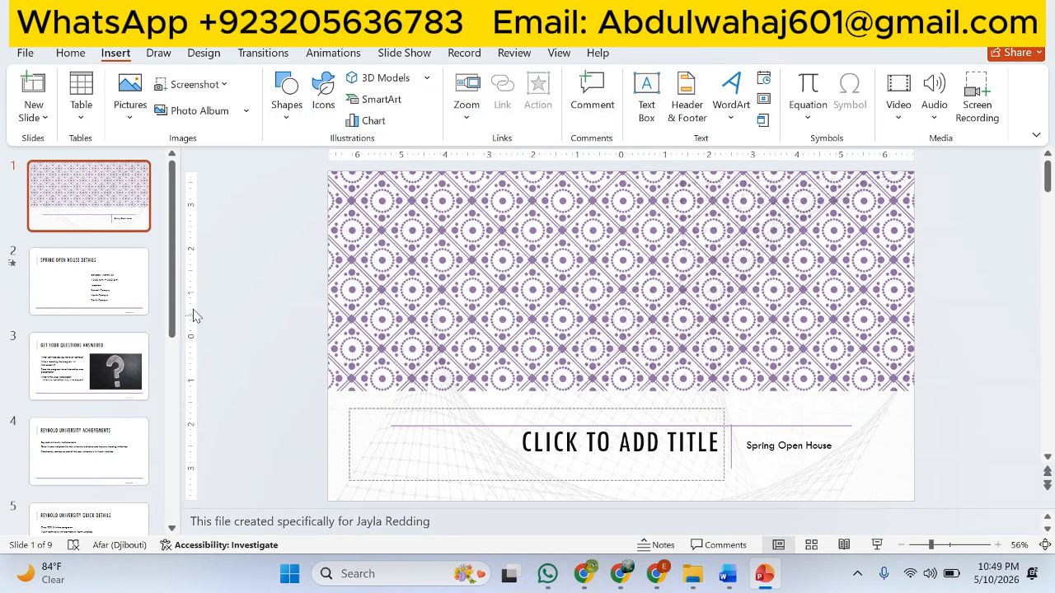
Step: Check the footer and slide number on slides 2 and 3, and compare with the title slide
{"action": "left_click", "coordinate": [130, 294]}
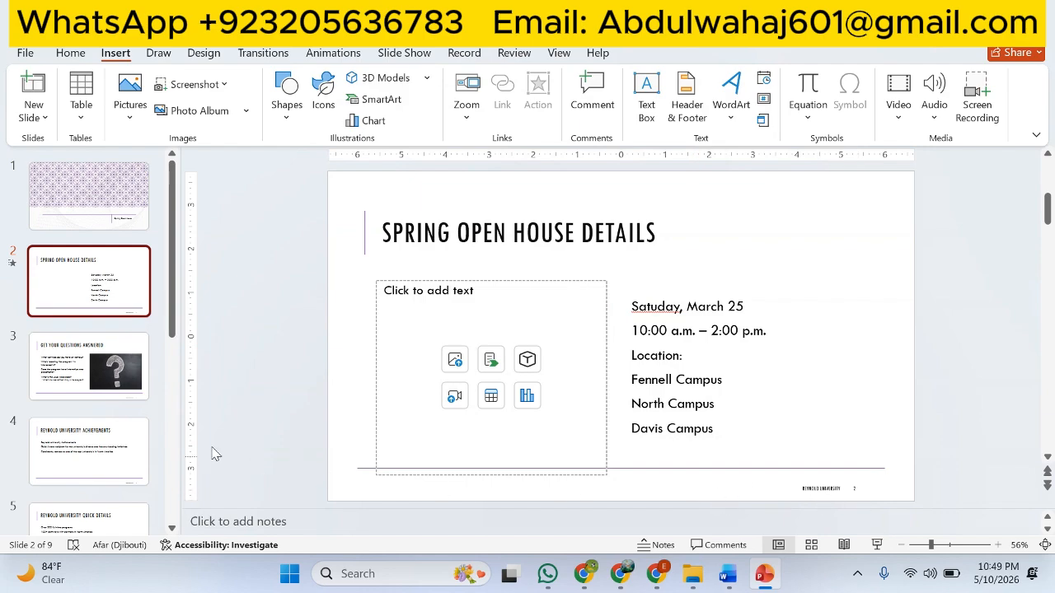
{"action": "left_click", "coordinate": [106, 388]}
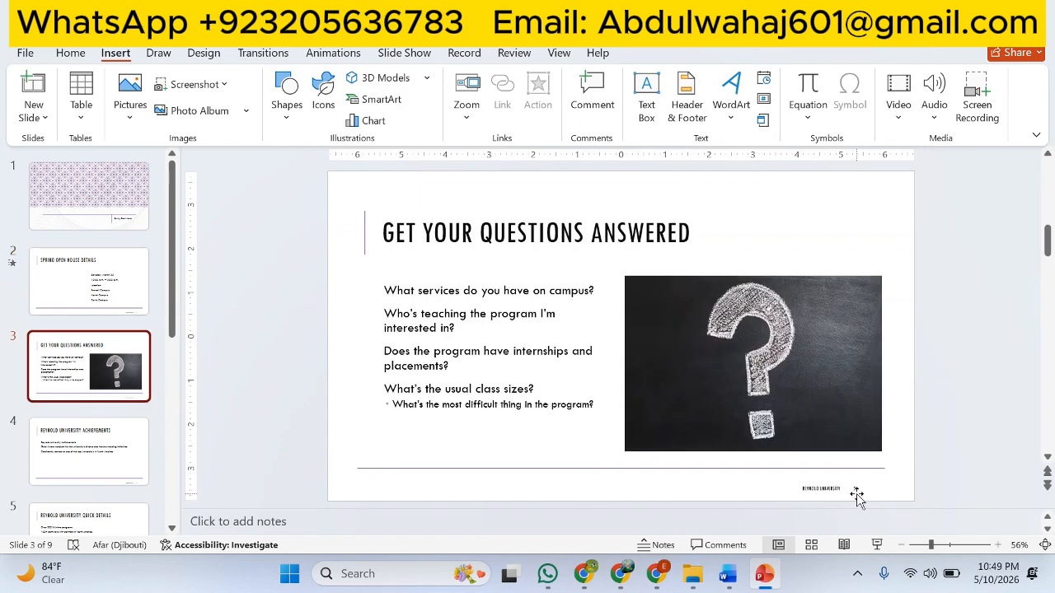
{"action": "left_click", "coordinate": [116, 218]}
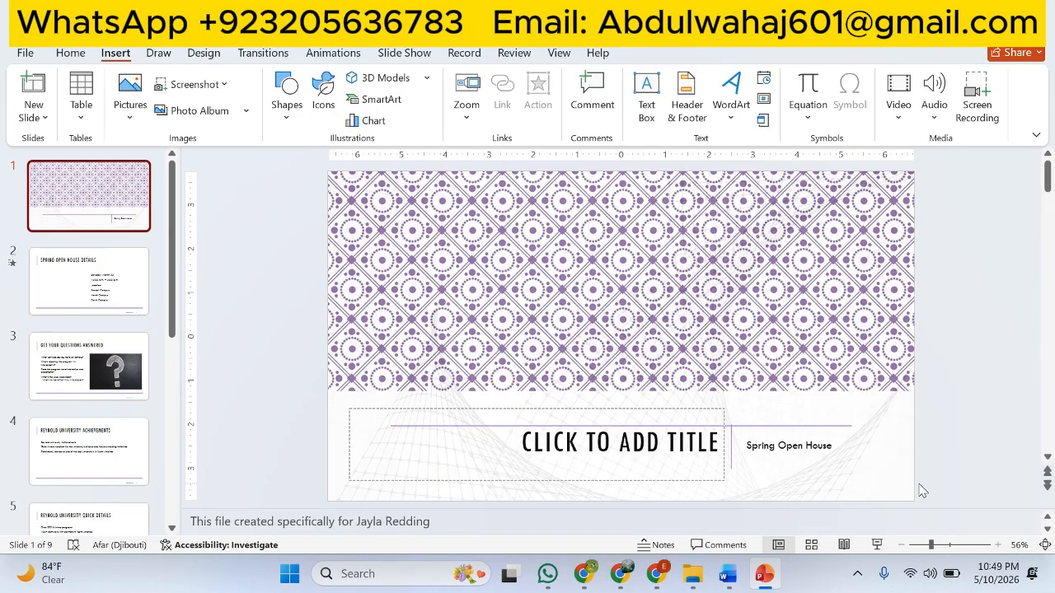
Step: Switch to the Word instructions and highlight instruction 2 with its items a to c in green
{"action": "left_click", "coordinate": [727, 573]}
{"action": "left_click_drag", "start_coordinate": [619, 387], "coordinate": [257, 291]}
{"action": "left_click", "coordinate": [296, 258]}
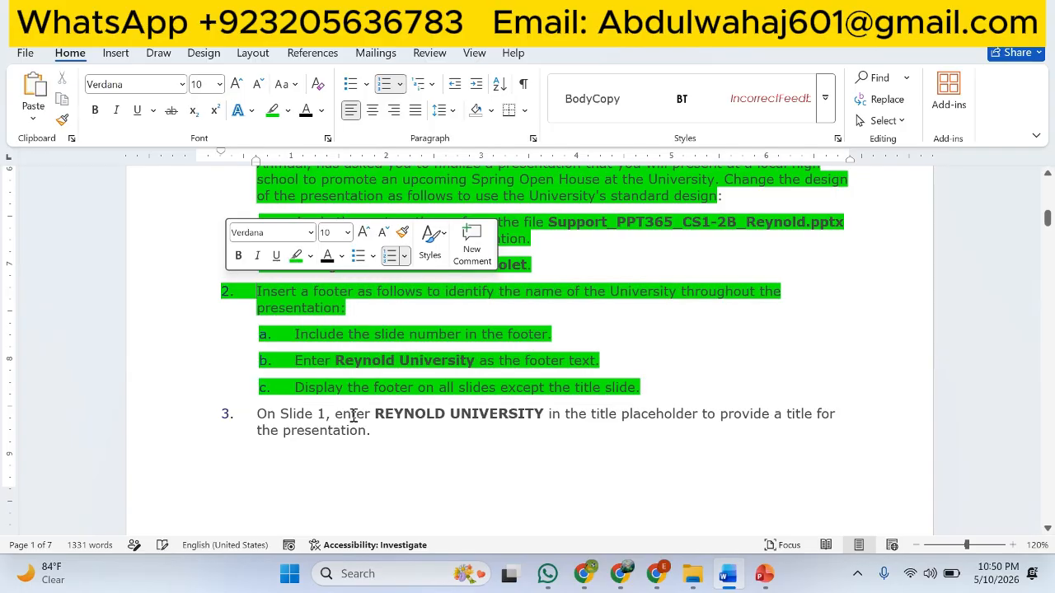
Step: Read instruction 3 and copy the title text "REYNOLD UNIVERSITY" from it
{"action": "scroll", "coordinate": [346, 415], "scroll_direction": "down", "scroll_amount": 3}
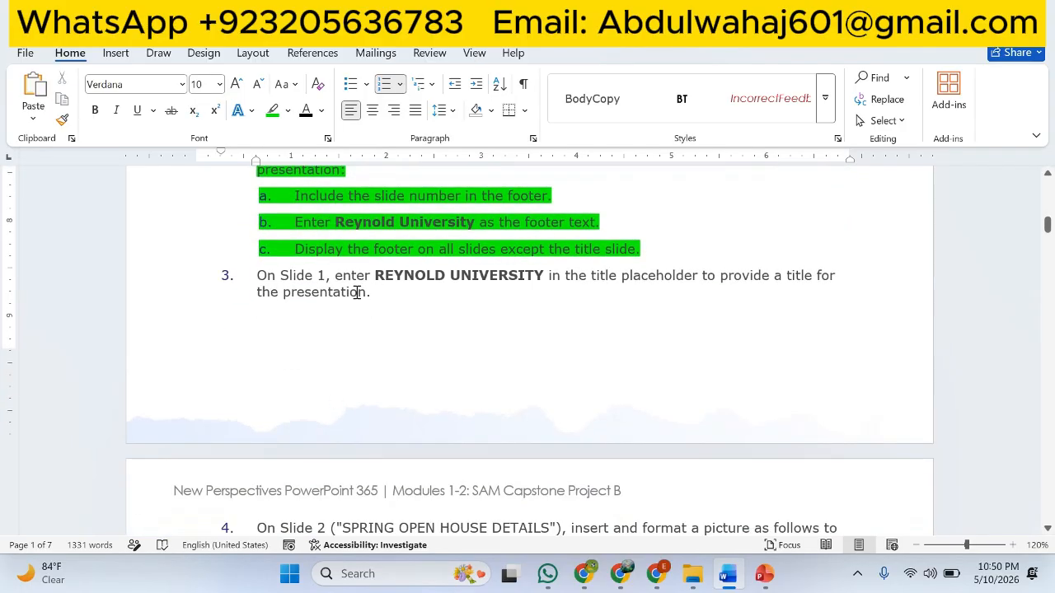
{"action": "left_click_drag", "start_coordinate": [252, 275], "coordinate": [314, 276]}
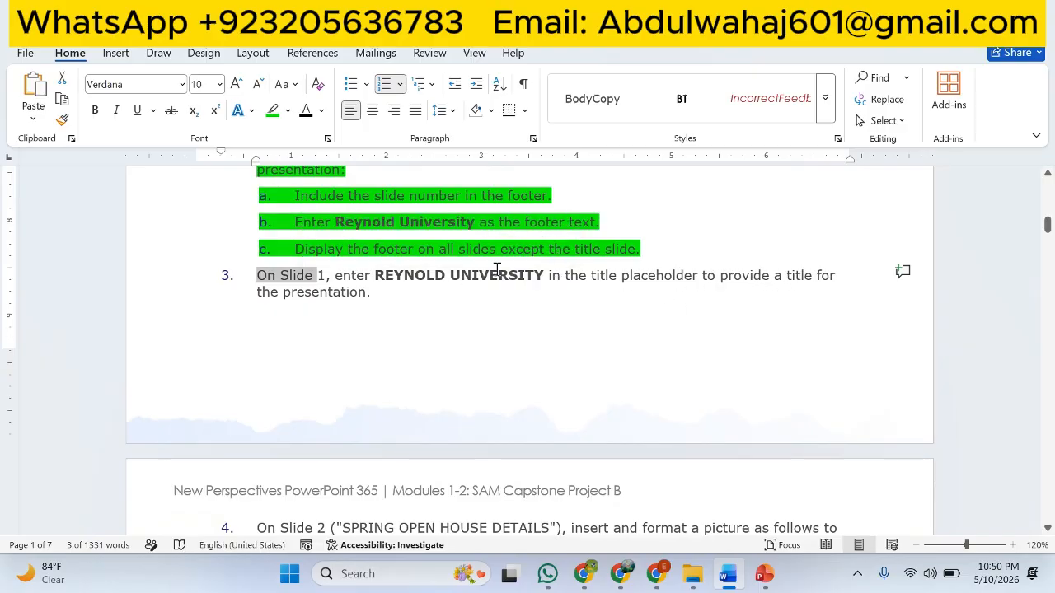
{"action": "left_click_drag", "start_coordinate": [544, 275], "coordinate": [405, 275]}
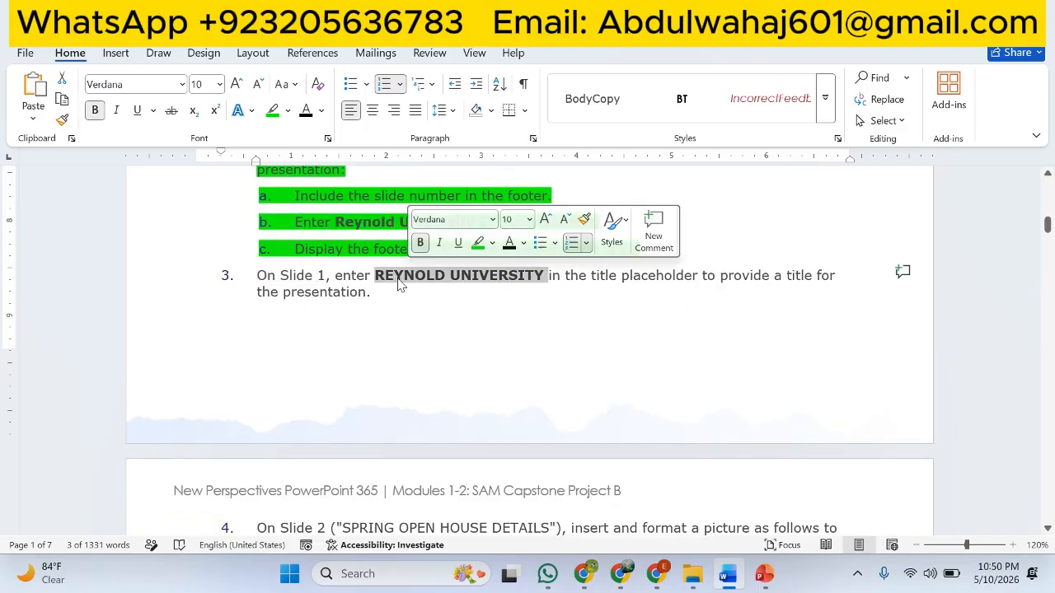
{"action": "right_click", "coordinate": [396, 282]}
{"action": "left_click", "coordinate": [418, 216]}
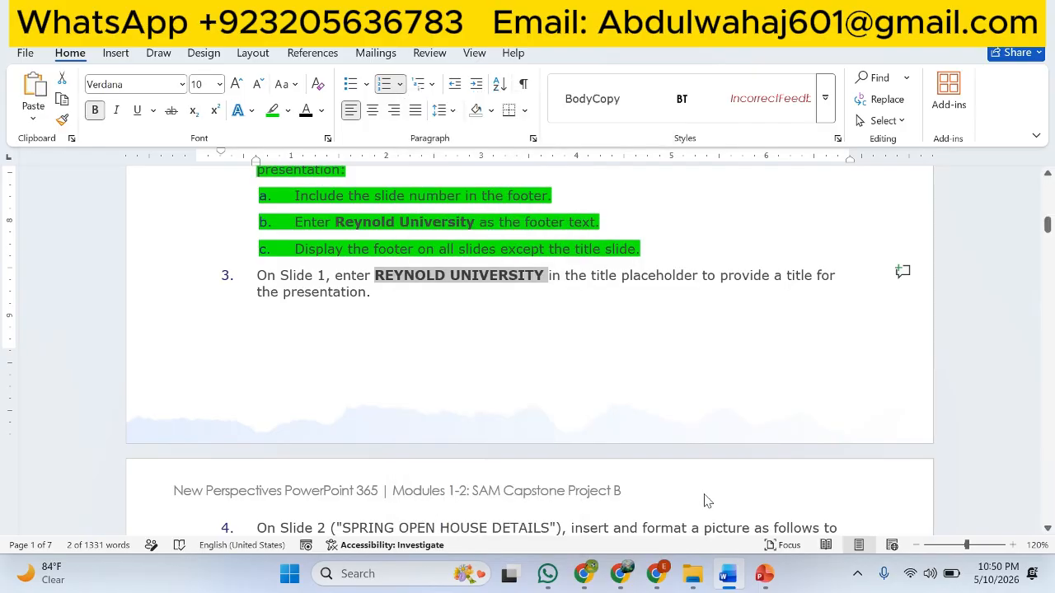
Step: Switch to PowerPoint and paste "REYNOLD UNIVERSITY" into the title placeholder on slide 1
{"action": "left_click", "coordinate": [764, 575]}
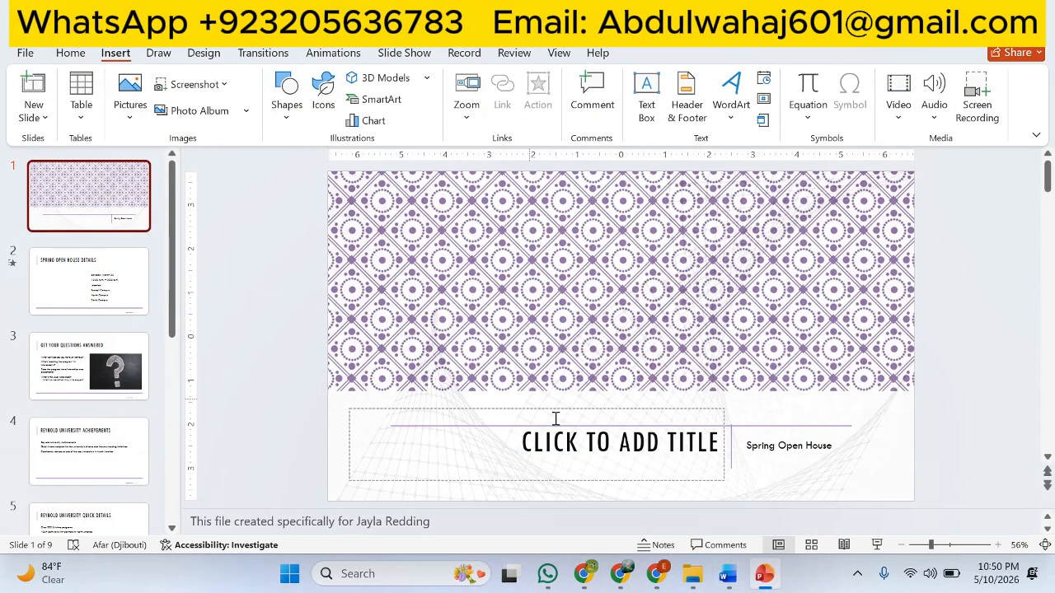
{"action": "left_click", "coordinate": [607, 448]}
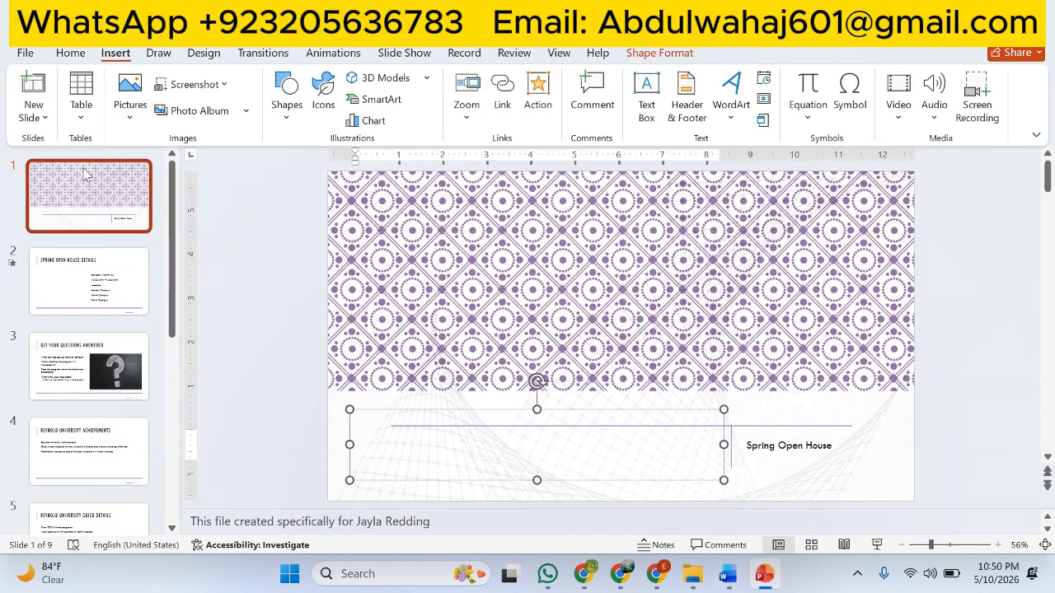
{"action": "left_click", "coordinate": [70, 53]}
{"action": "left_click", "coordinate": [34, 120]}
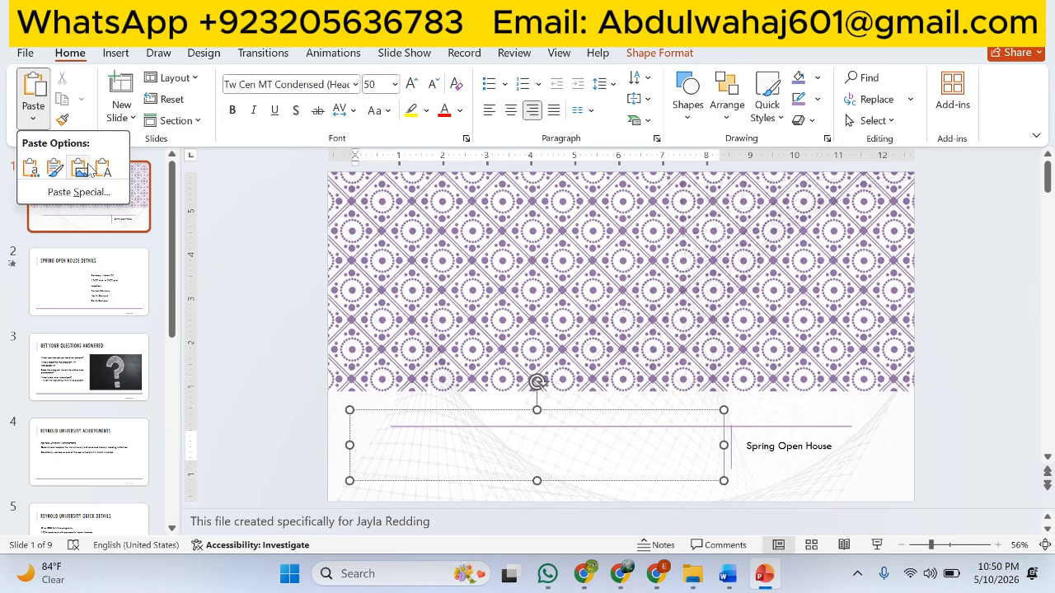
{"action": "left_click", "coordinate": [89, 169]}
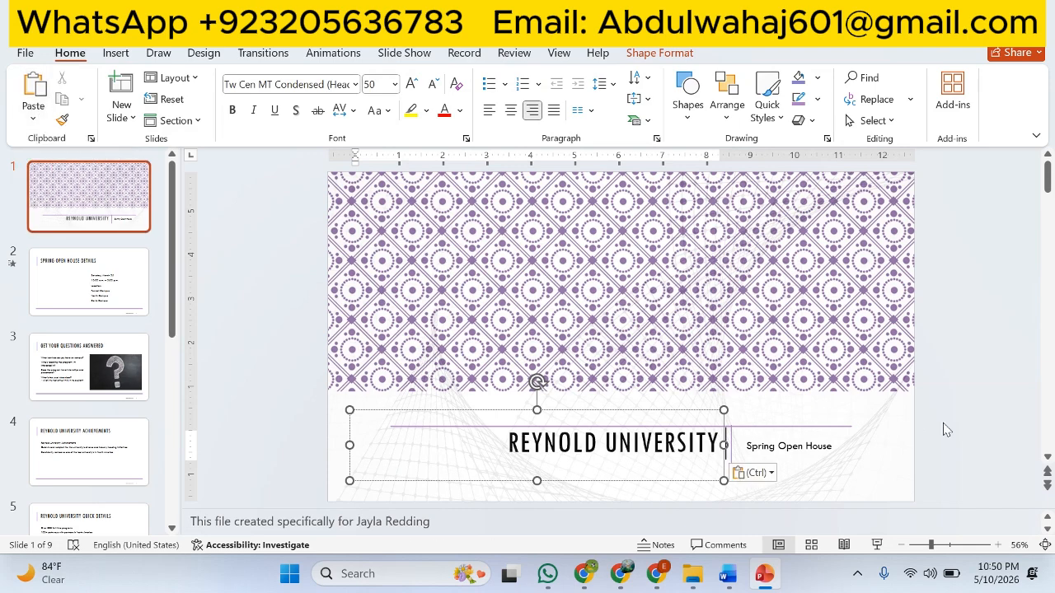
{"action": "left_click", "coordinate": [998, 410]}
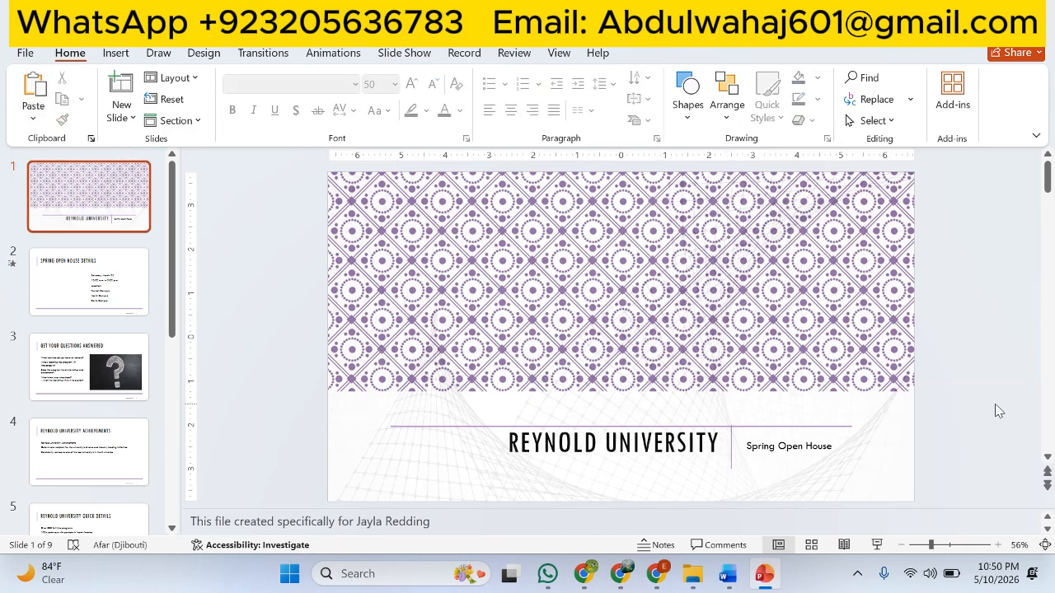
Step: Switch to the Word instructions and highlight instruction 3 in green
{"action": "key", "text": "alt+Tab"}
{"action": "left_click_drag", "start_coordinate": [373, 295], "coordinate": [270, 274]}
{"action": "left_click", "coordinate": [339, 246]}
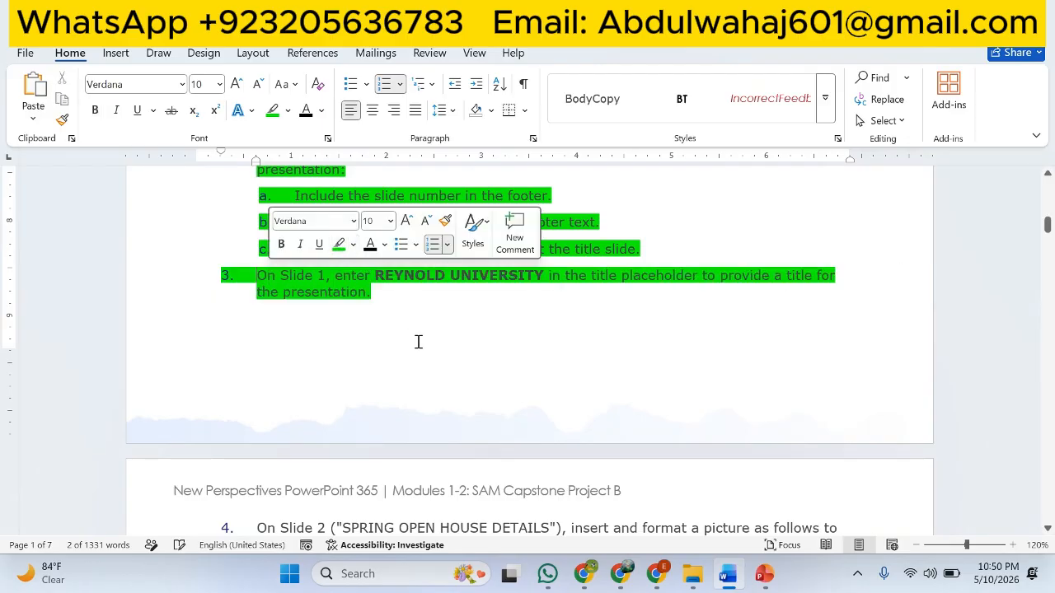
Step: Review instruction 4 about the picture in Word, and display slide 2 in PowerPoint
{"action": "scroll", "coordinate": [417, 342], "scroll_direction": "down", "scroll_amount": 3}
{"action": "scroll", "coordinate": [417, 347], "scroll_direction": "down", "scroll_amount": 3}
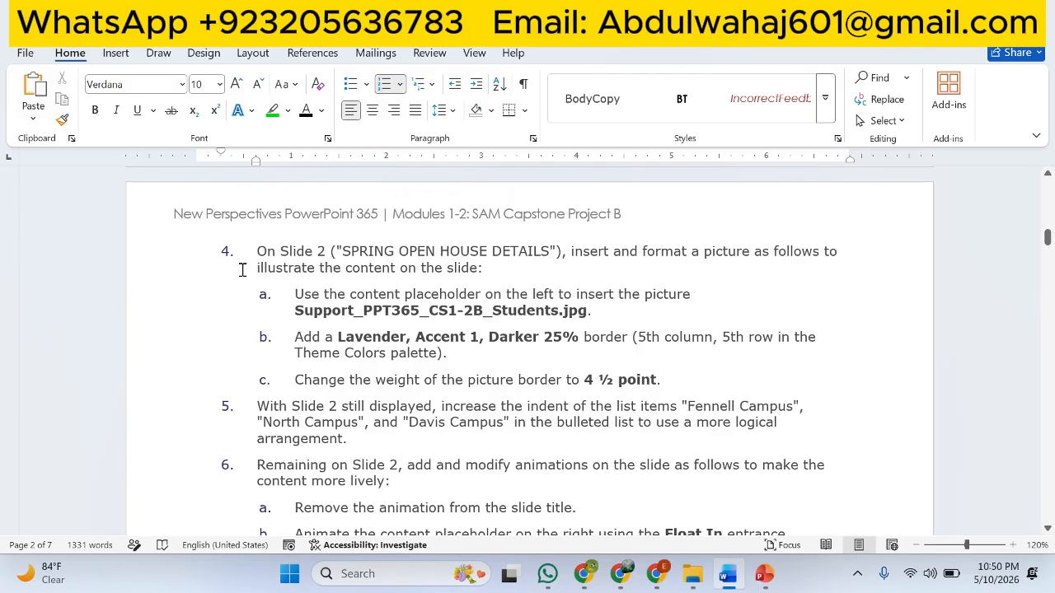
{"action": "left_click_drag", "start_coordinate": [247, 244], "coordinate": [765, 265]}
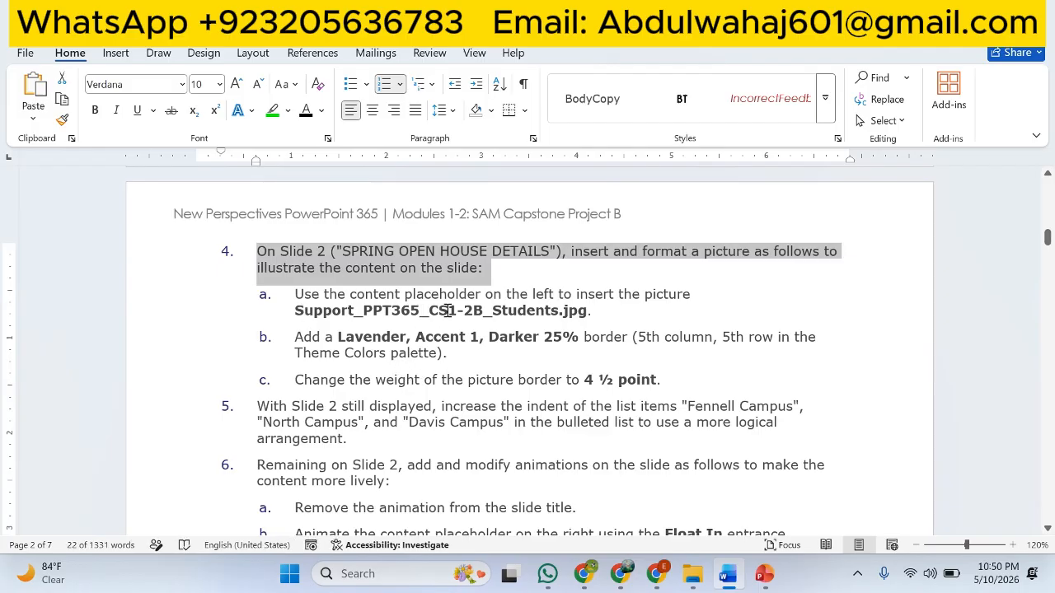
{"action": "left_click", "coordinate": [246, 298]}
{"action": "key", "text": "alt+Tab"}
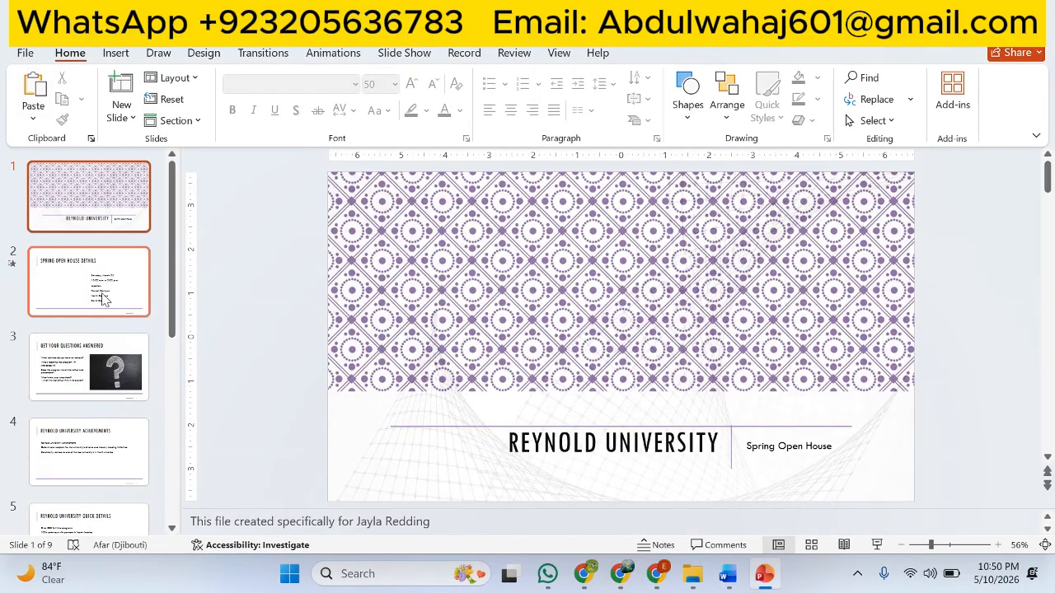
{"action": "left_click", "coordinate": [100, 286]}
Step: Select instruction 4a in Word, and insert Support_PPT365_CS1-2B_Students into the left content placeholder of slide 2 in PowerPoint
{"action": "key", "text": "alt+Tab"}
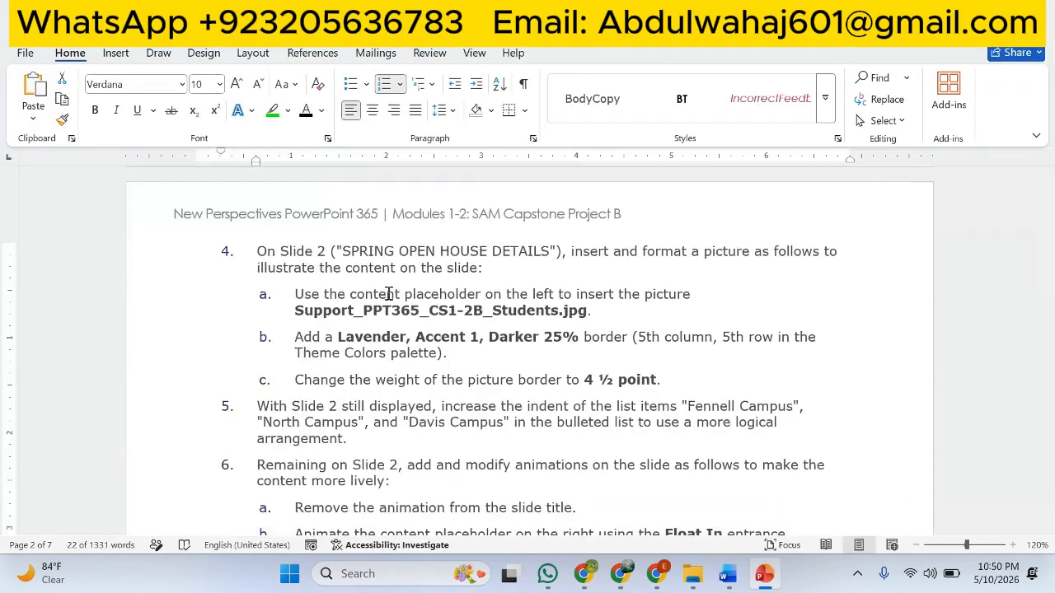
{"action": "left_click_drag", "start_coordinate": [290, 299], "coordinate": [657, 314]}
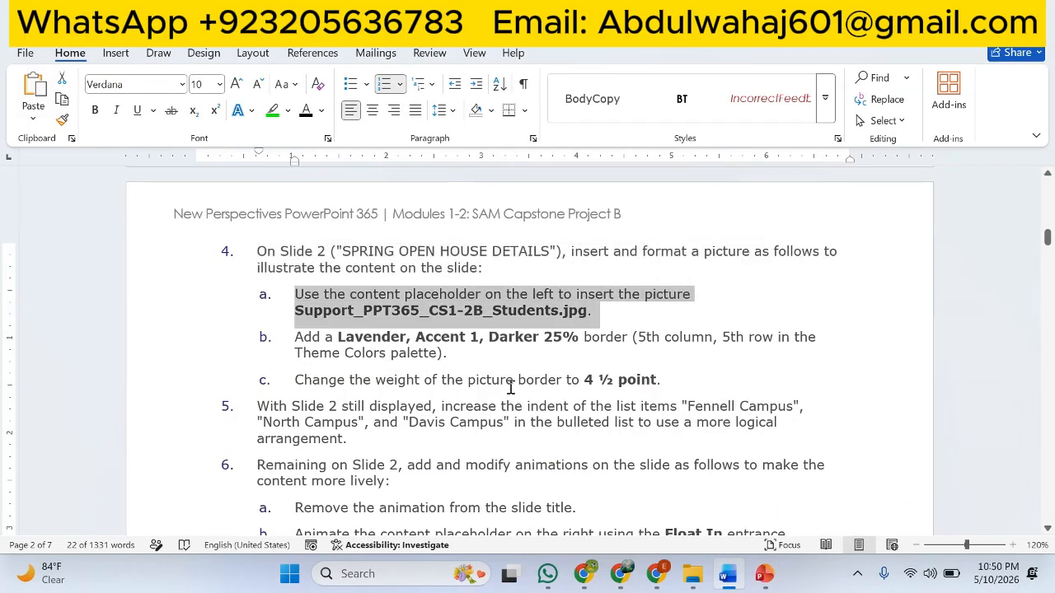
{"action": "key", "text": "alt+Tab"}
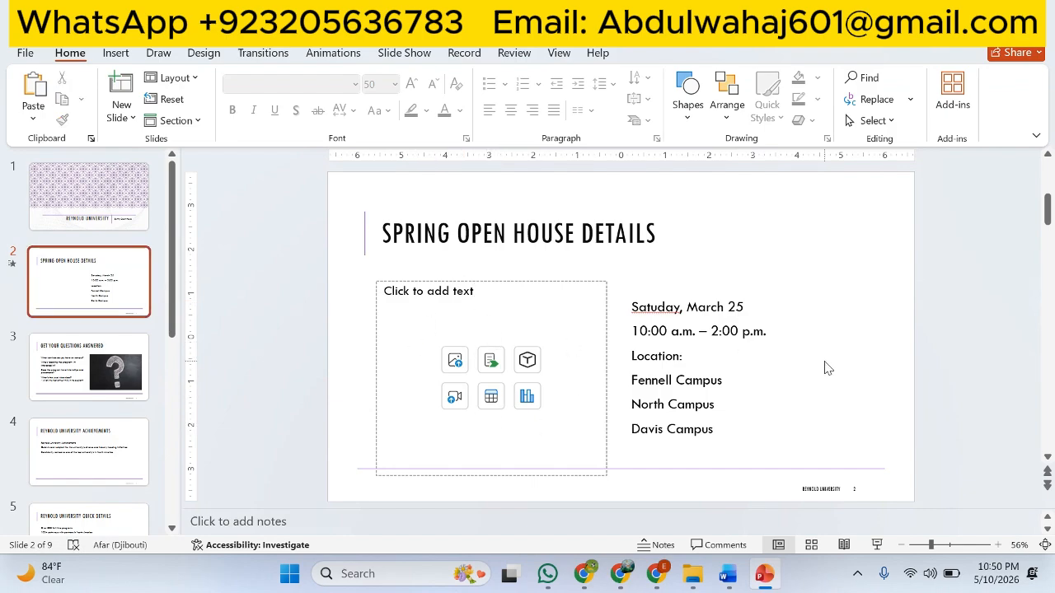
{"action": "left_click", "coordinate": [765, 377]}
{"action": "left_click", "coordinate": [565, 322]}
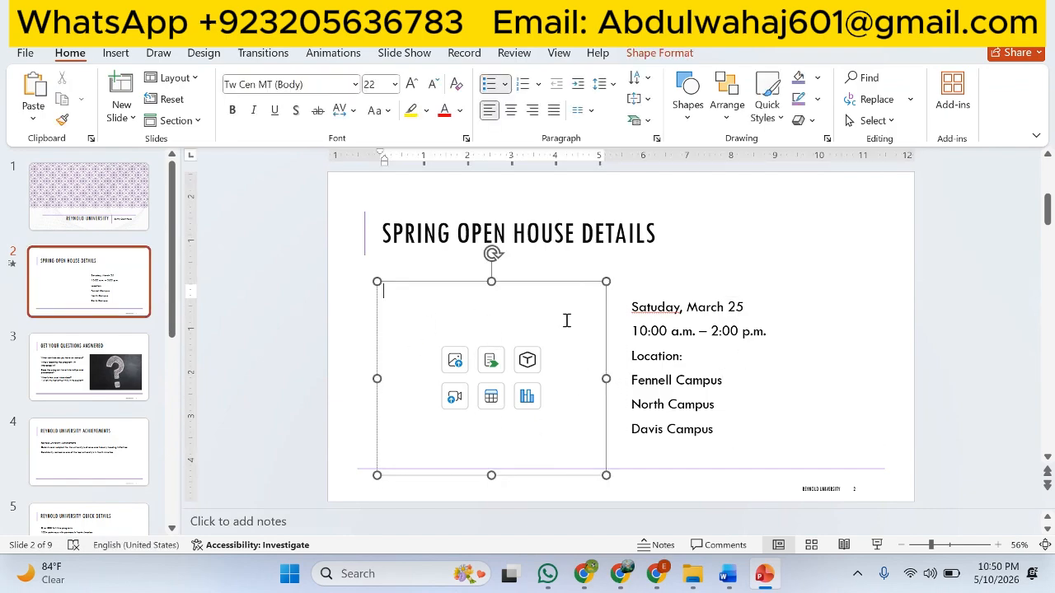
{"action": "left_click", "coordinate": [460, 362]}
{"action": "left_click", "coordinate": [482, 385]}
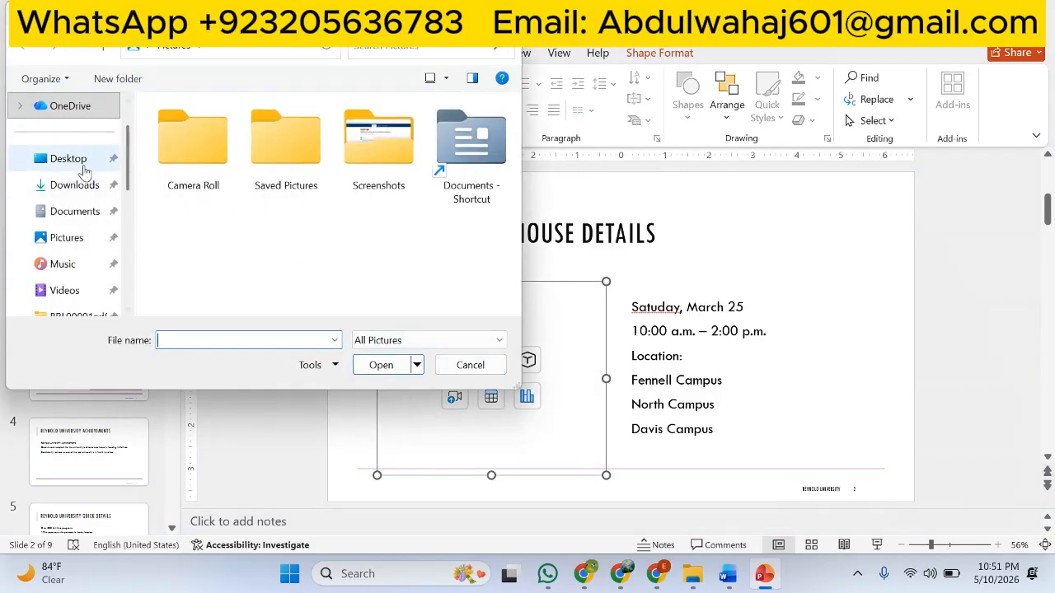
{"action": "left_click", "coordinate": [83, 168]}
{"action": "double_click", "coordinate": [267, 159]}
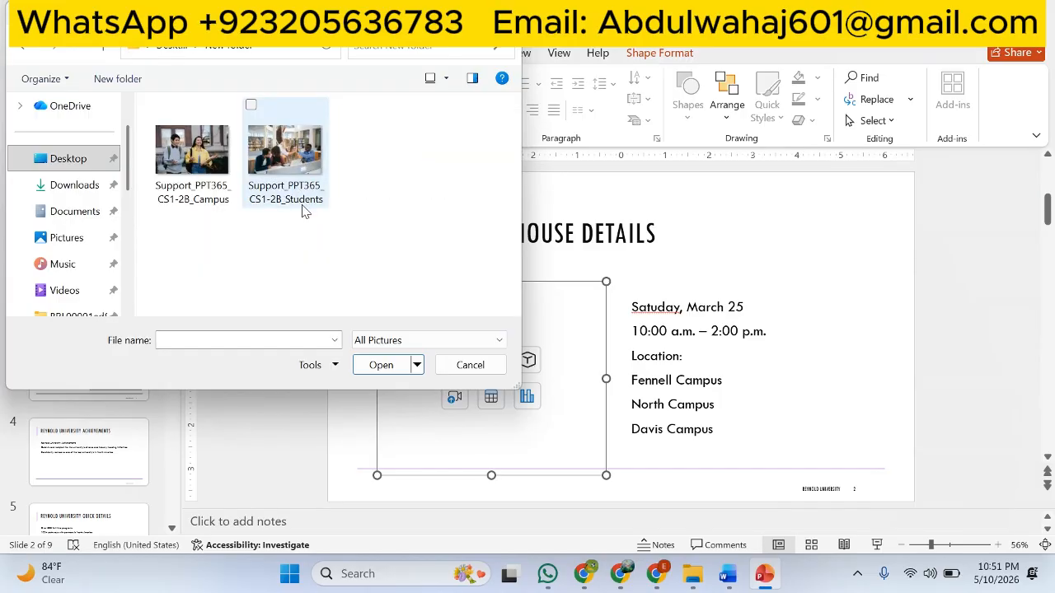
{"action": "left_click", "coordinate": [299, 183]}
{"action": "left_click", "coordinate": [376, 365]}
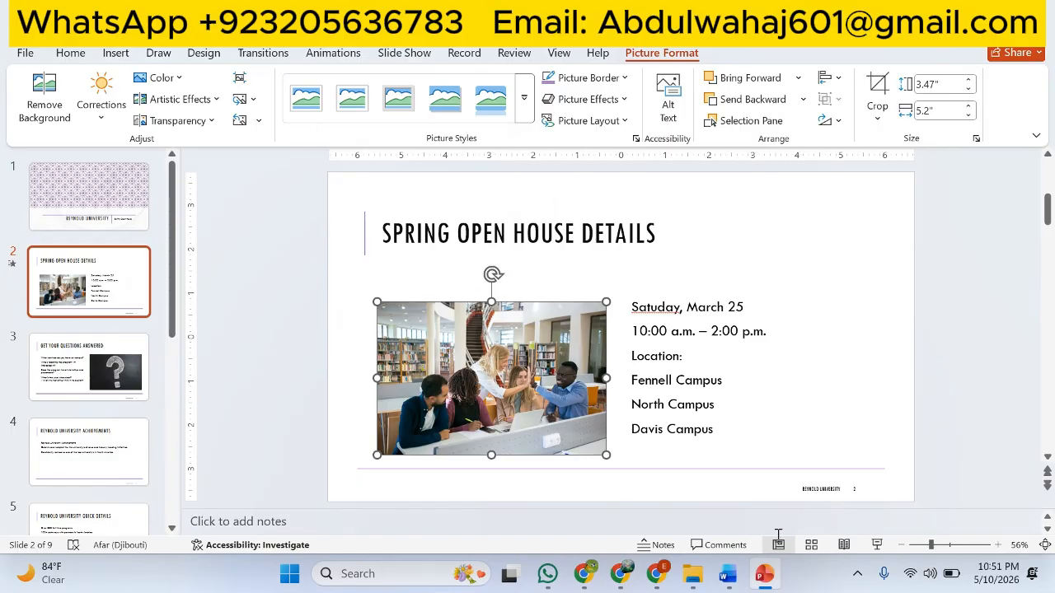
Step: Switch to the Word instructions, highlight instruction 4a in green, and select instruction 4b about the border color
{"action": "left_click", "coordinate": [736, 582]}
{"action": "left_click", "coordinate": [274, 112]}
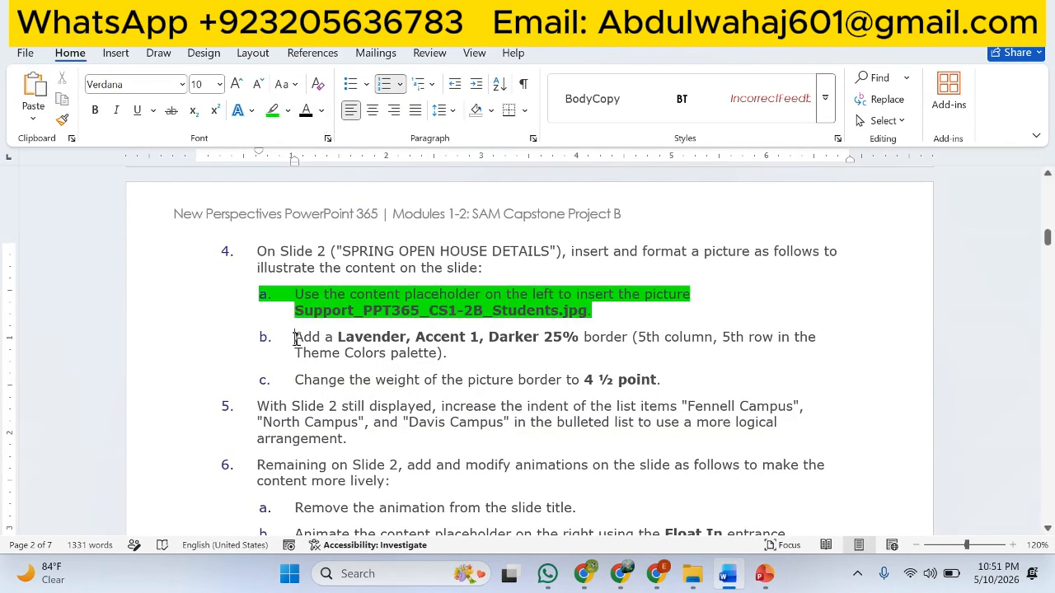
{"action": "left_click_drag", "start_coordinate": [296, 338], "coordinate": [494, 356]}
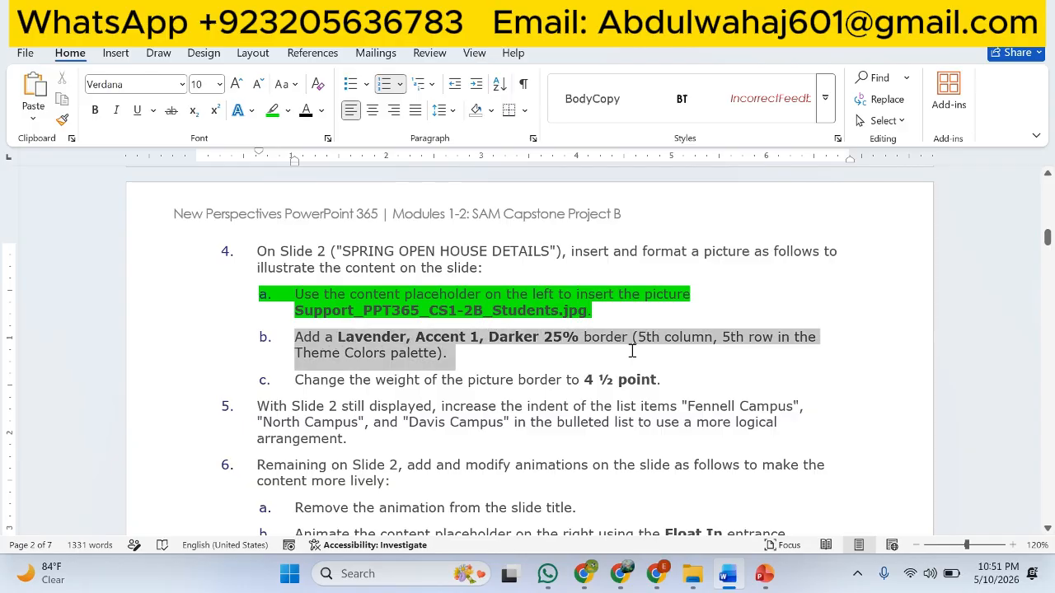
Step: Switch to PowerPoint and apply a Lavender, Accent 1, Darker 25% border to the students picture on slide 2
{"action": "left_click", "coordinate": [764, 574]}
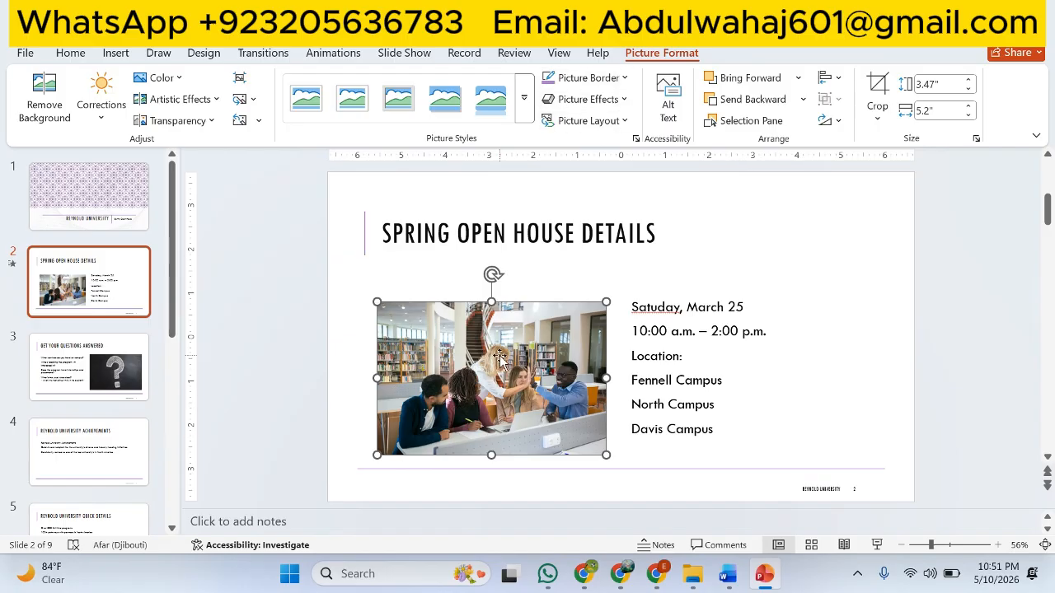
{"action": "left_click", "coordinate": [626, 82]}
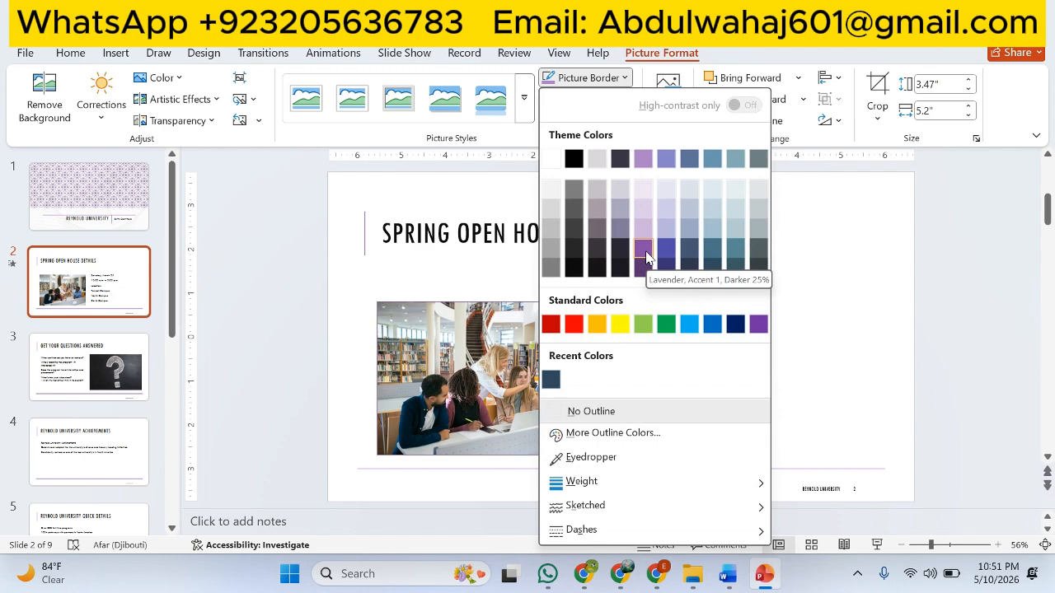
{"action": "left_click", "coordinate": [646, 258]}
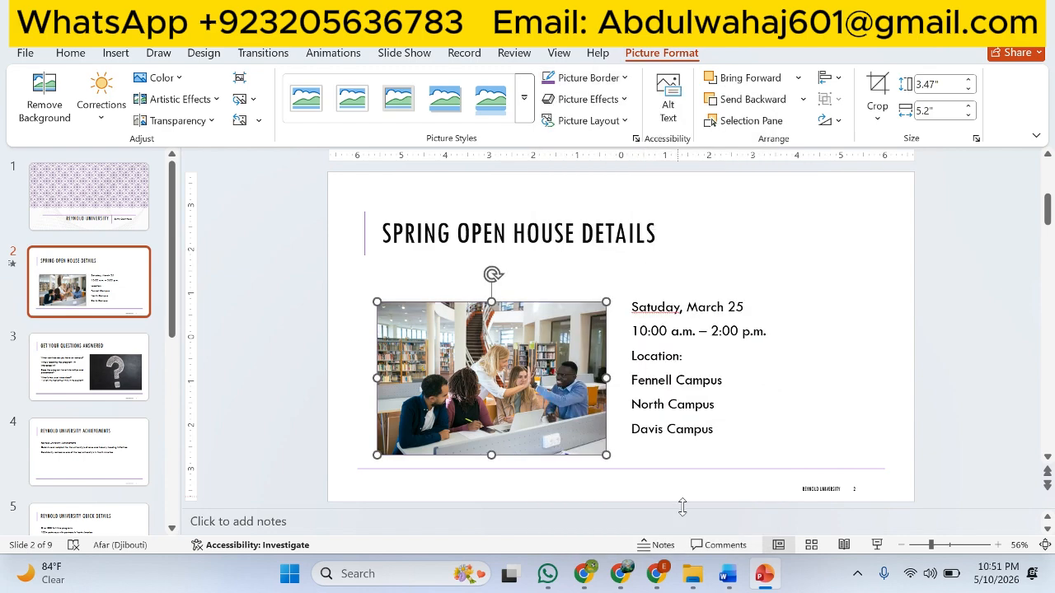
Step: Highlight instruction 4b in green in Word, and inspect the picture's border on slide 2 in PowerPoint
{"action": "left_click", "coordinate": [723, 576]}
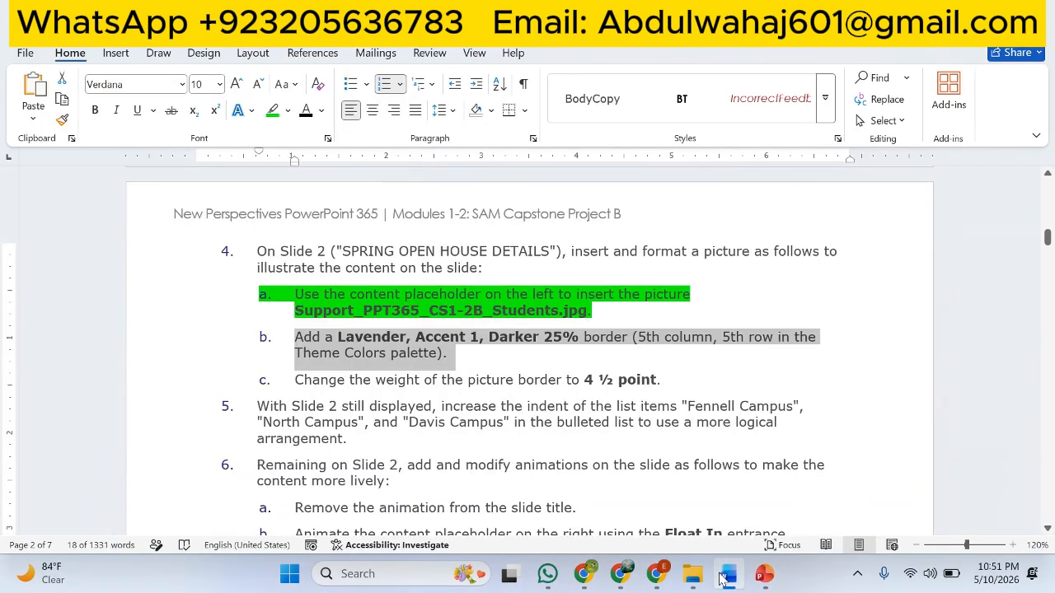
{"action": "left_click", "coordinate": [275, 114]}
{"action": "left_click", "coordinate": [764, 575]}
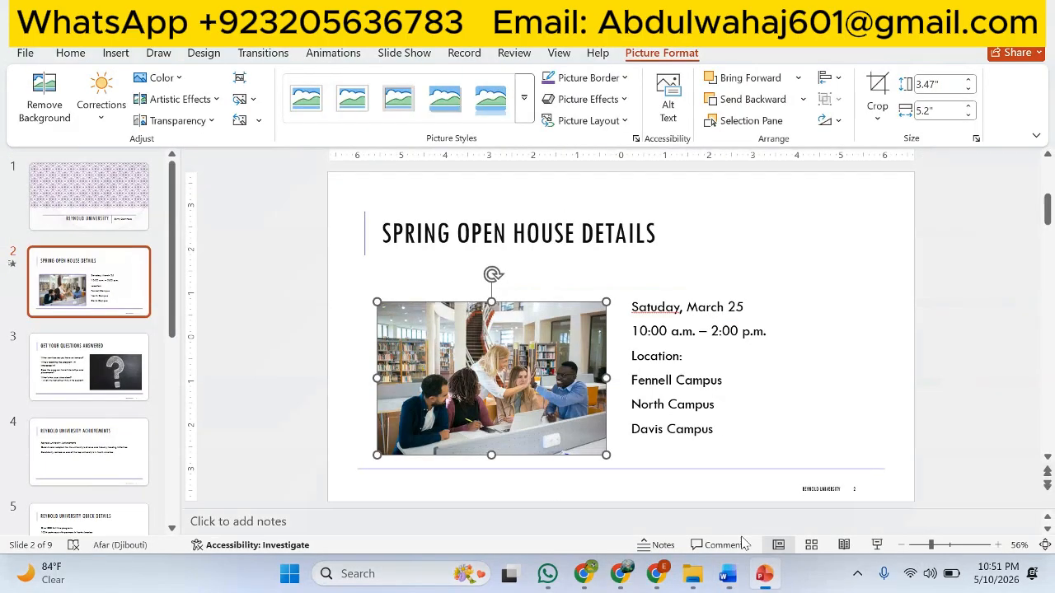
{"action": "left_click", "coordinate": [614, 265]}
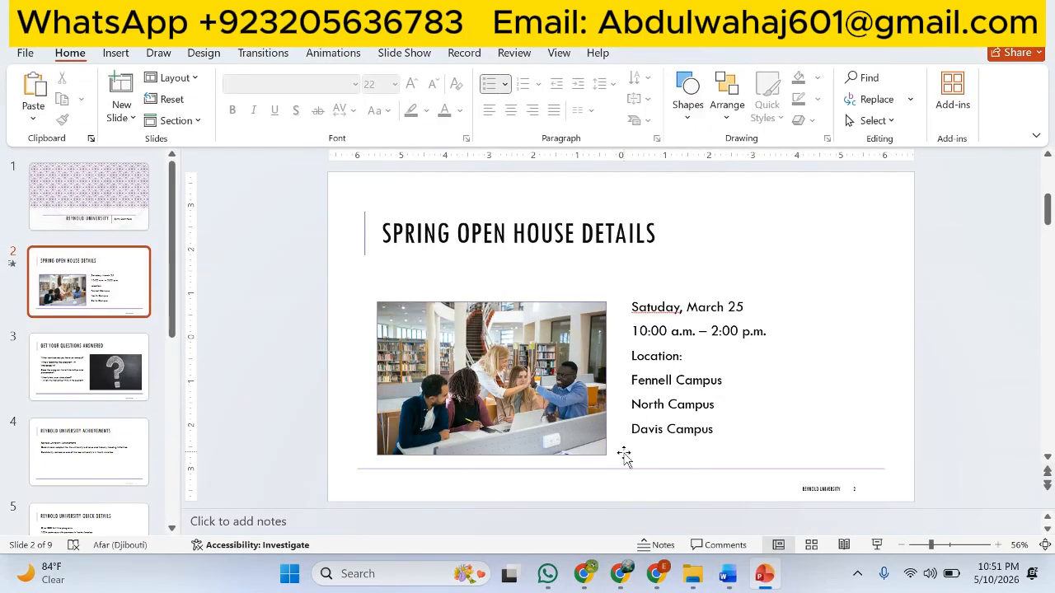
{"action": "left_click", "coordinate": [557, 363]}
Step: Select instruction 4c in Word, and set the students picture's border weight to 4½ pt in PowerPoint
{"action": "left_click", "coordinate": [727, 575]}
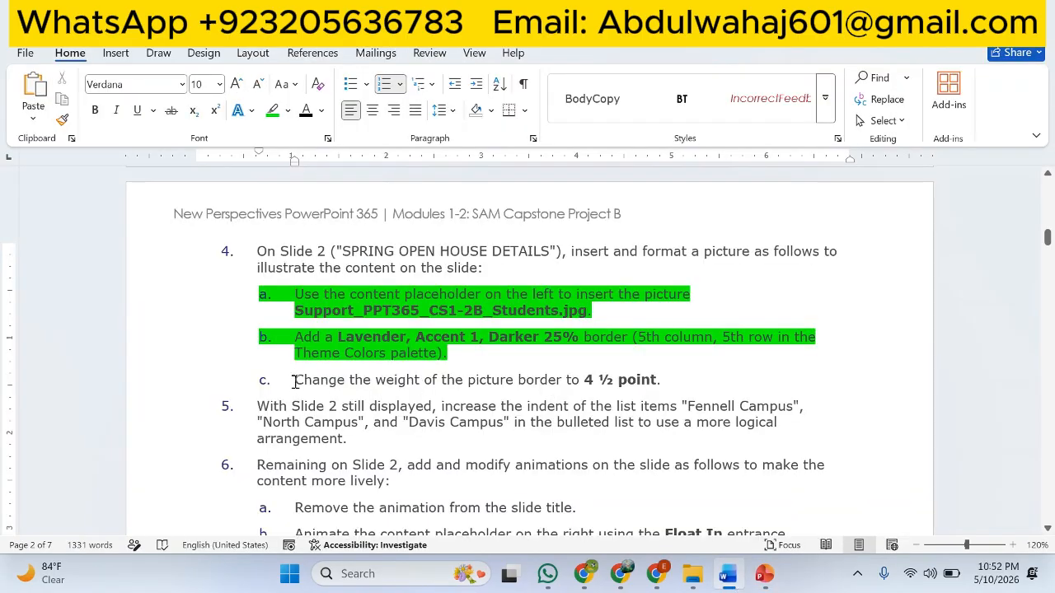
{"action": "left_click_drag", "start_coordinate": [294, 380], "coordinate": [664, 385]}
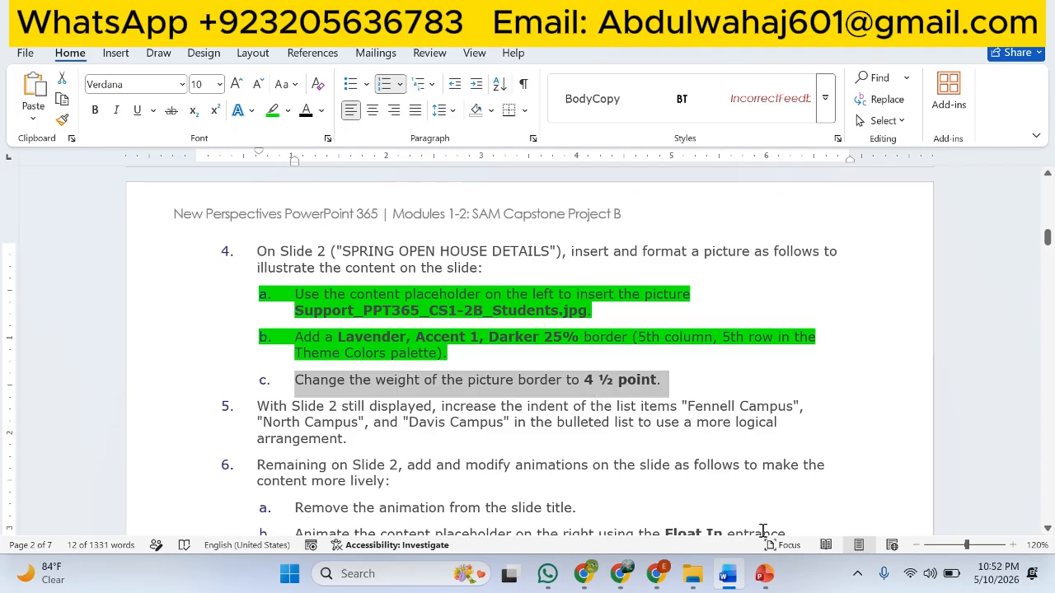
{"action": "left_click", "coordinate": [764, 574]}
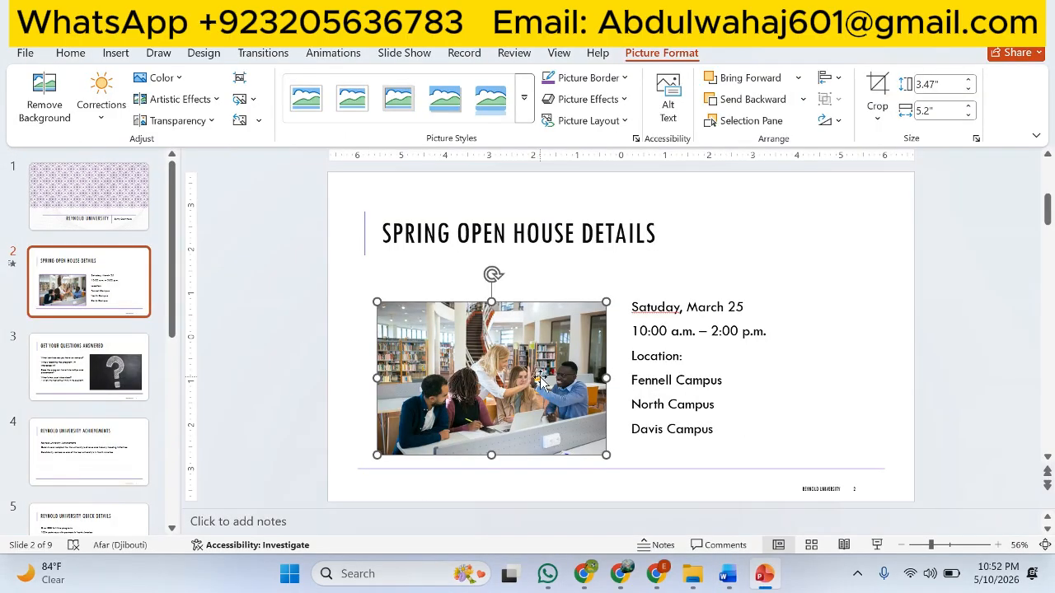
{"action": "left_click", "coordinate": [625, 80]}
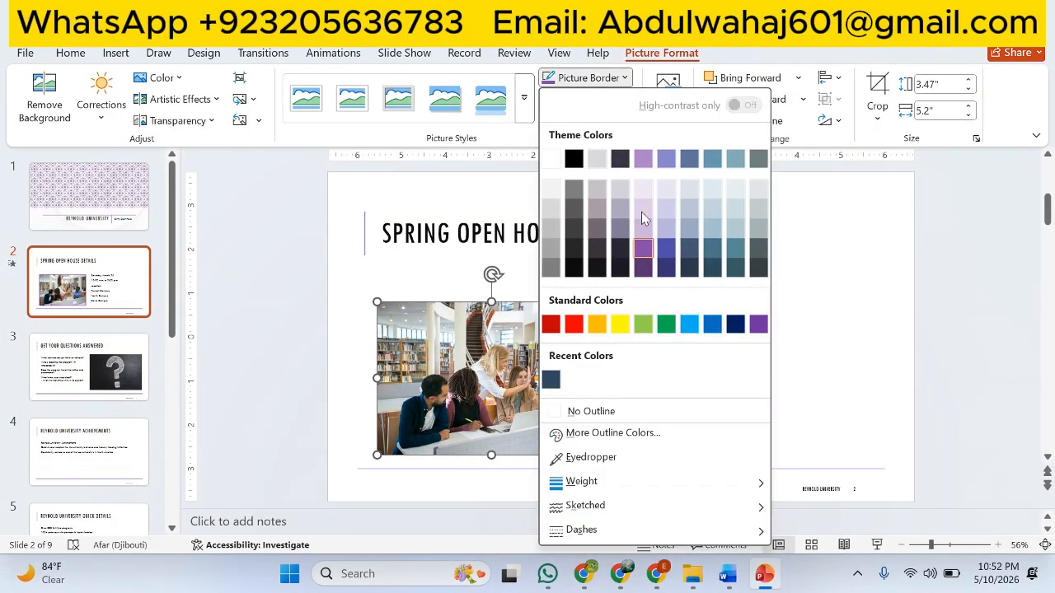
{"action": "mouse_move", "coordinate": [652, 483]}
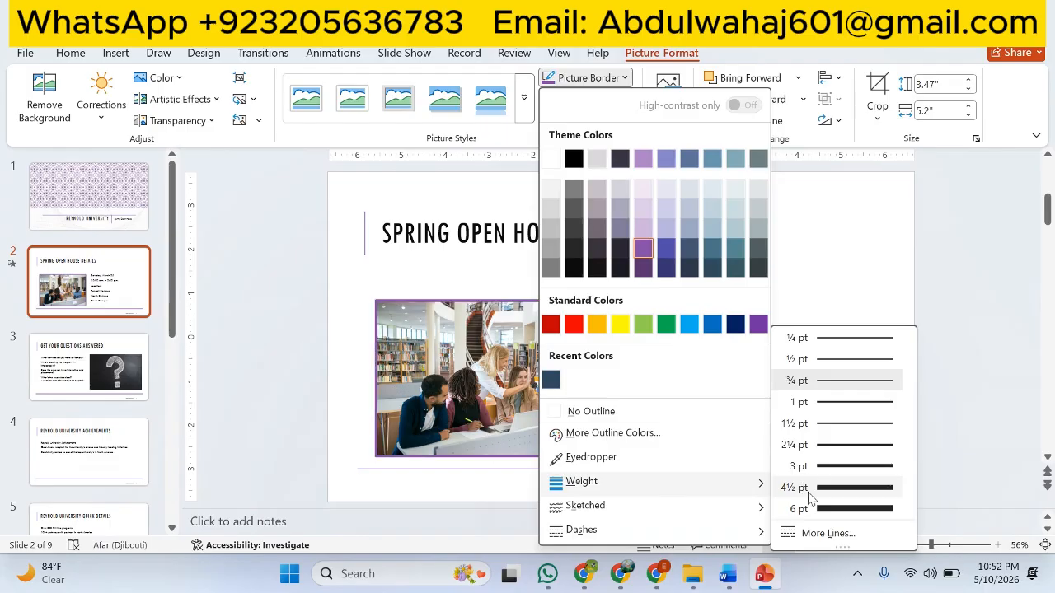
{"action": "left_click", "coordinate": [809, 496]}
{"action": "left_click", "coordinate": [700, 272]}
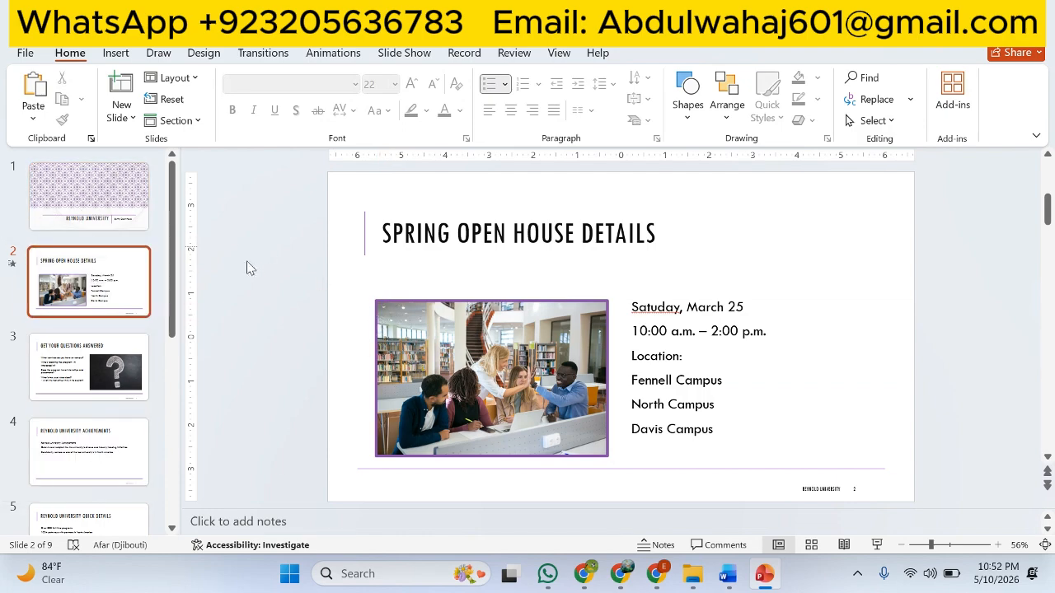
Step: Switch to Word, highlight instruction 4c in green, and select instruction 5 about the list indents
{"action": "left_click", "coordinate": [744, 574]}
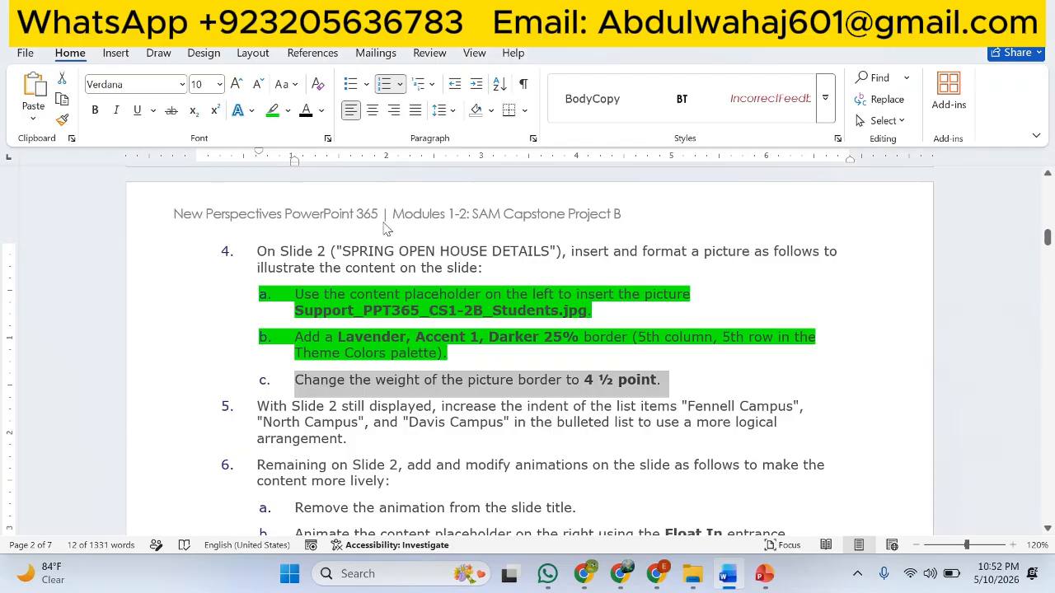
{"action": "left_click", "coordinate": [272, 110]}
{"action": "left_click", "coordinate": [257, 405]}
{"action": "scroll", "coordinate": [490, 354], "scroll_direction": "down", "scroll_amount": 3}
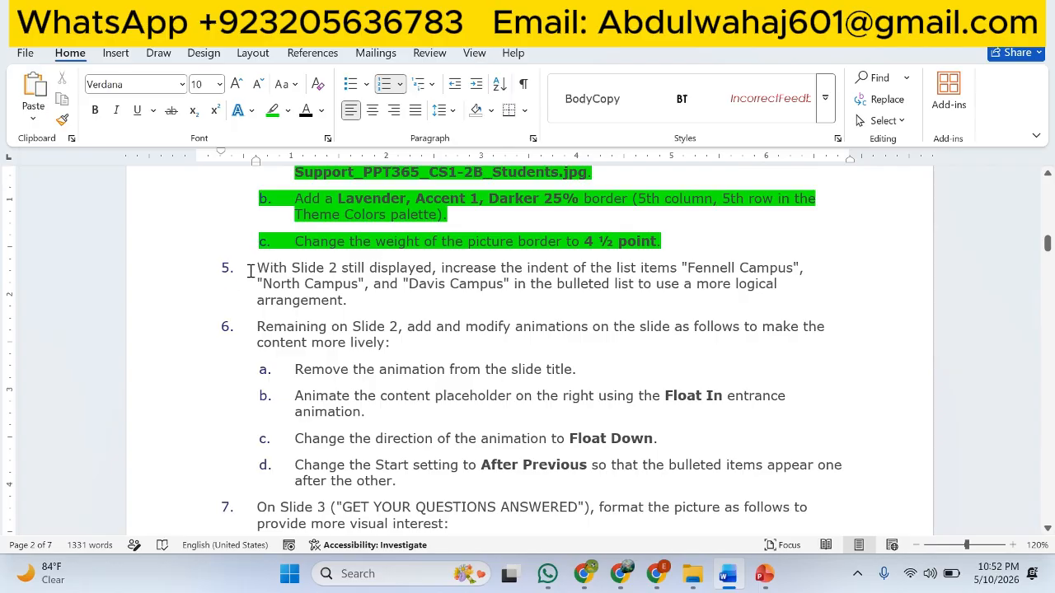
{"action": "left_click_drag", "start_coordinate": [275, 263], "coordinate": [455, 282]}
{"action": "left_click_drag", "start_coordinate": [526, 282], "coordinate": [610, 291]}
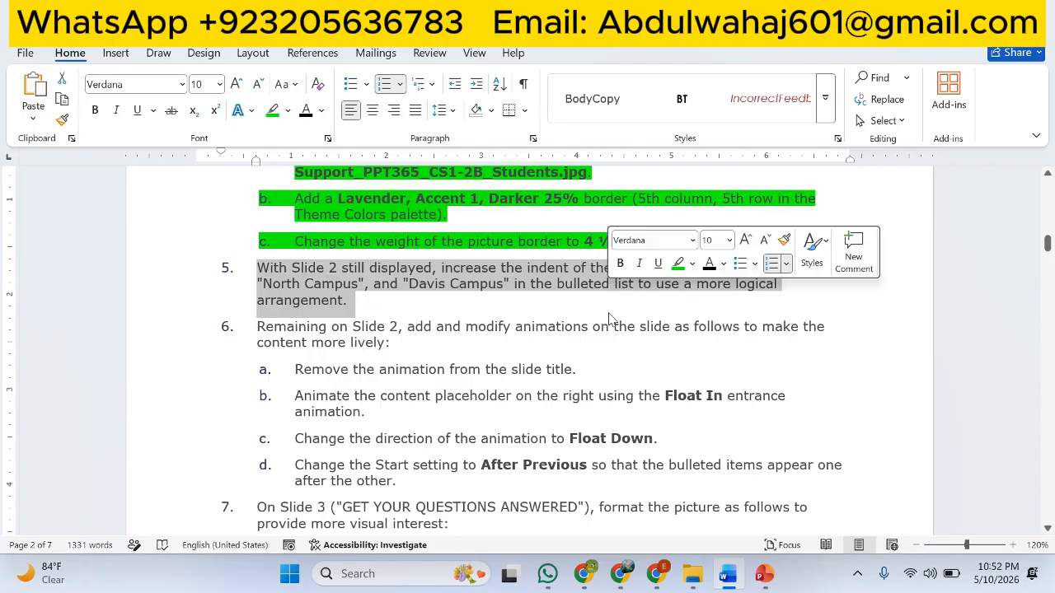
Step: Switch to PowerPoint and indent "Fennell Campus", "North Campus" and "Davis Campus" one level under "Location:" on slide 2
{"action": "left_click", "coordinate": [781, 581]}
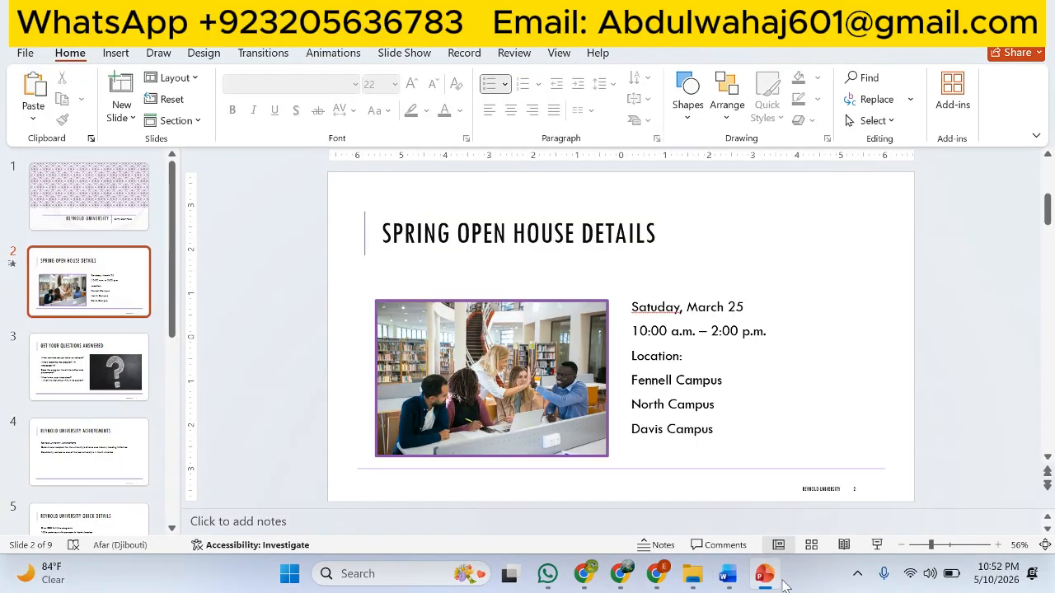
{"action": "left_click", "coordinate": [675, 356]}
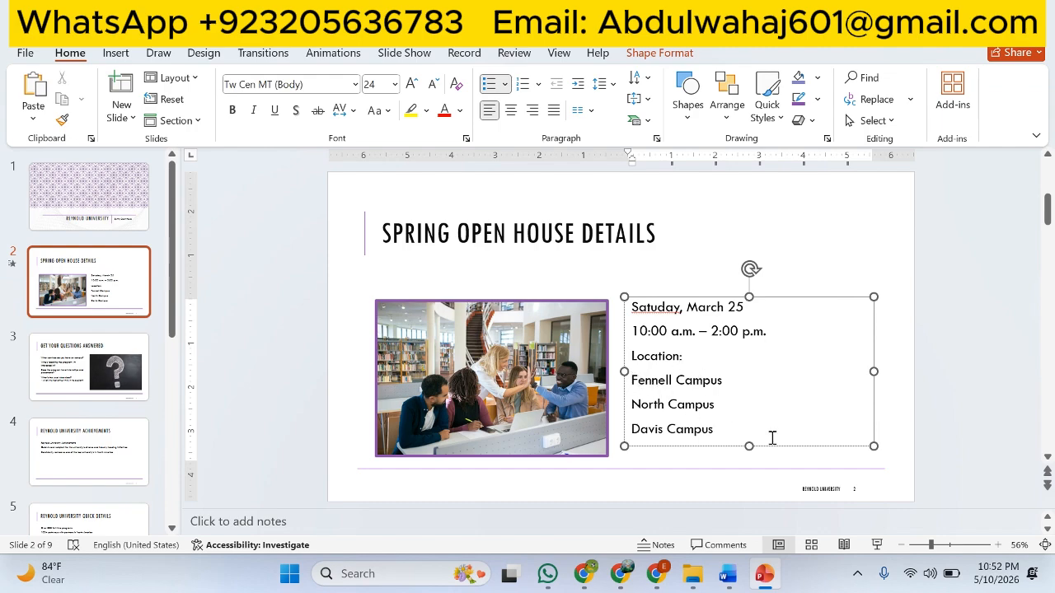
{"action": "key", "text": "Tab"}
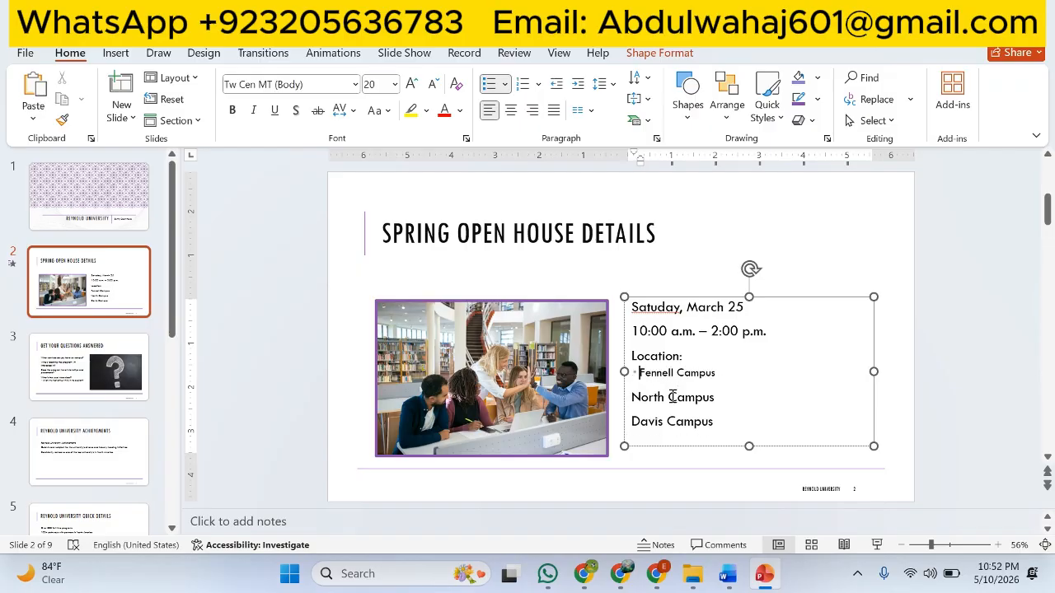
{"action": "left_click", "coordinate": [633, 398]}
{"action": "key", "text": "Tab"}
{"action": "left_click", "coordinate": [635, 414]}
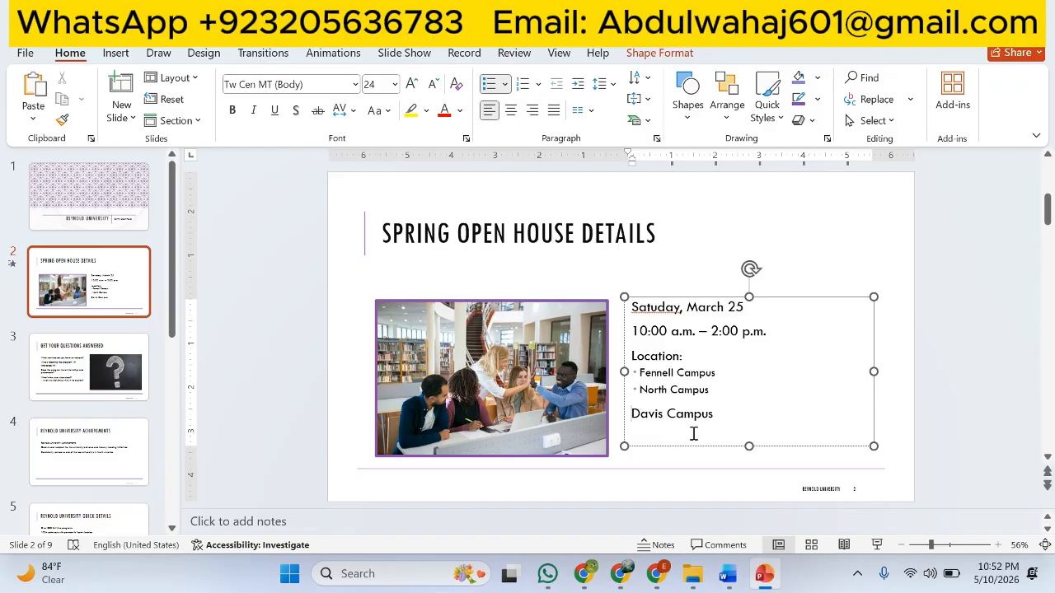
{"action": "key", "text": "Tab"}
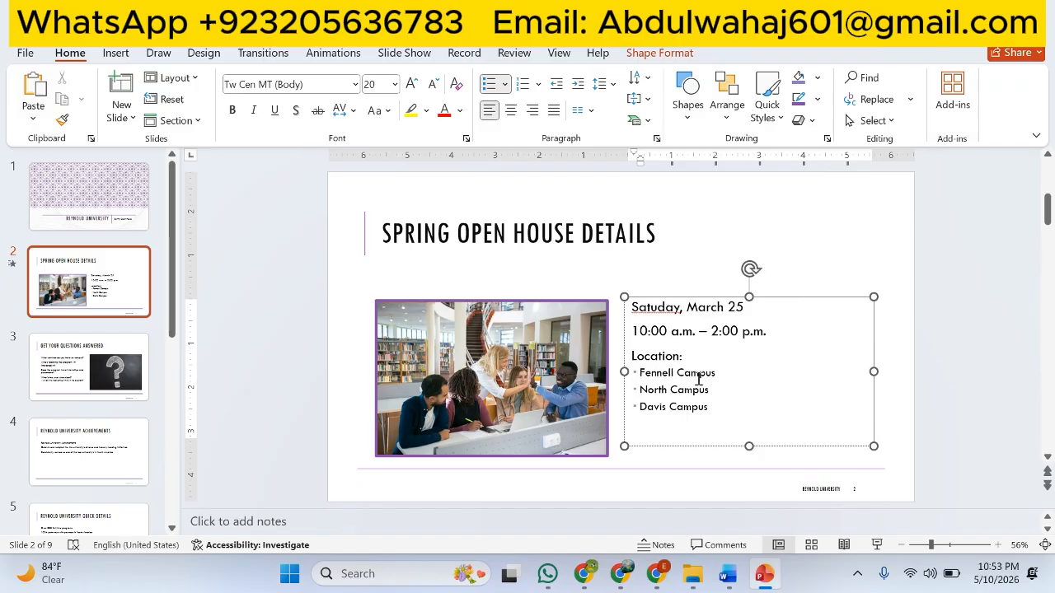
Step: Highlight instruction 5 in green in Word, and review instruction 6 about the animations against slide 2 in PowerPoint
{"action": "left_click", "coordinate": [739, 582]}
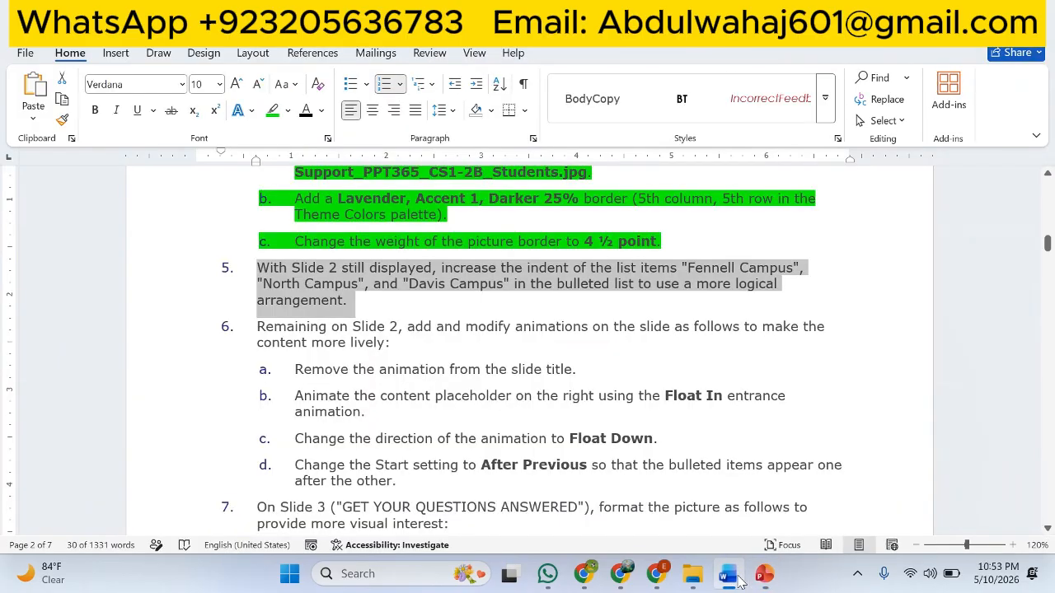
{"action": "left_click", "coordinate": [274, 114]}
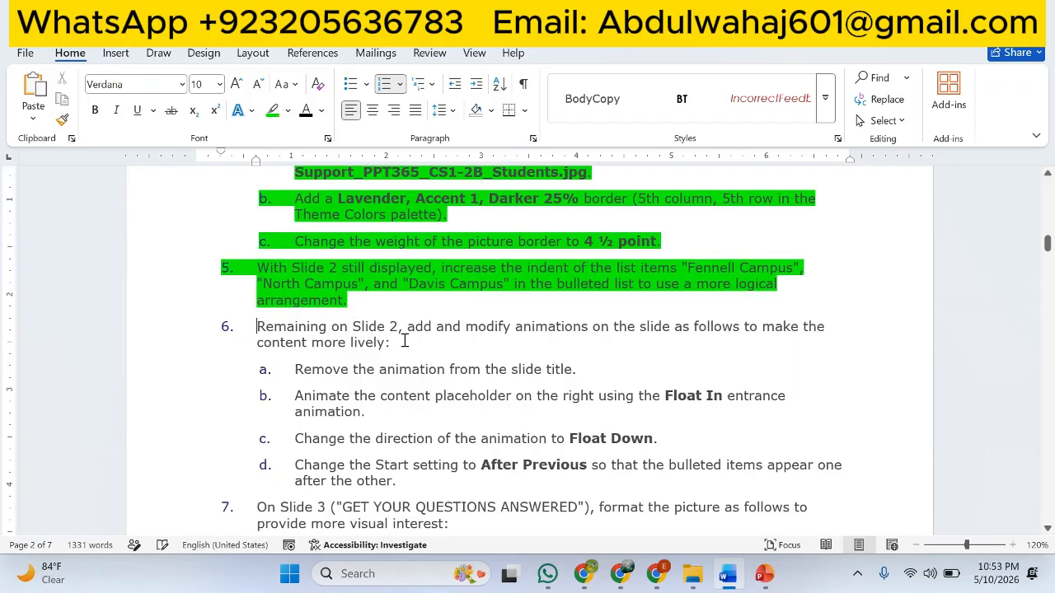
{"action": "scroll", "coordinate": [405, 341], "scroll_direction": "down", "scroll_amount": 2}
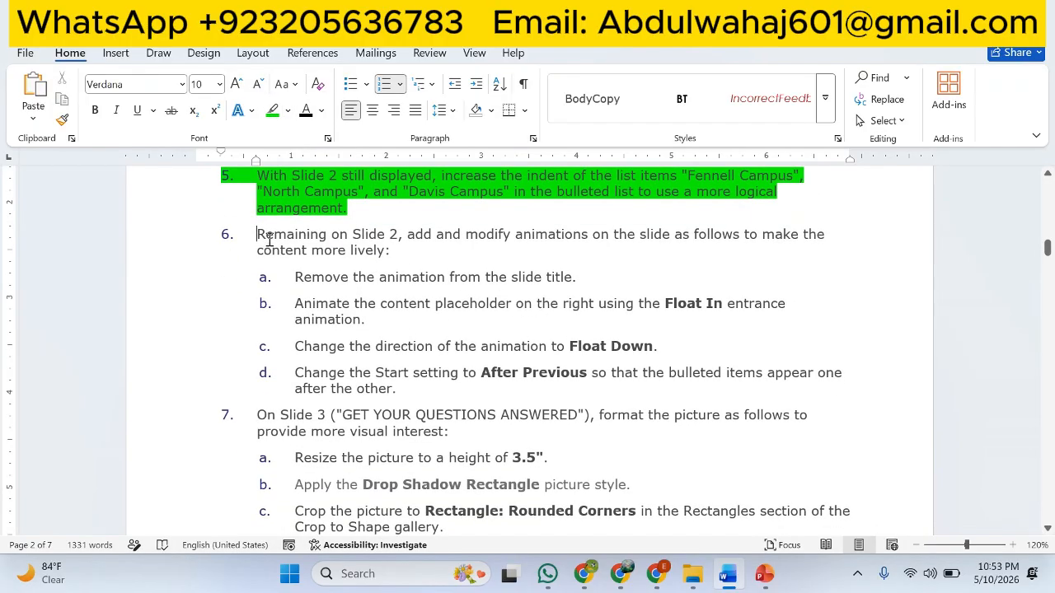
{"action": "left_click_drag", "start_coordinate": [254, 234], "coordinate": [507, 244]}
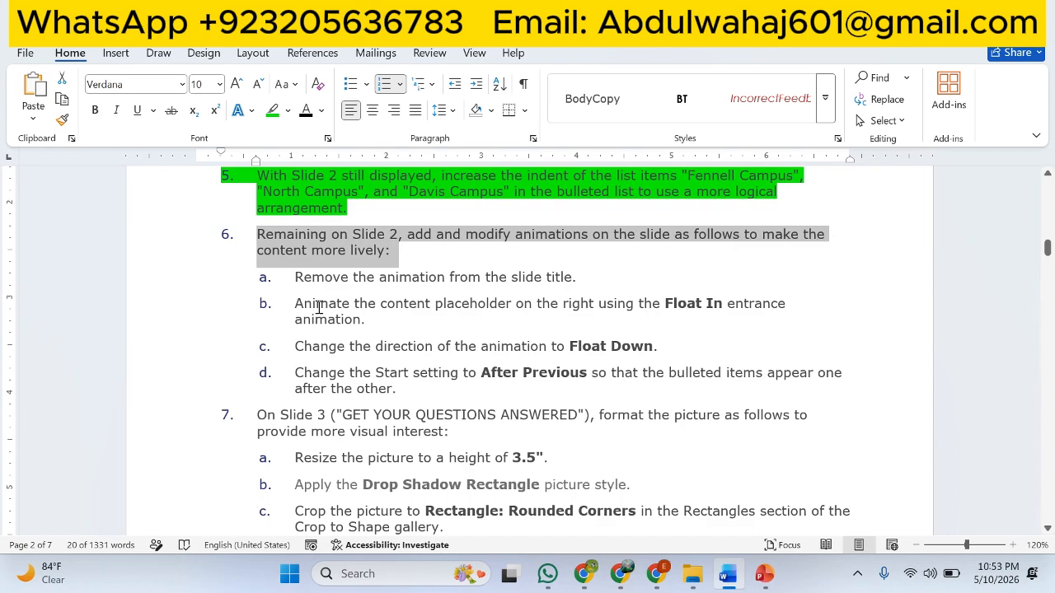
{"action": "key", "text": "alt+Tab"}
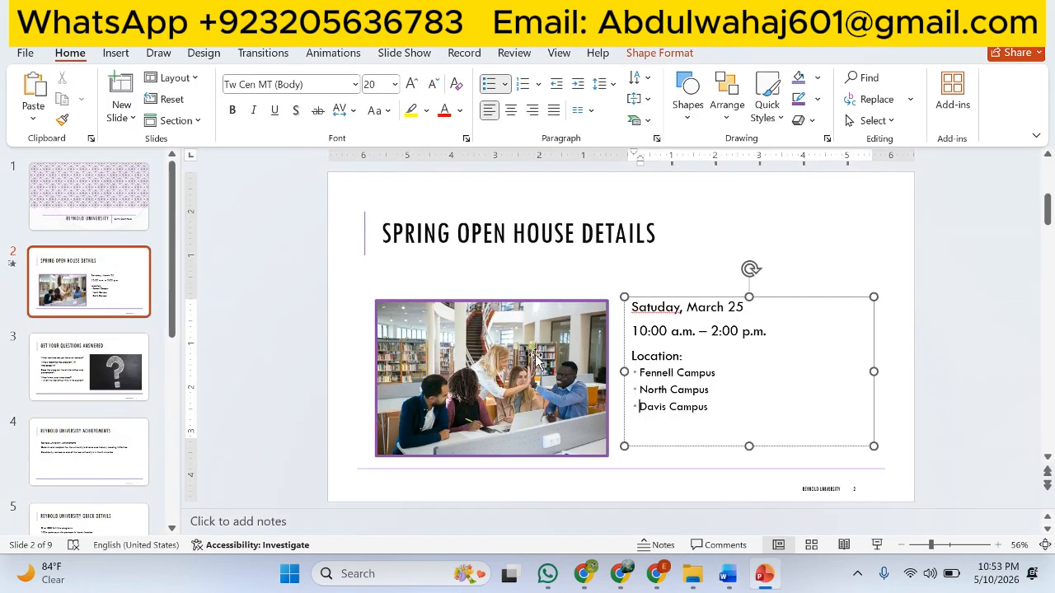
{"action": "key", "text": "alt+Tab"}
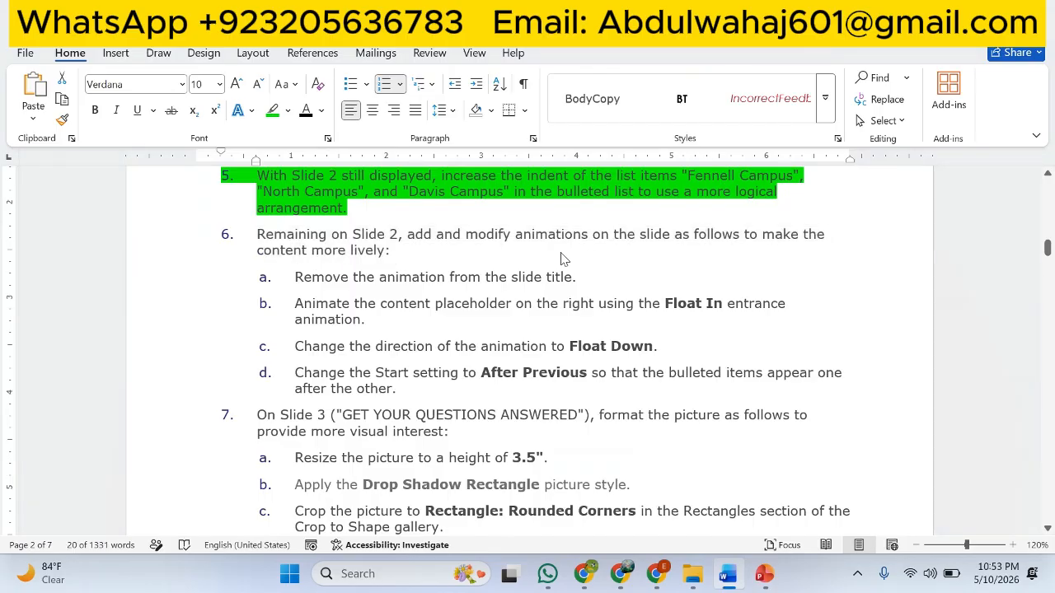
Step: Review instruction 6a in Word about removing the title animation against the title of slide 2 in PowerPoint
{"action": "key", "text": "alt+Tab"}
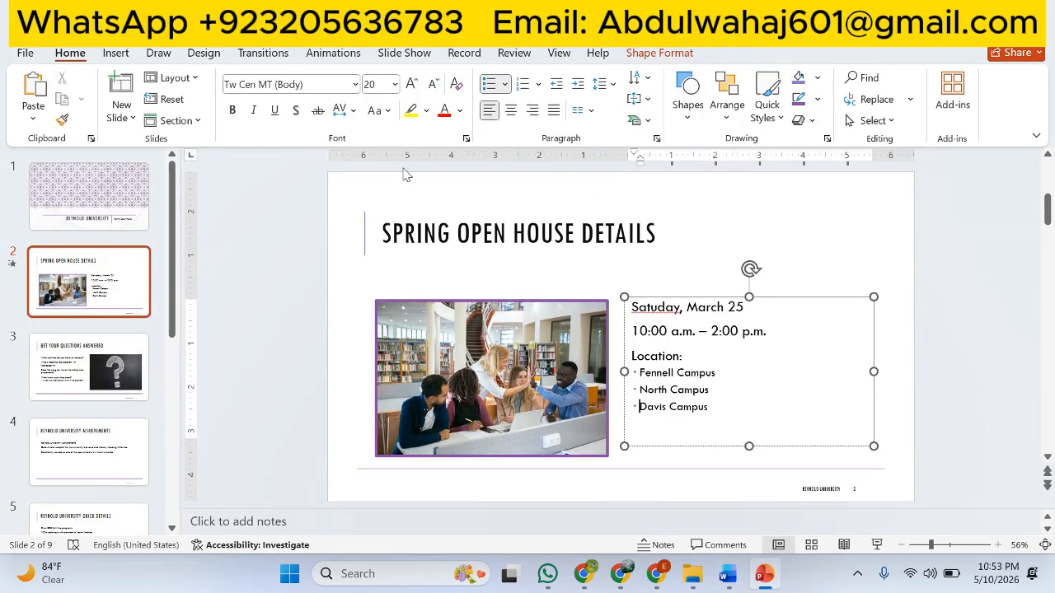
{"action": "left_click", "coordinate": [475, 225]}
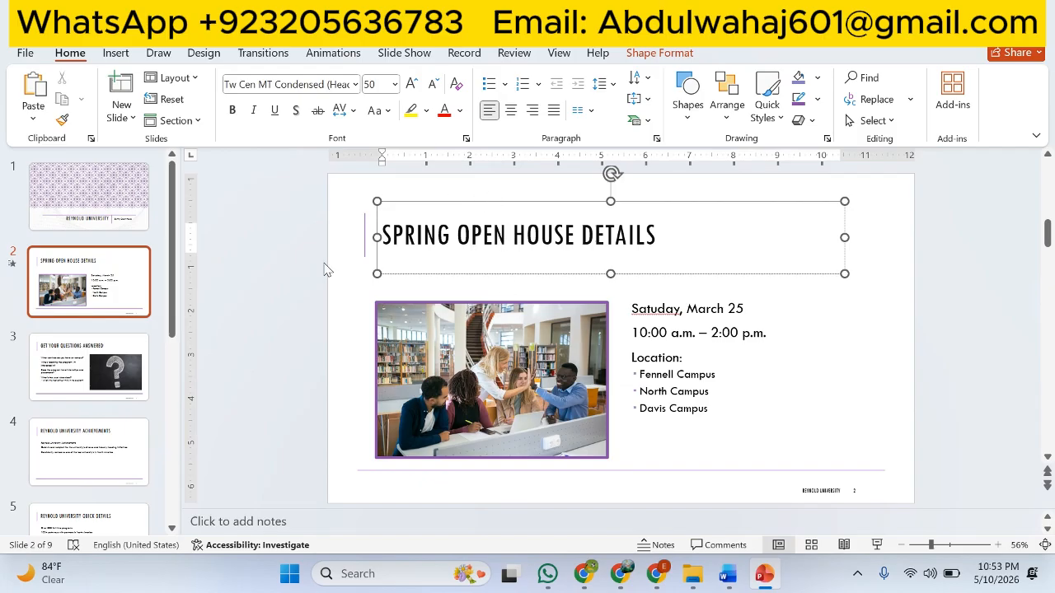
{"action": "left_click", "coordinate": [82, 178]}
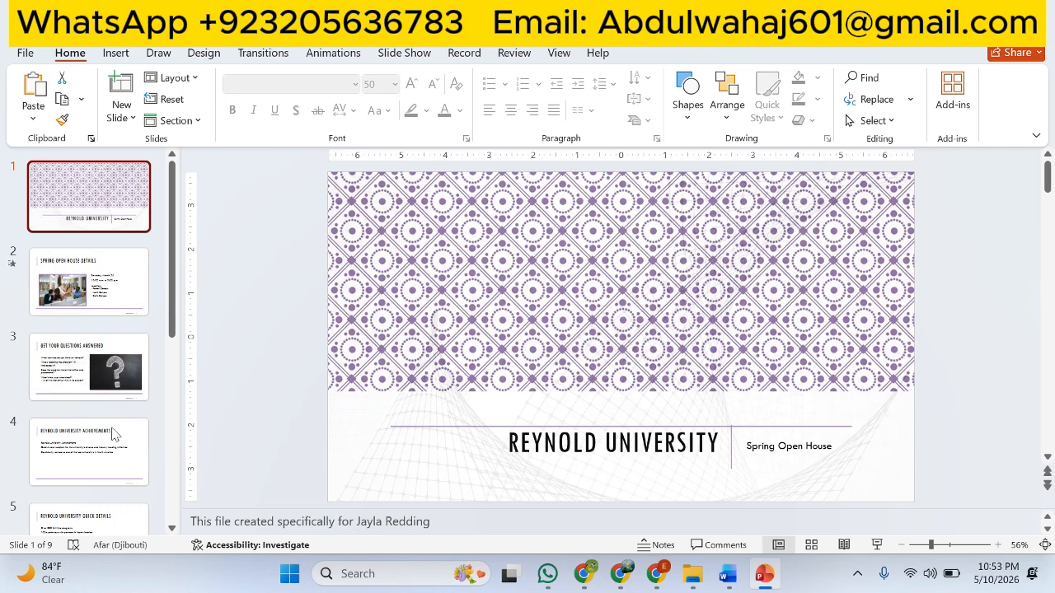
{"action": "left_click", "coordinate": [97, 292]}
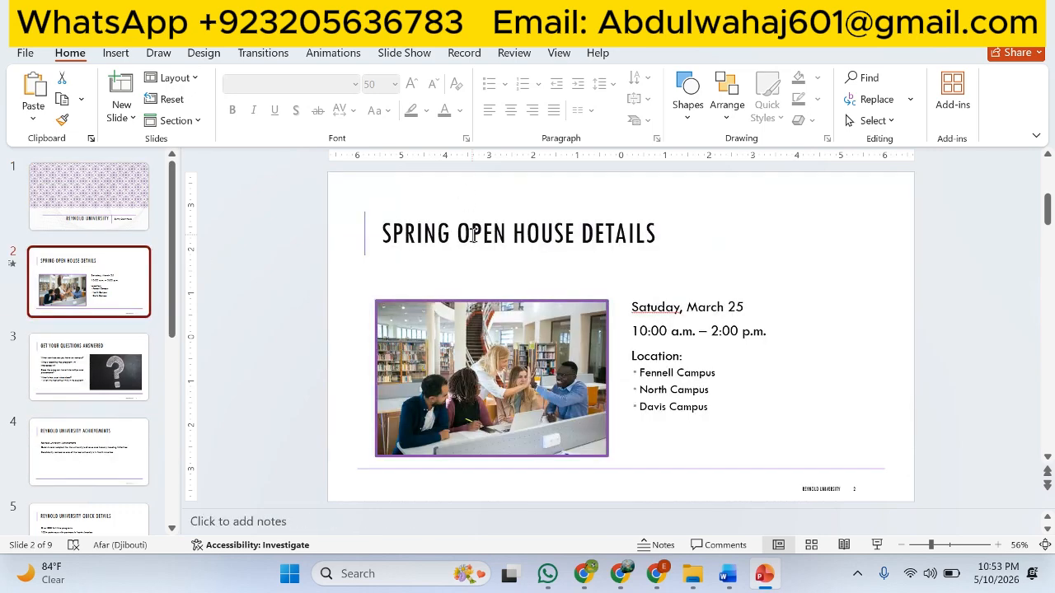
{"action": "left_click", "coordinate": [476, 230]}
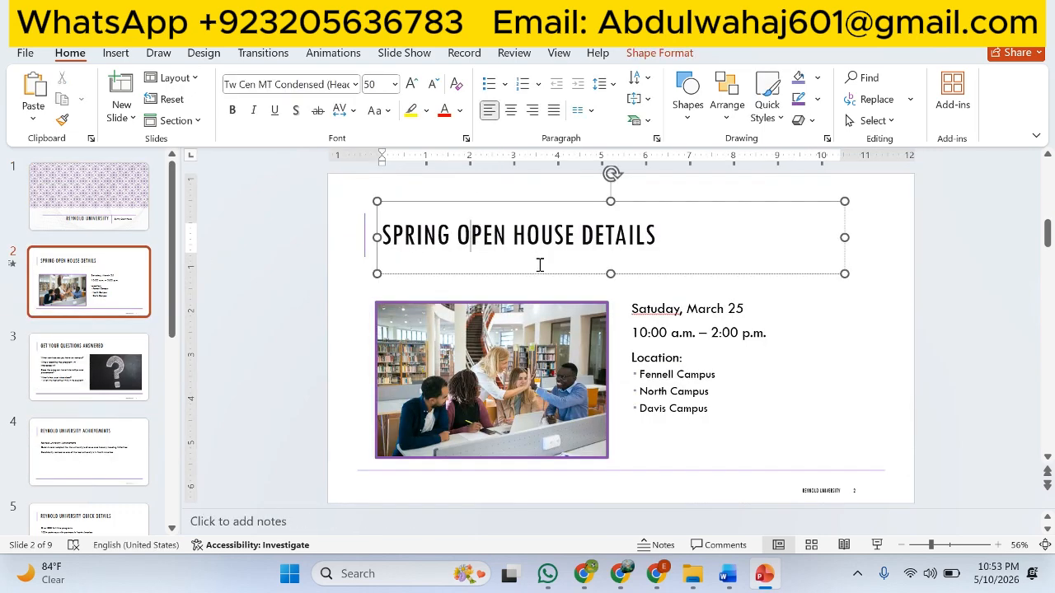
{"action": "key", "text": "alt+Tab"}
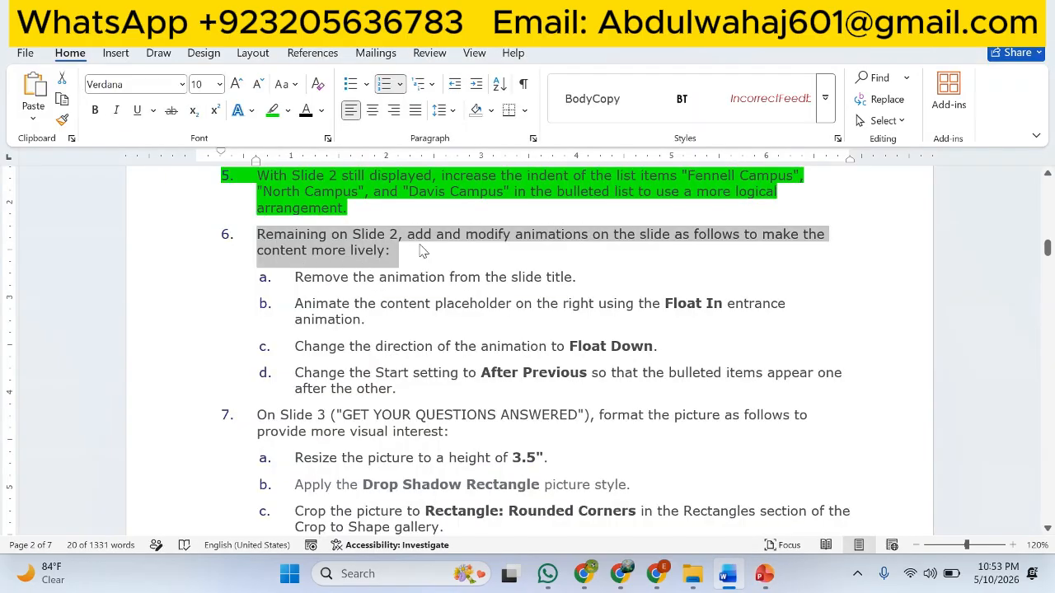
{"action": "key", "text": "alt+Tab"}
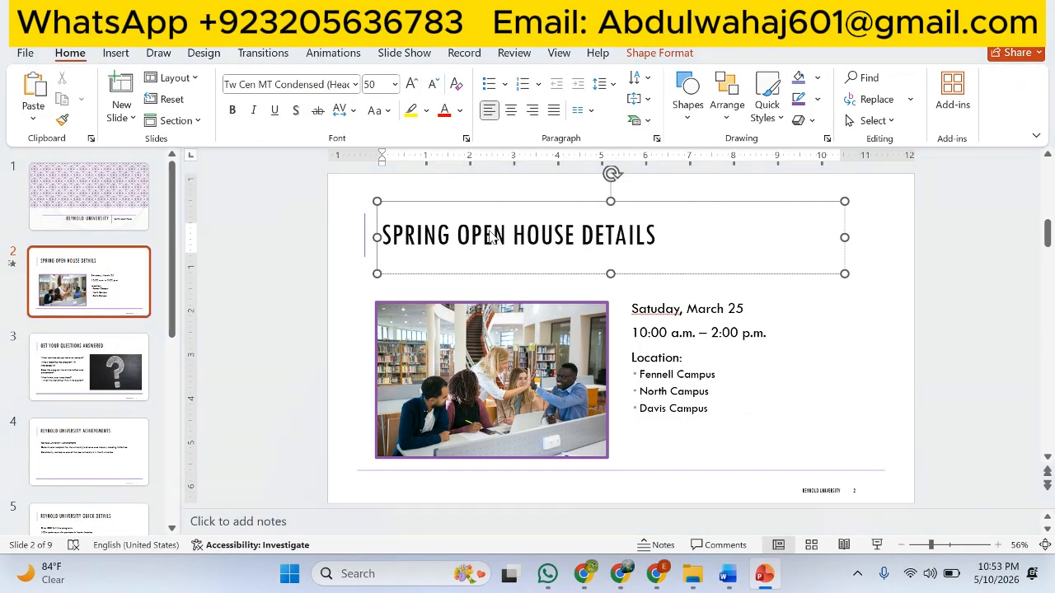
{"action": "key", "text": "alt+Tab"}
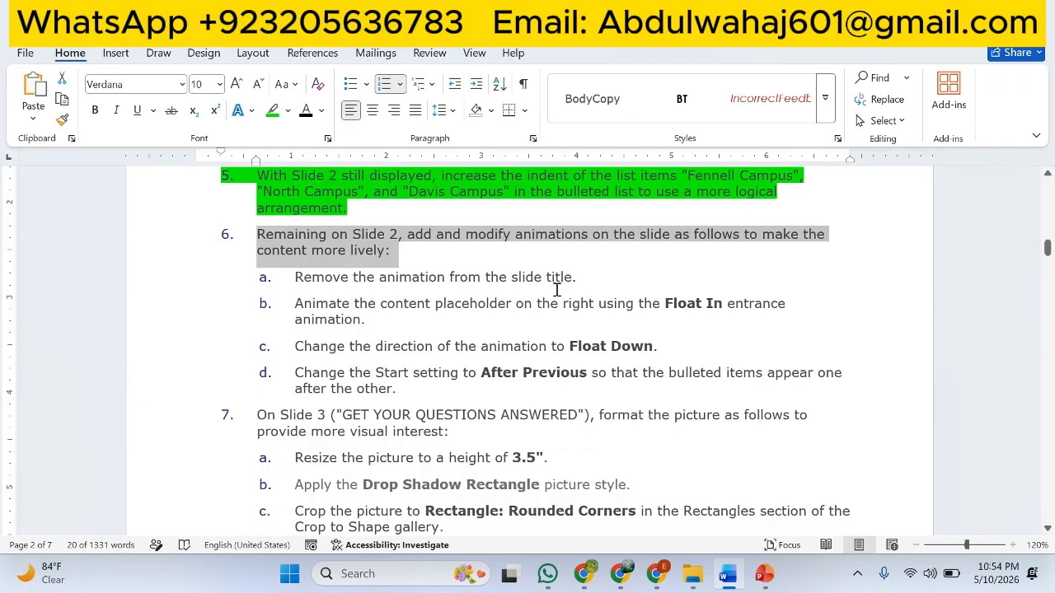
{"action": "key", "text": "alt+Tab"}
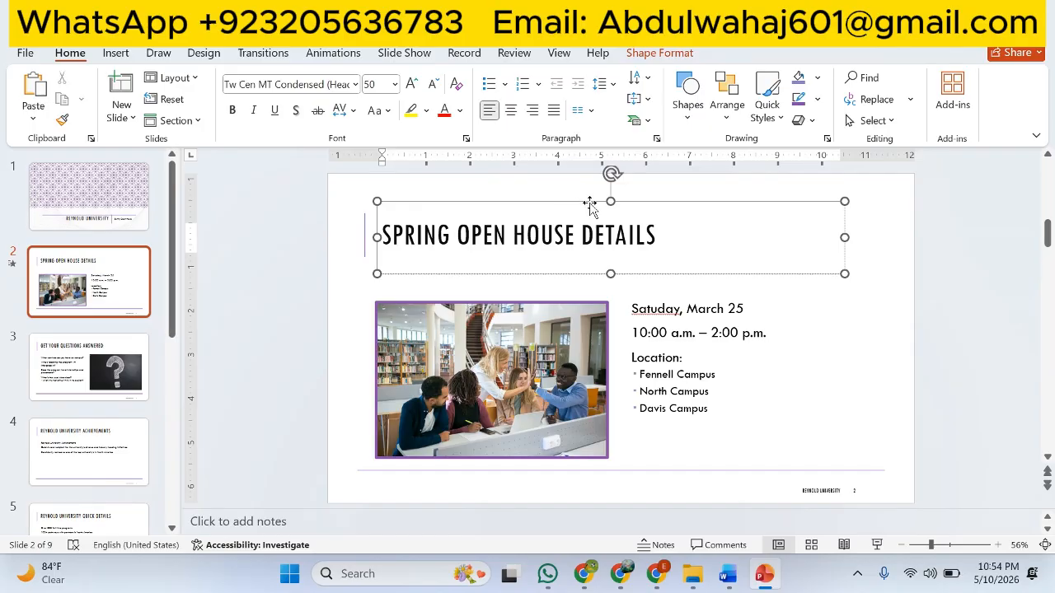
Step: Remove the animation from the "Spring Open House Details" title on slide 2
{"action": "left_click", "coordinate": [570, 275]}
{"action": "left_click", "coordinate": [333, 59]}
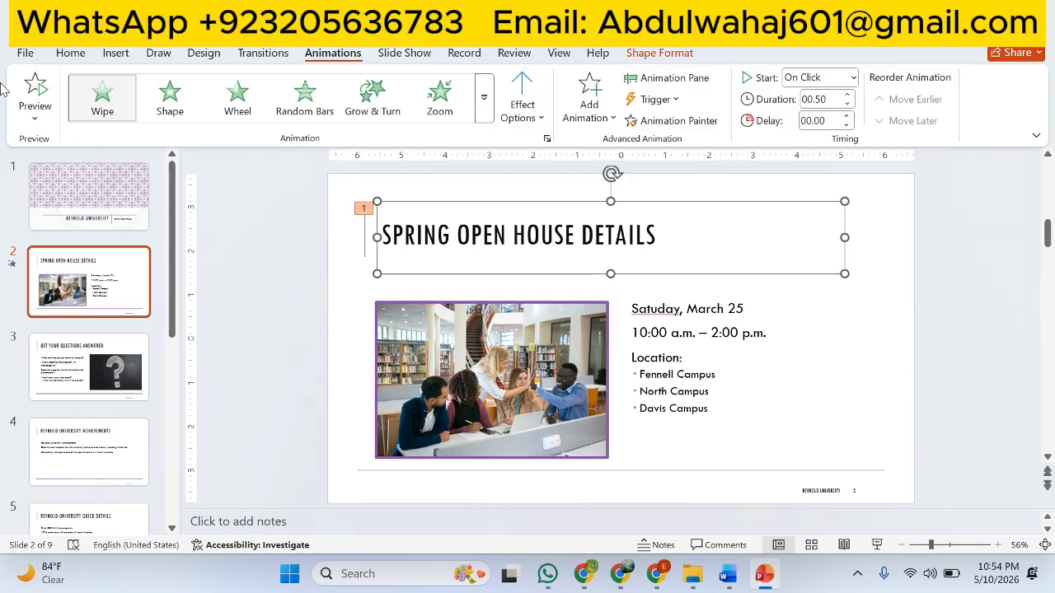
{"action": "key", "text": "alt+Tab"}
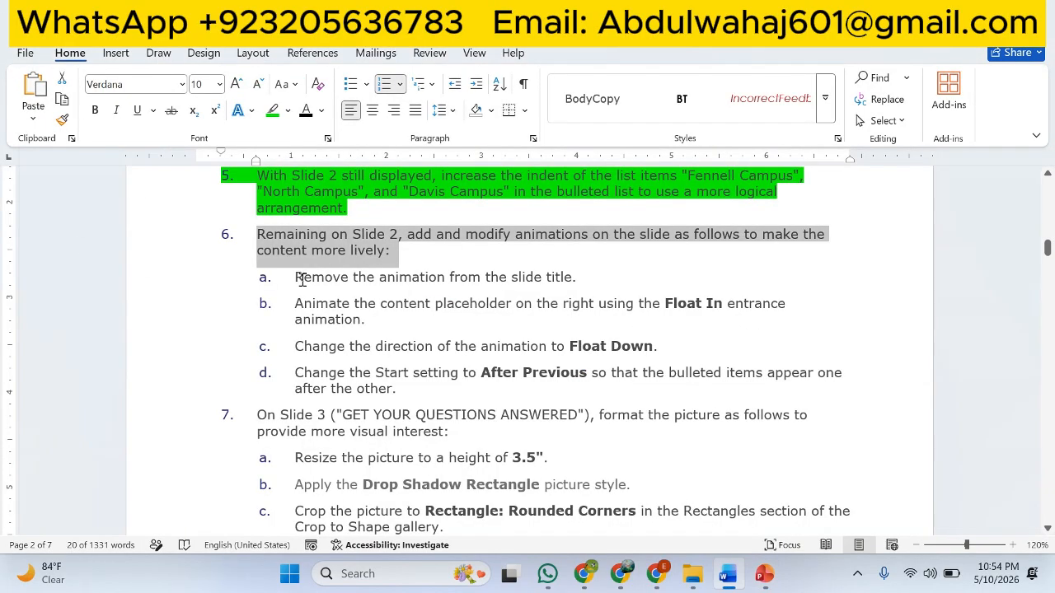
{"action": "key", "text": "alt+Tab"}
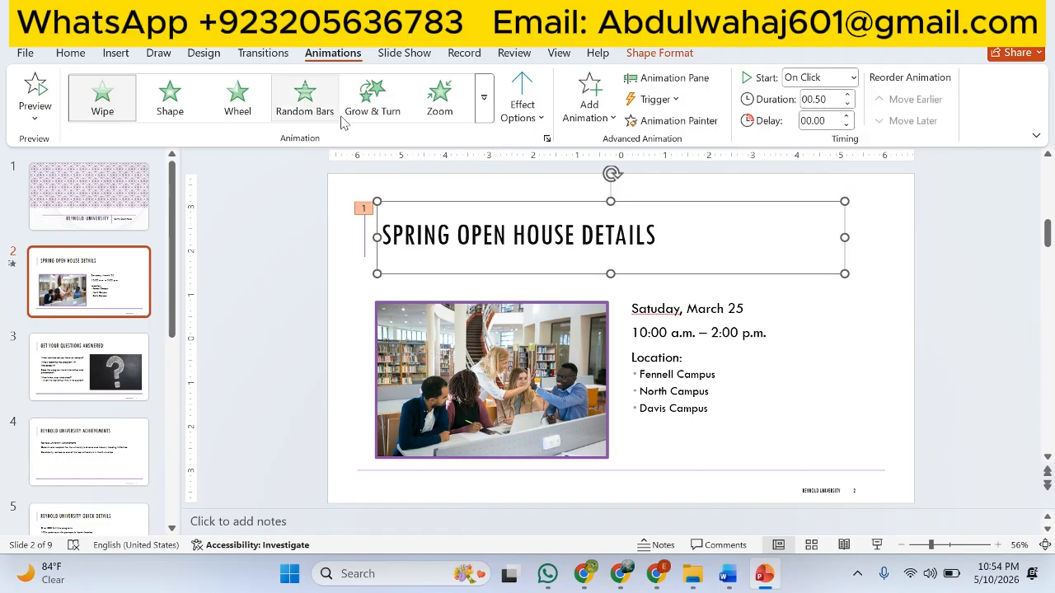
{"action": "left_click", "coordinate": [492, 105]}
{"action": "left_click", "coordinate": [105, 124]}
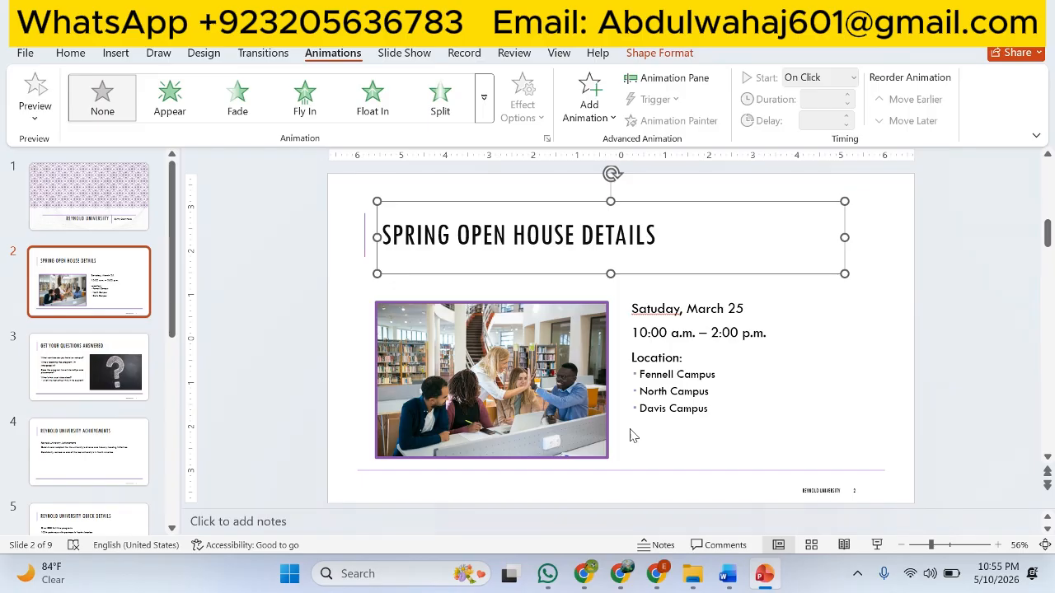
Step: Switch to Word, highlight instructions 6 and 6a in green, and select instruction 6b about the Float In animation
{"action": "key", "text": "alt+Tab"}
{"action": "left_click_drag", "start_coordinate": [582, 278], "coordinate": [259, 231]}
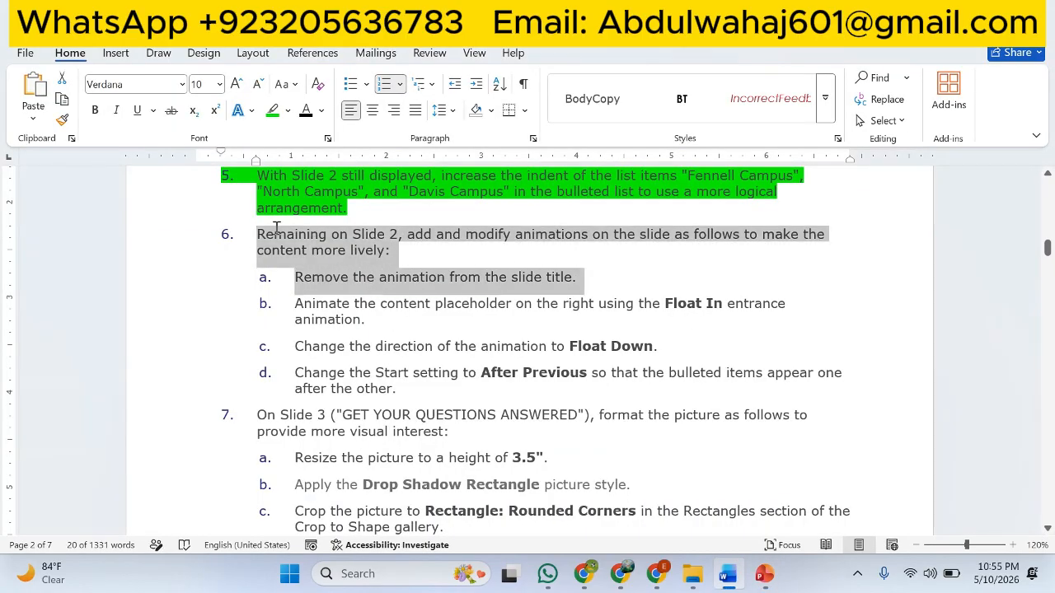
{"action": "left_click", "coordinate": [343, 199]}
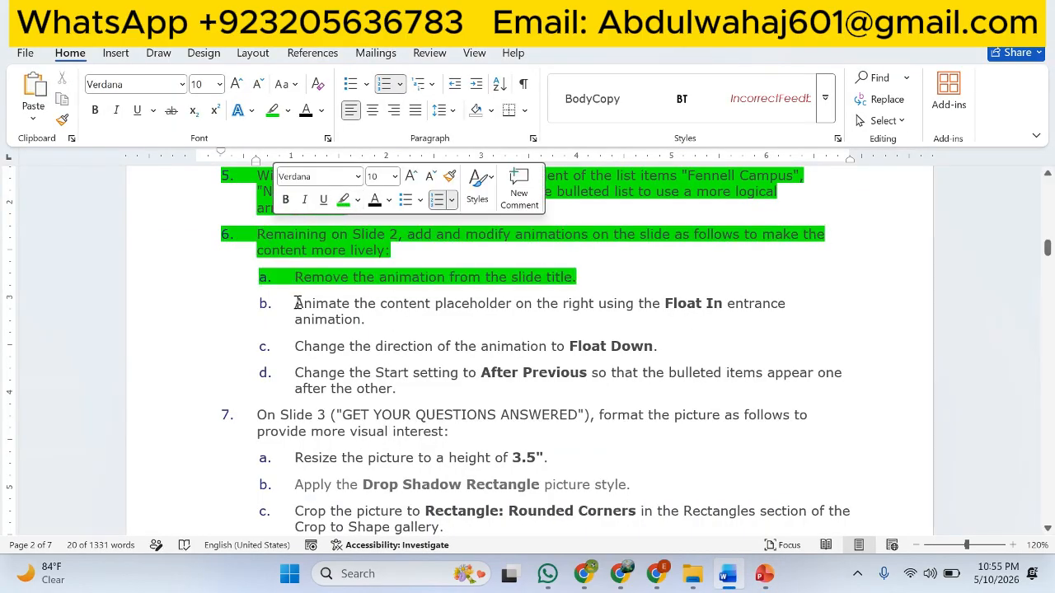
{"action": "left_click_drag", "start_coordinate": [296, 304], "coordinate": [380, 323]}
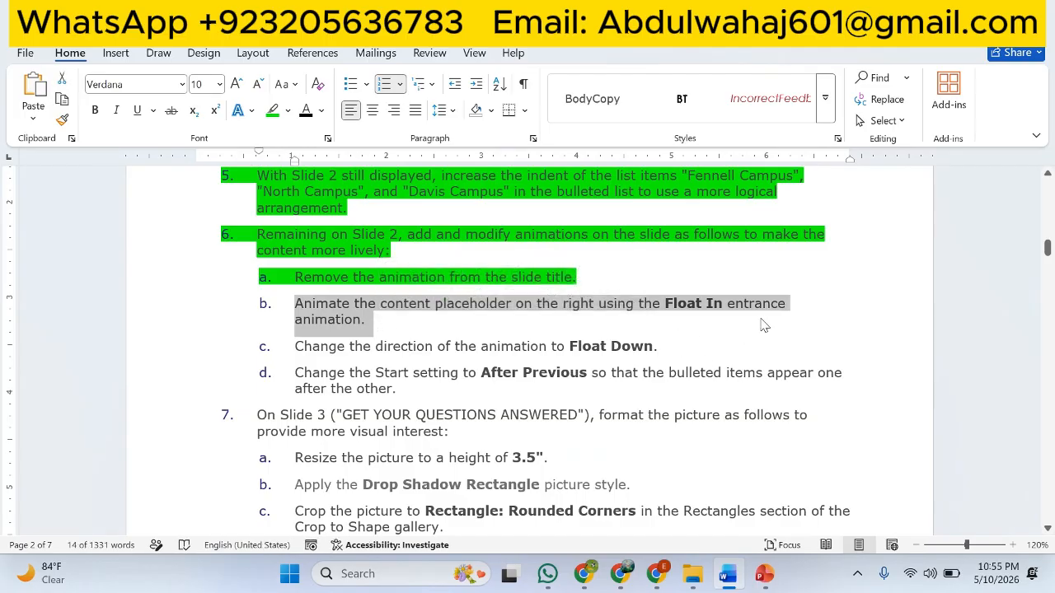
Step: Switch to PowerPoint and apply the Float In entrance animation to the content placeholder with the date and campus list on slide 2
{"action": "key", "text": "alt+Tab"}
{"action": "left_click", "coordinate": [727, 371]}
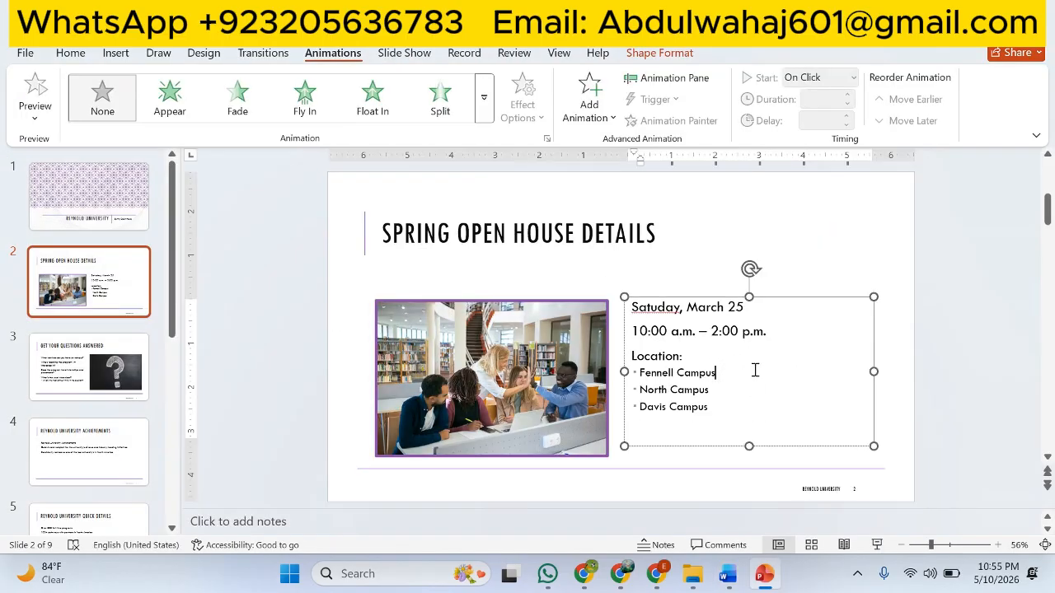
{"action": "left_click", "coordinate": [877, 346]}
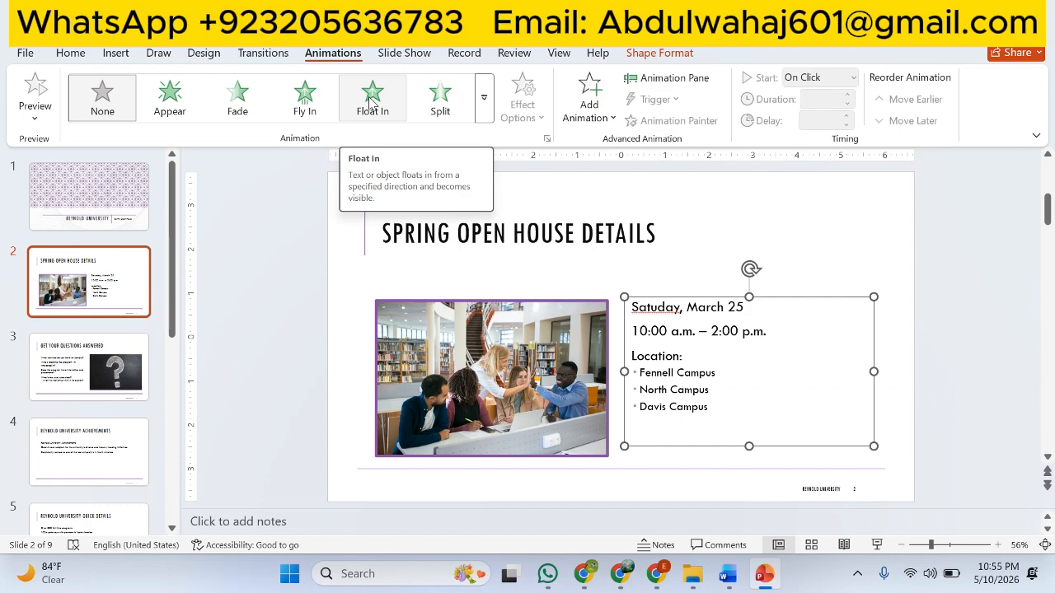
{"action": "left_click", "coordinate": [371, 100]}
Step: Check instruction 6c in Word, and set the content placeholder's animation direction to Float Down in PowerPoint
{"action": "key", "text": "alt+Tab"}
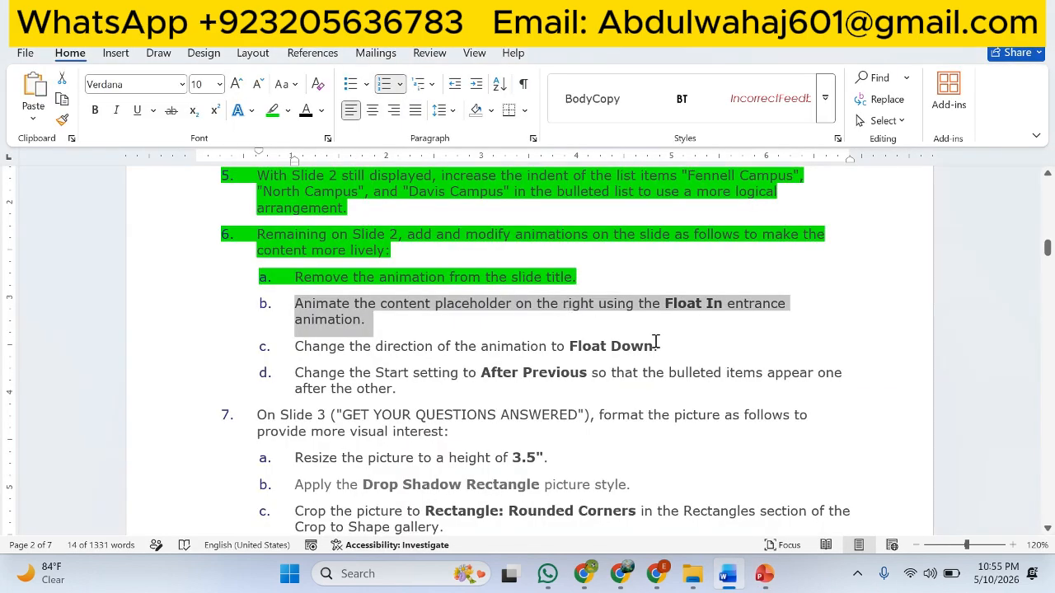
{"action": "key", "text": "alt+Tab"}
{"action": "key", "text": "alt+Tab"}
{"action": "left_click", "coordinate": [613, 294]}
{"action": "key", "text": "alt+Tab"}
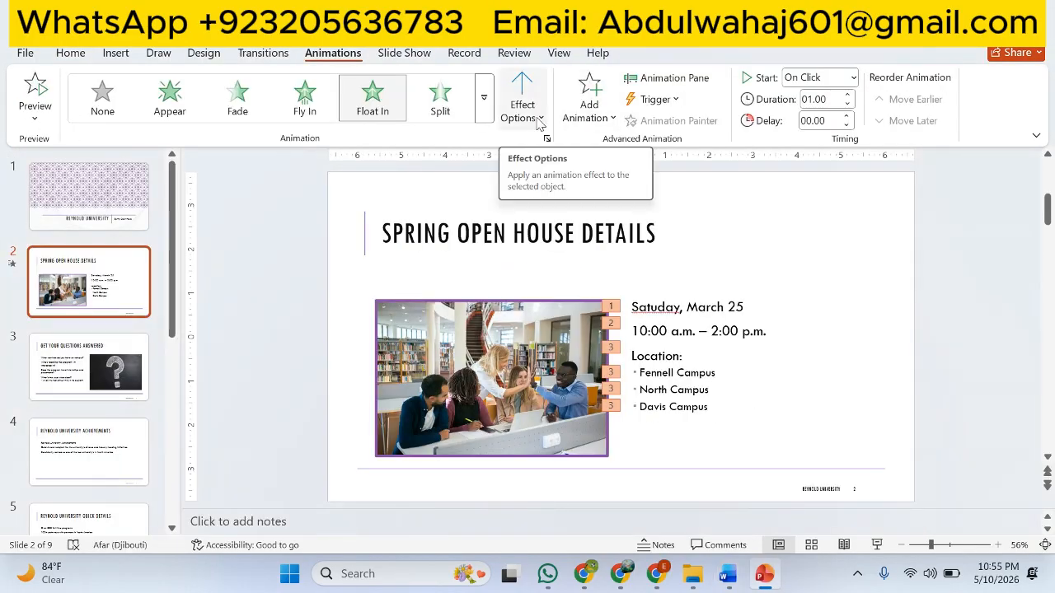
{"action": "left_click", "coordinate": [539, 122]}
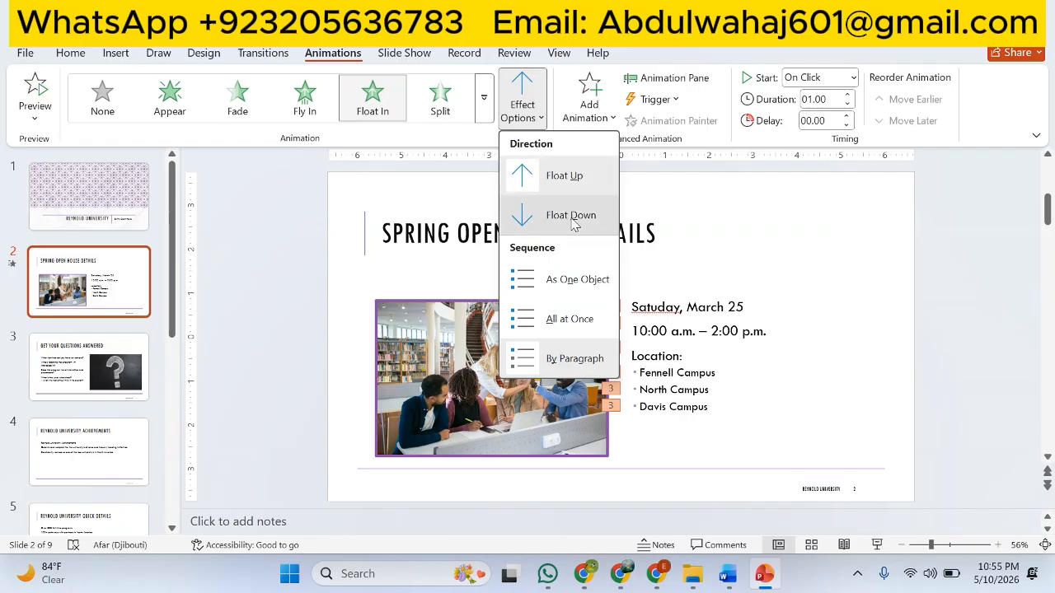
{"action": "left_click", "coordinate": [573, 221]}
Step: Switch to Word, highlight instructions 6b and 6c in green, and select instruction 6d about the Start setting
{"action": "key", "text": "alt+Tab"}
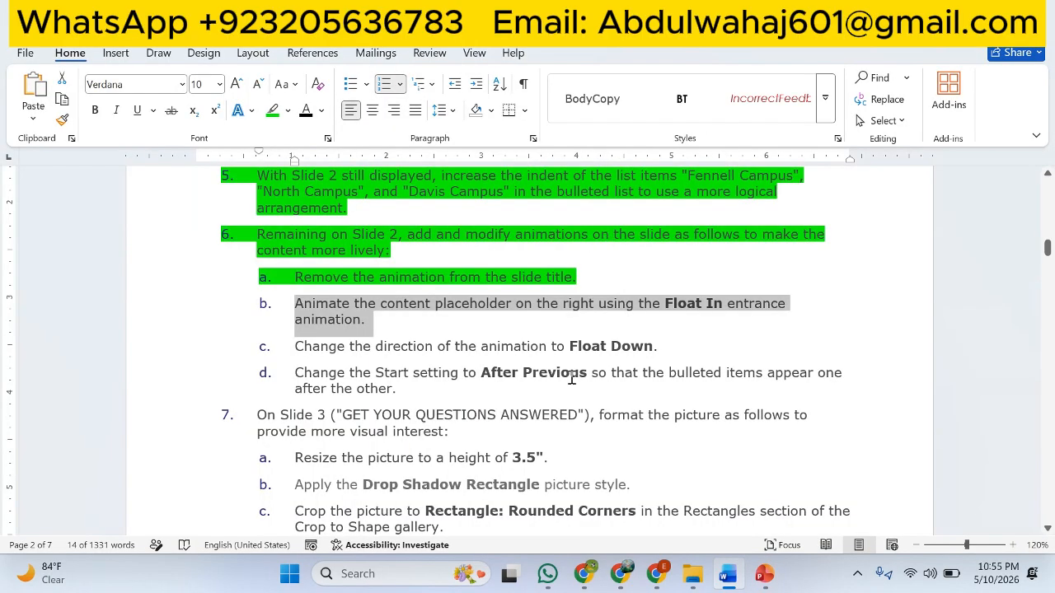
{"action": "left_click", "coordinate": [651, 346], "text": "shift"}
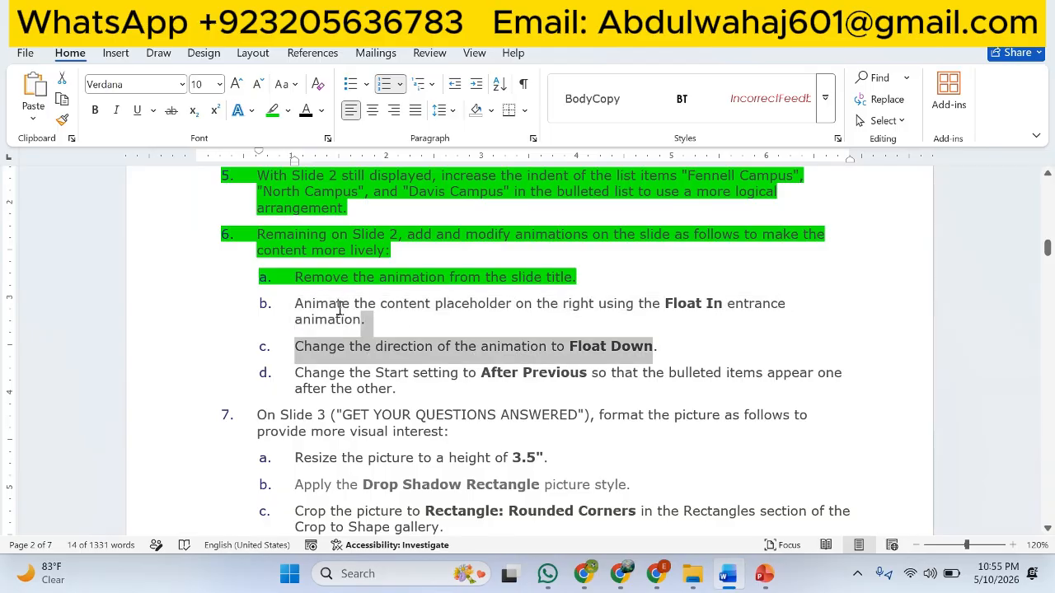
{"action": "left_click", "coordinate": [389, 272]}
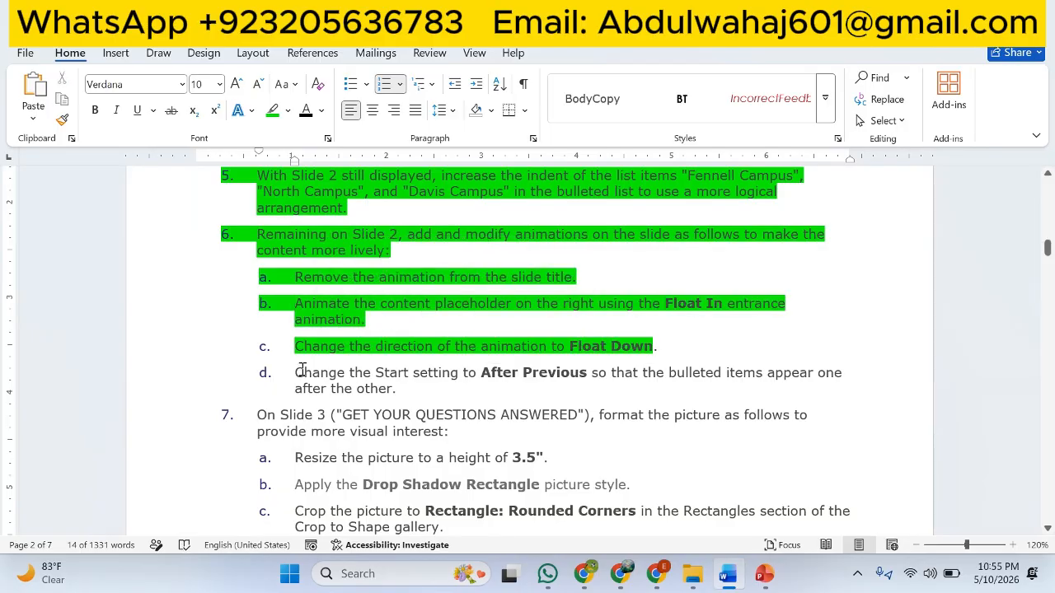
{"action": "left_click_drag", "start_coordinate": [298, 371], "coordinate": [518, 382]}
Step: Switch to PowerPoint and set the content placeholder's animation to start After Previous
{"action": "key", "text": "alt+Tab"}
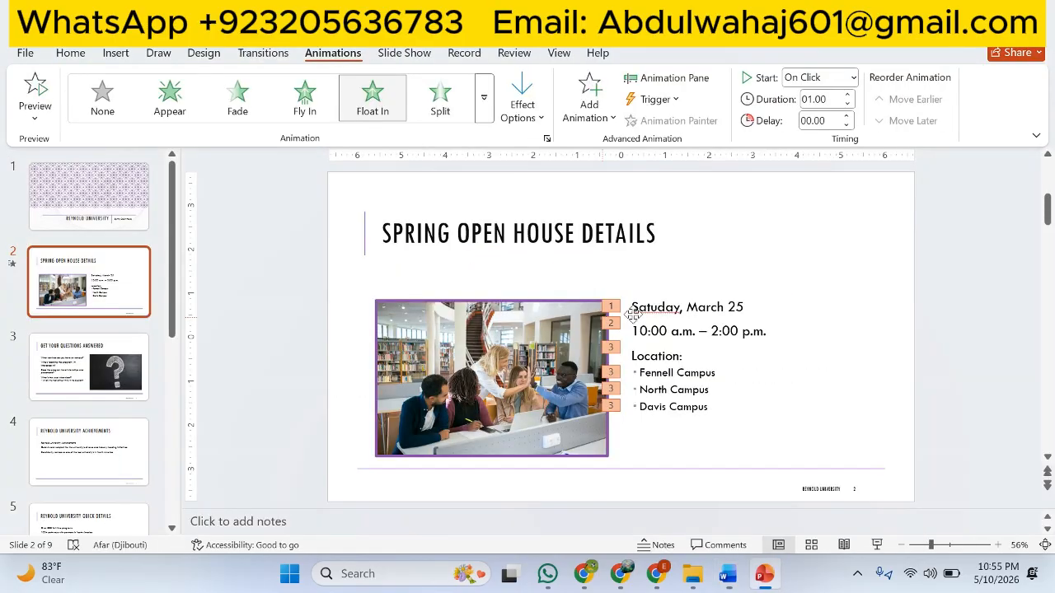
{"action": "left_click", "coordinate": [854, 77]}
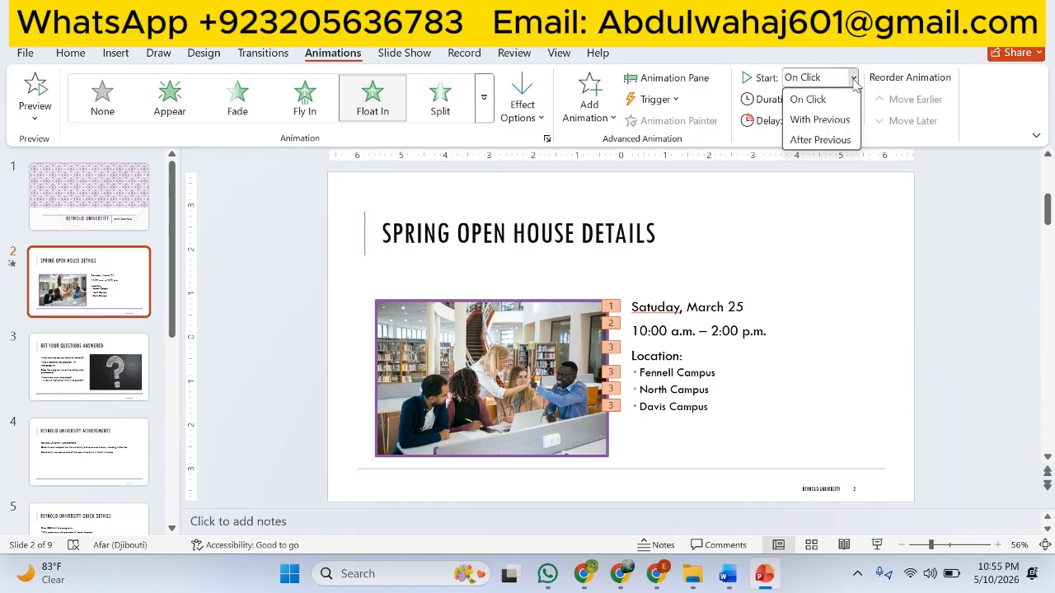
{"action": "left_click", "coordinate": [820, 140]}
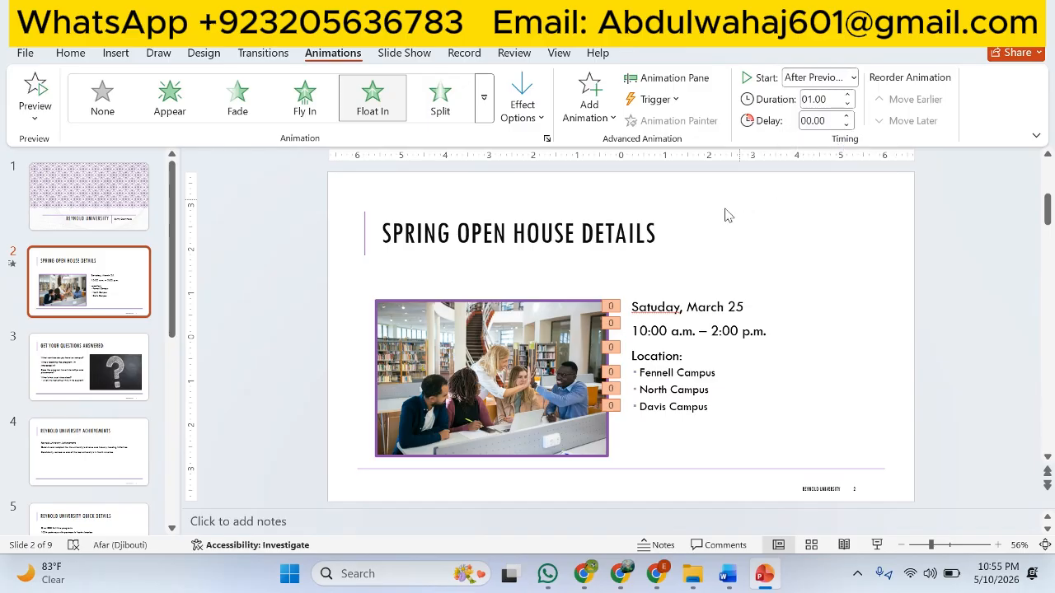
Step: Switch to Word and highlight instruction 6d in green
{"action": "left_click", "coordinate": [728, 574]}
{"action": "triple_click", "coordinate": [482, 373]}
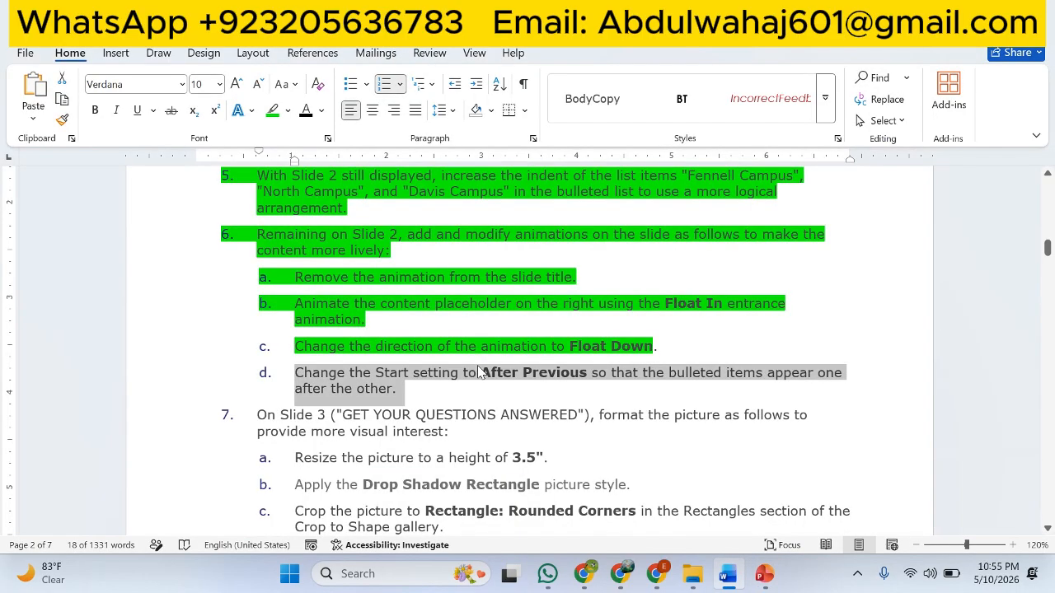
{"action": "left_click", "coordinate": [272, 110]}
Step: Review instruction 7 in Word about formatting the picture, and display slide 3 "Get Your Questions Answered" in PowerPoint
{"action": "scroll", "coordinate": [407, 196], "scroll_direction": "down", "scroll_amount": 3}
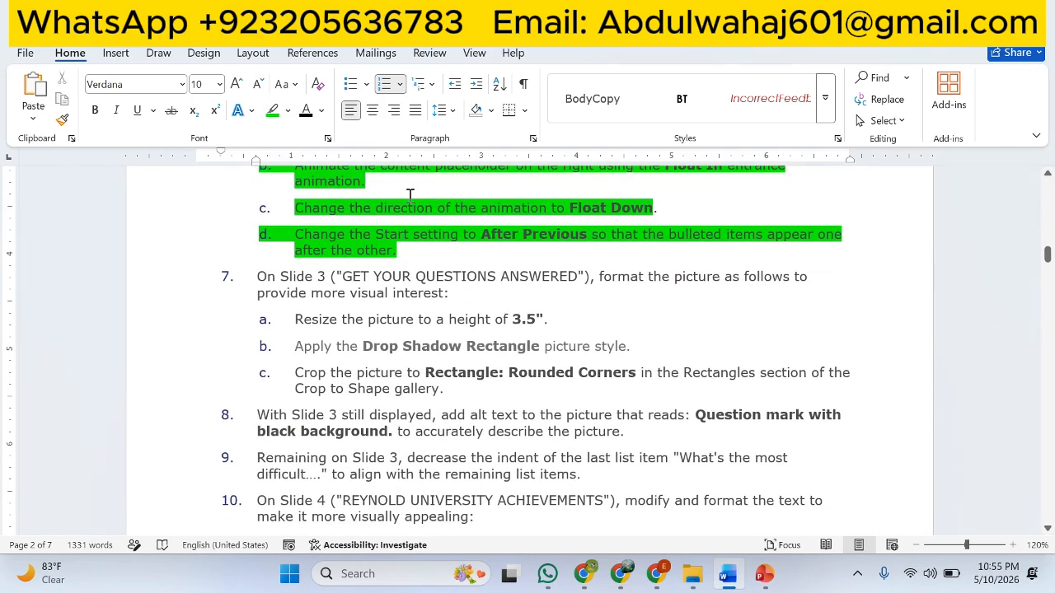
{"action": "scroll", "coordinate": [410, 195], "scroll_direction": "down", "scroll_amount": 1}
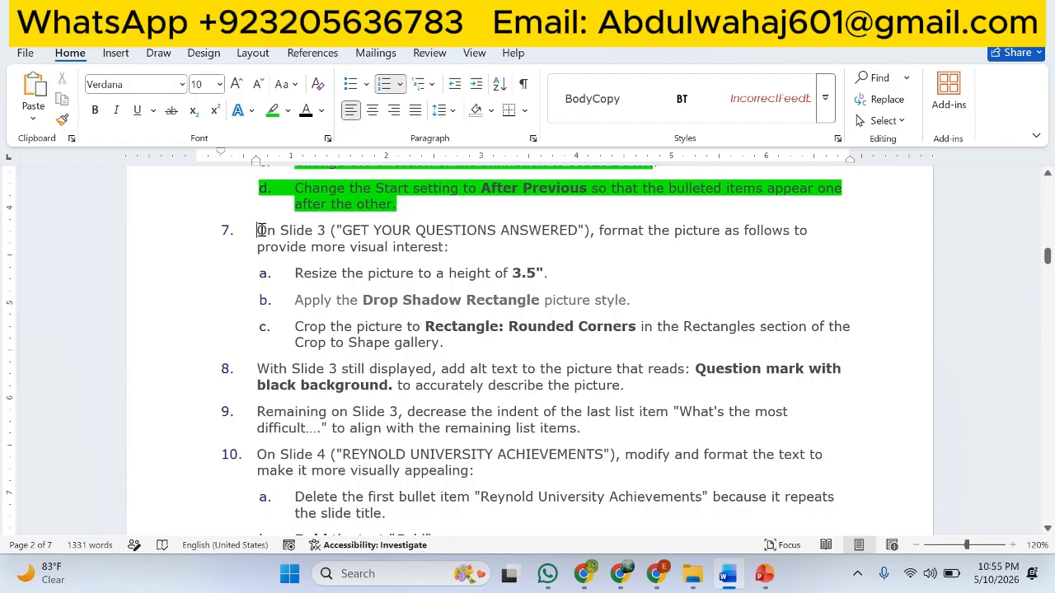
{"action": "left_click_drag", "start_coordinate": [257, 230], "coordinate": [333, 230]}
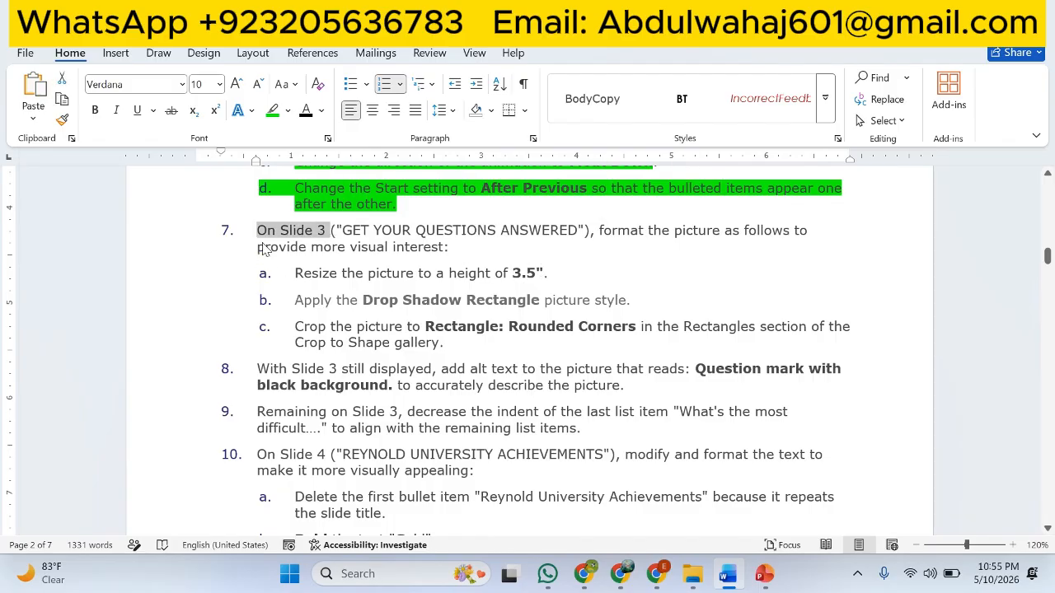
{"action": "key", "text": "alt+Tab"}
{"action": "left_click", "coordinate": [103, 362]}
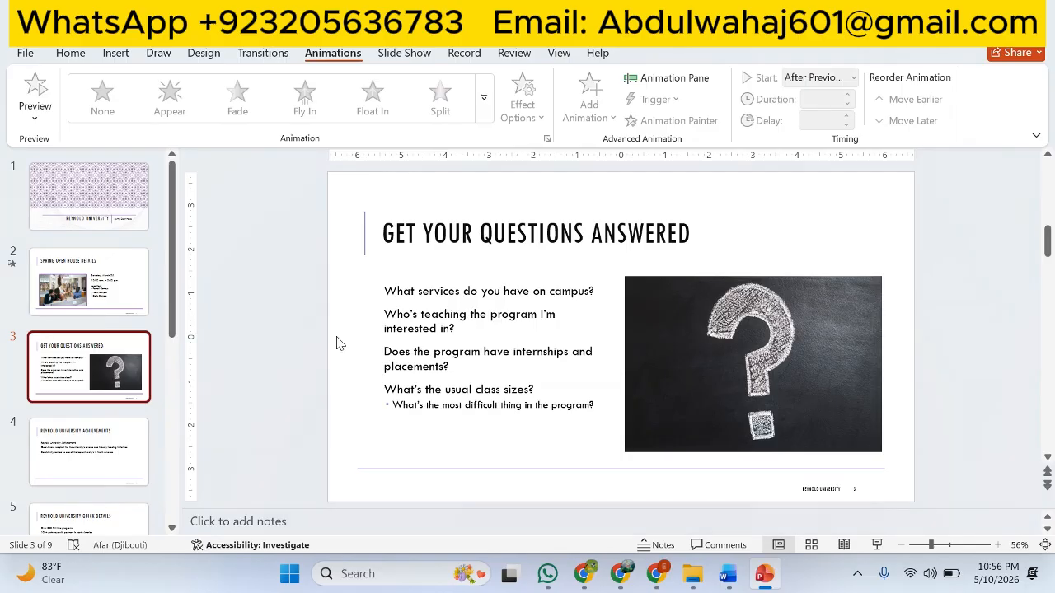
{"action": "key", "text": "alt+Tab"}
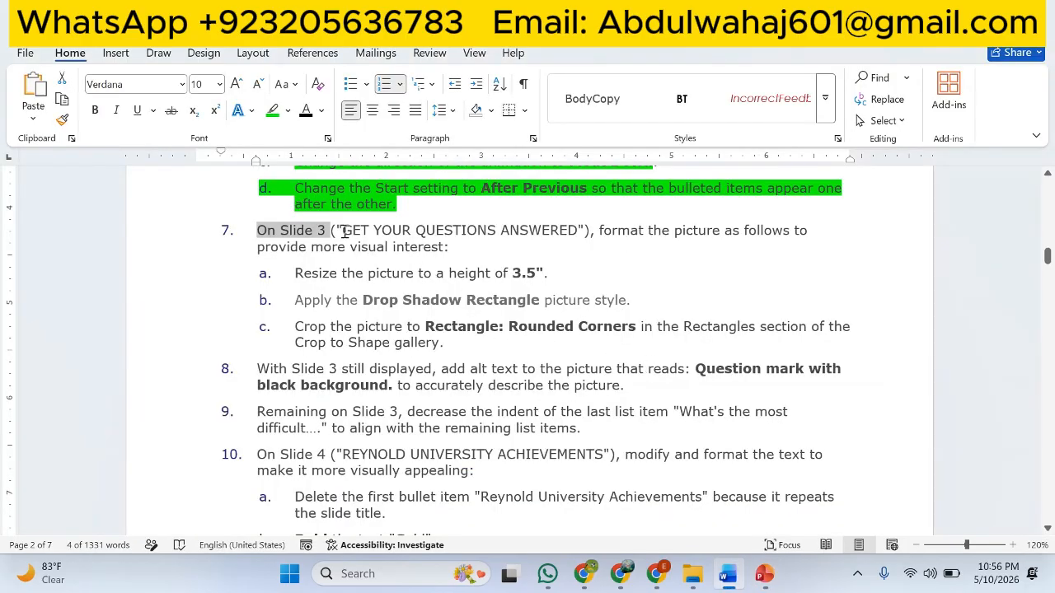
{"action": "left_click_drag", "start_coordinate": [343, 230], "coordinate": [653, 248]}
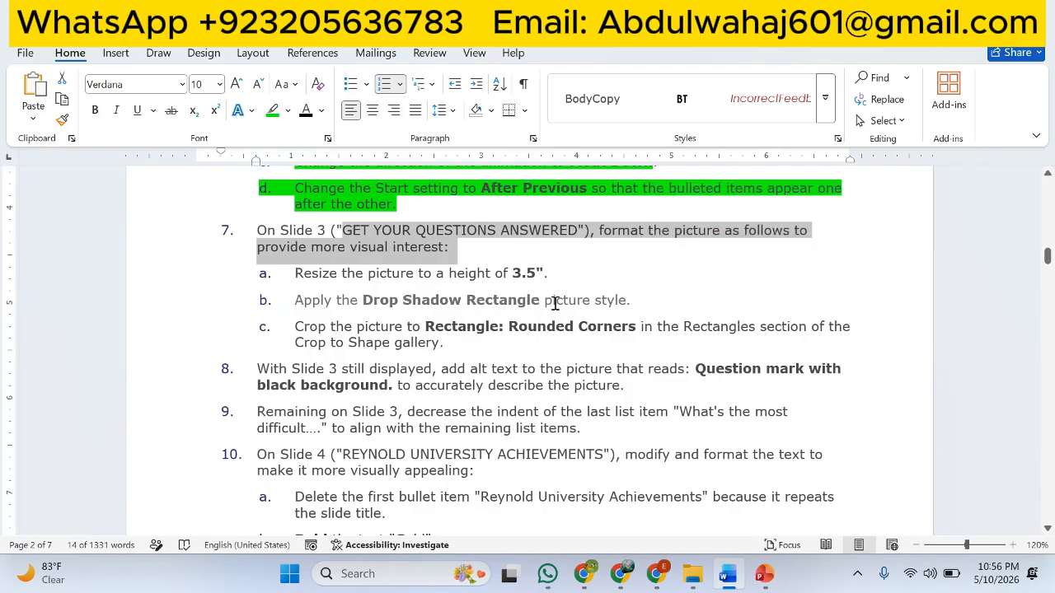
{"action": "key", "text": "alt+Tab"}
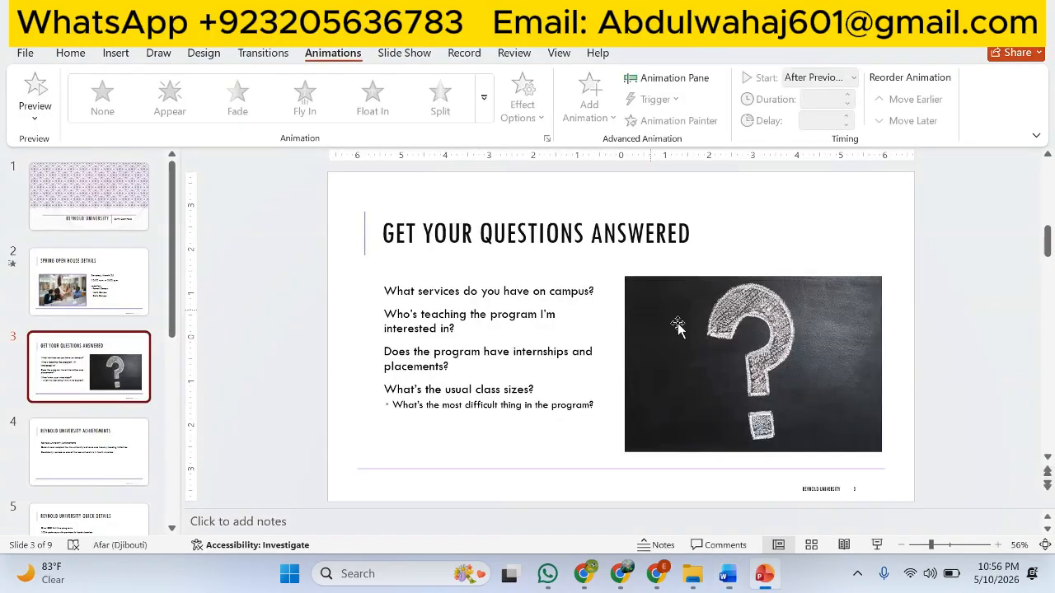
Step: Set the height of the question mark picture on slide 3 to 3.5", checking the size against the Word instructions
{"action": "left_click", "coordinate": [694, 363]}
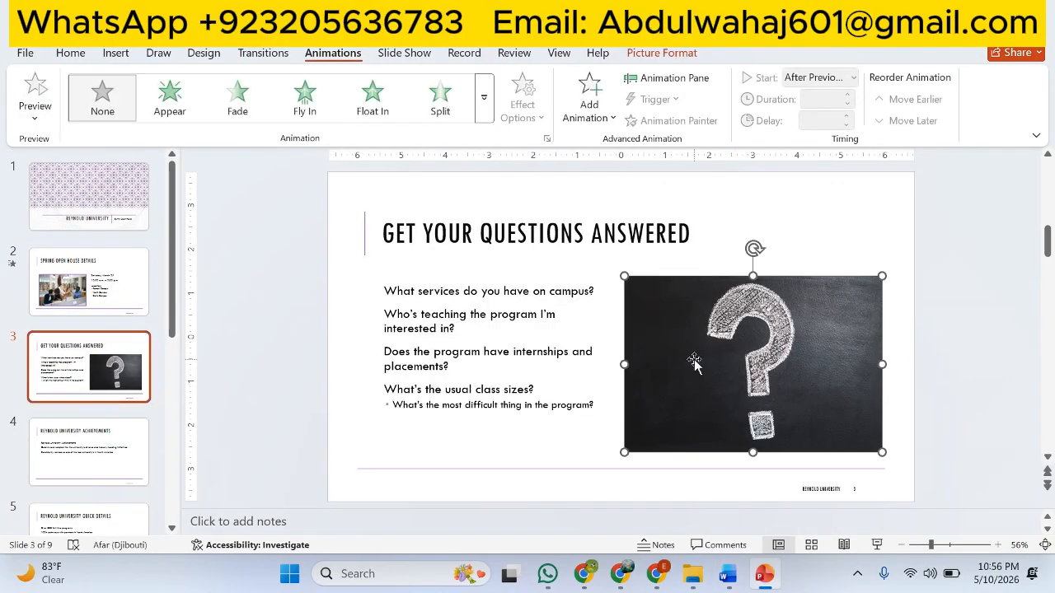
{"action": "left_click", "coordinate": [680, 56]}
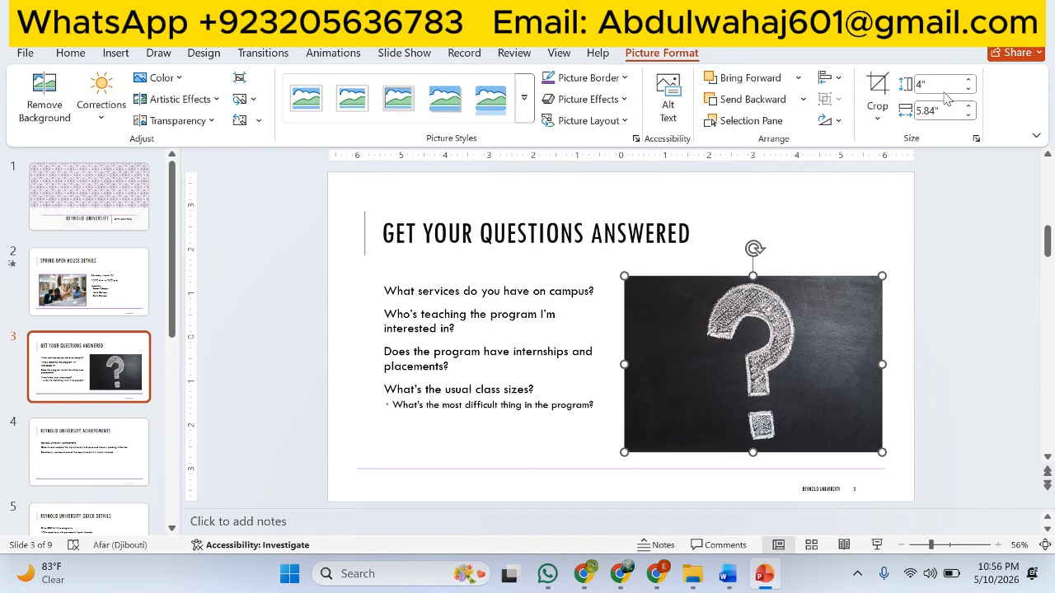
{"action": "key", "text": "alt+Tab"}
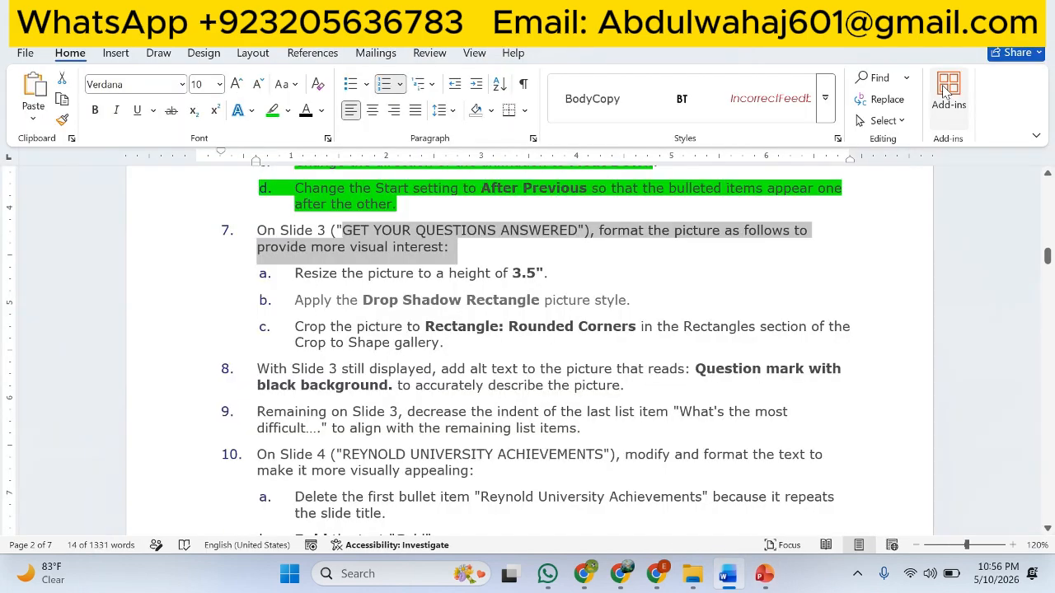
{"action": "key", "text": "alt+Tab"}
{"action": "left_click", "coordinate": [944, 85]}
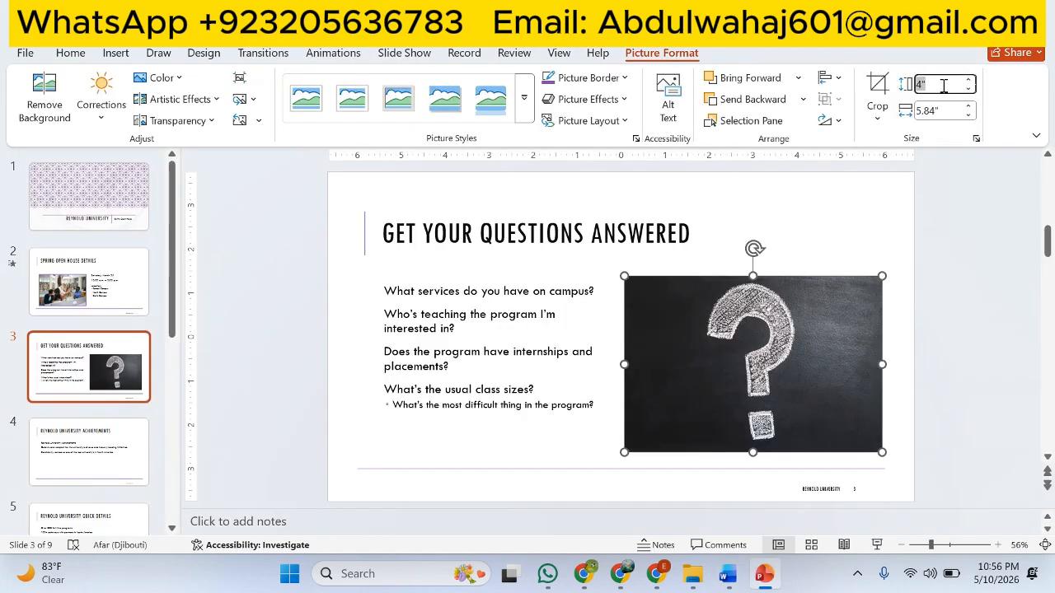
{"action": "type", "text": "3.5"}
{"action": "key", "text": "Return"}
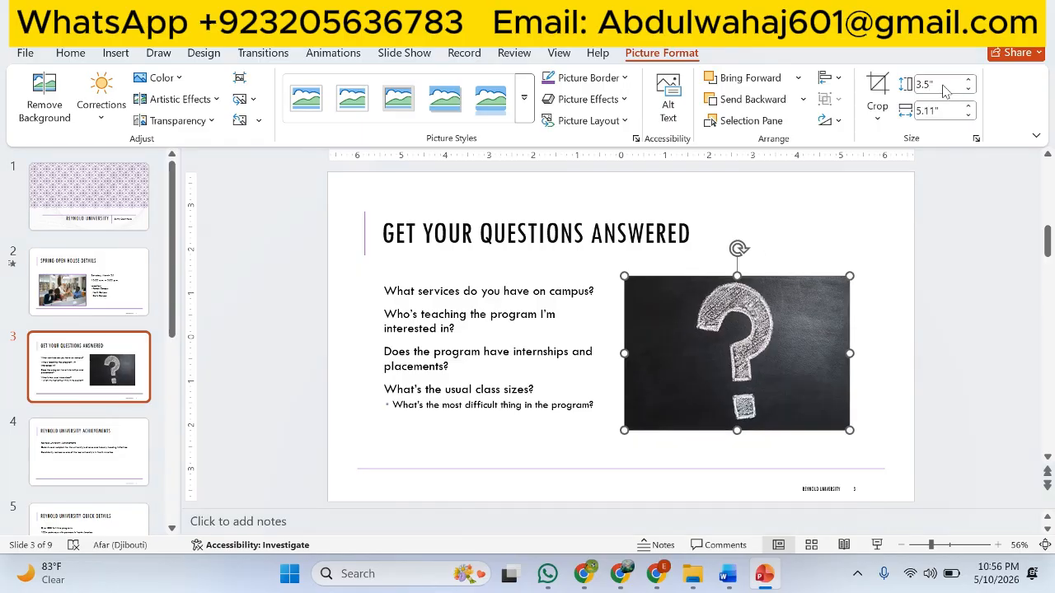
Step: Switch to Word, highlight instructions 7 and 7a in green, and read instruction 7b about the picture style
{"action": "key", "text": "alt+Tab"}
{"action": "left_click_drag", "start_coordinate": [544, 278], "coordinate": [267, 229]}
{"action": "left_click", "coordinate": [338, 198]}
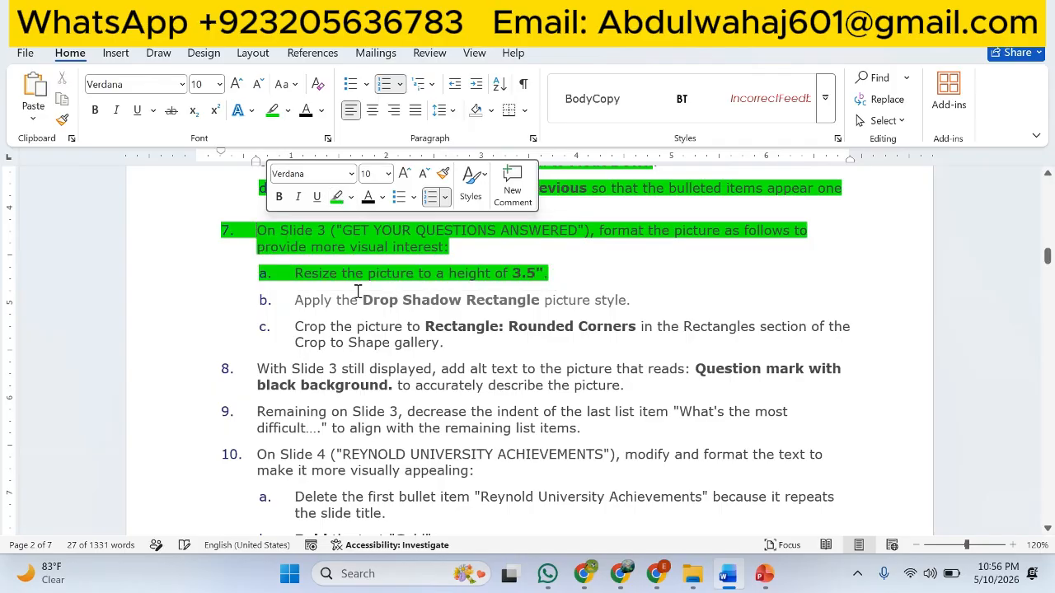
{"action": "left_click_drag", "start_coordinate": [292, 298], "coordinate": [485, 302]}
{"action": "left_click", "coordinate": [484, 301]}
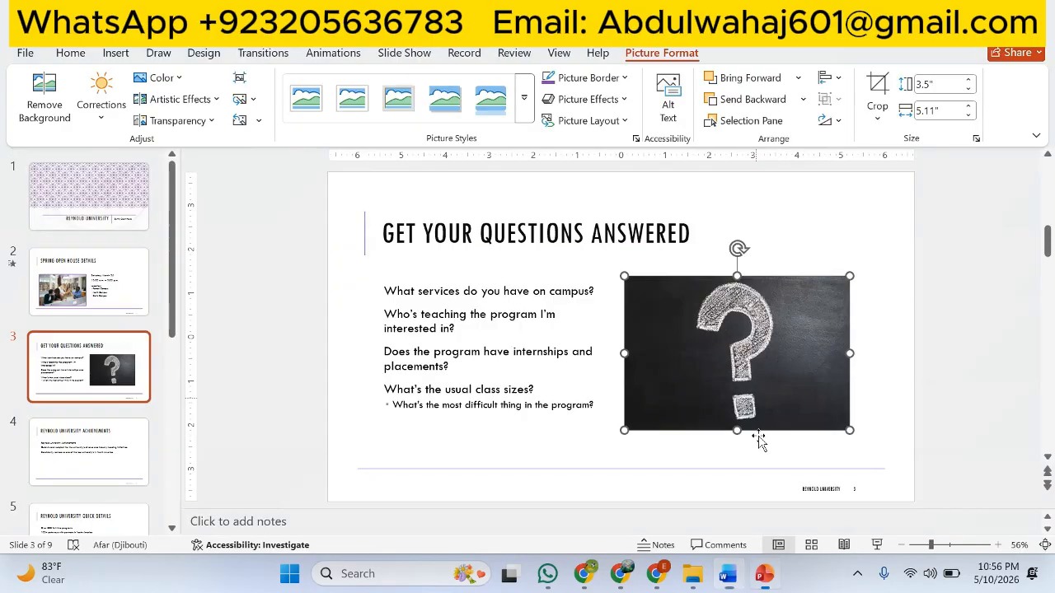
Step: Switch to PowerPoint and apply the Drop Shadow Rectangle picture style to the question mark picture
{"action": "key", "text": "alt+Tab"}
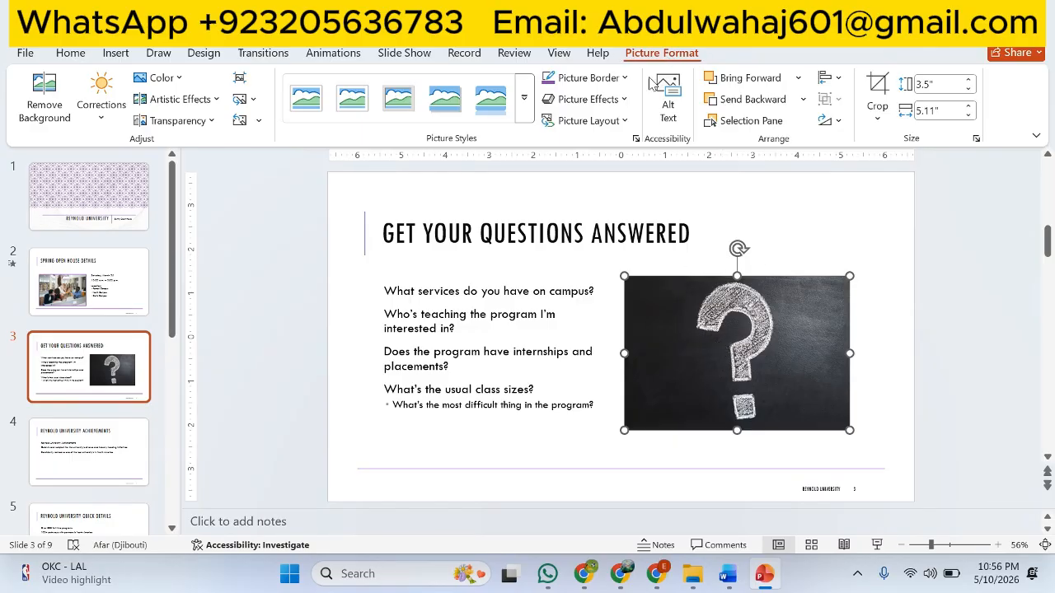
{"action": "left_click", "coordinate": [522, 115]}
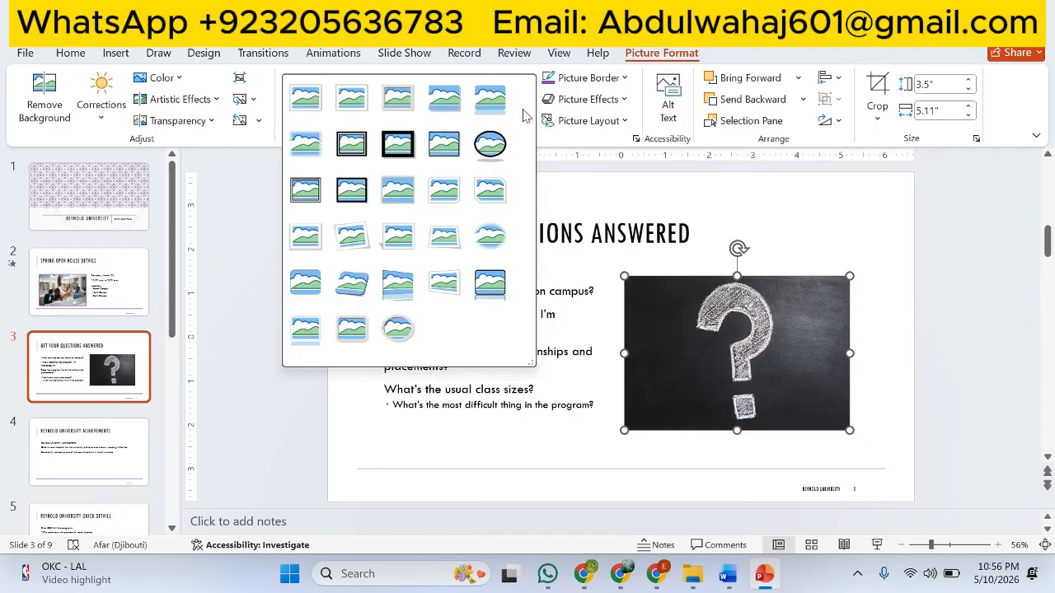
{"action": "key", "text": "Escape"}
{"action": "key", "text": "alt+Tab"}
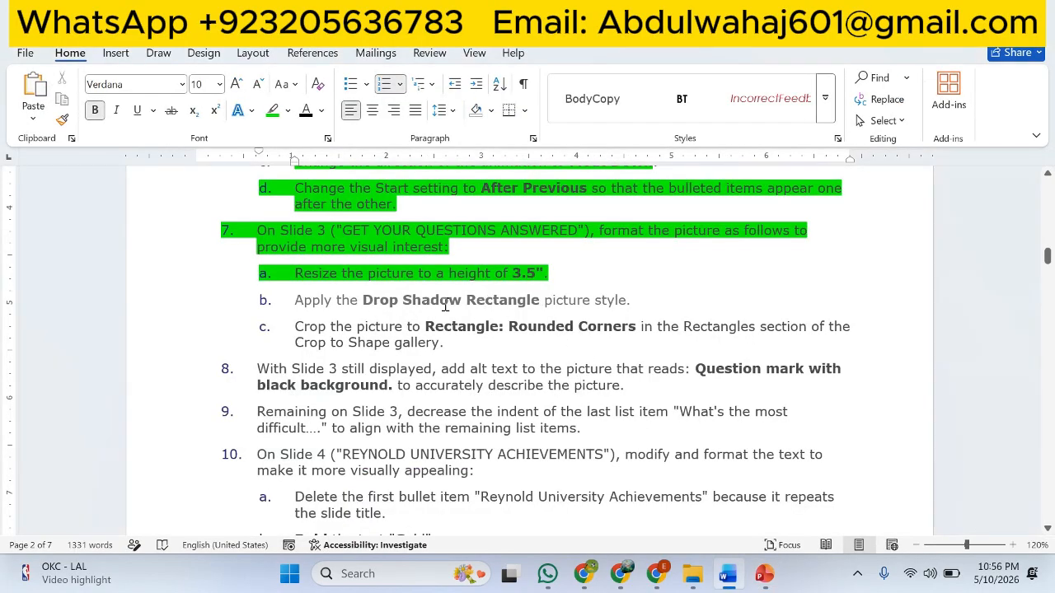
{"action": "key", "text": "alt+Tab"}
{"action": "left_click", "coordinate": [522, 115]}
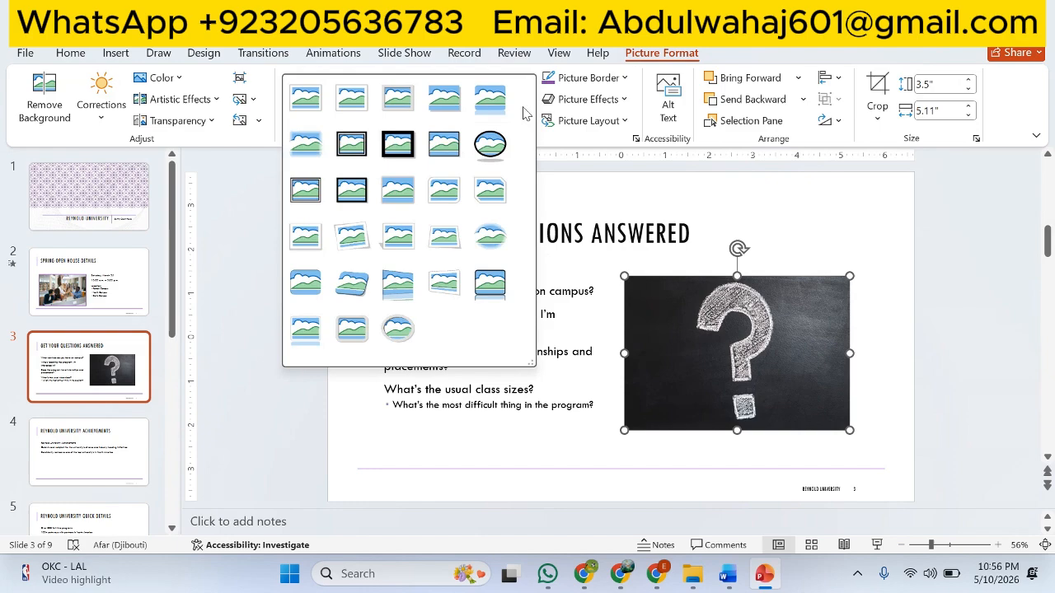
{"action": "left_click", "coordinate": [448, 108]}
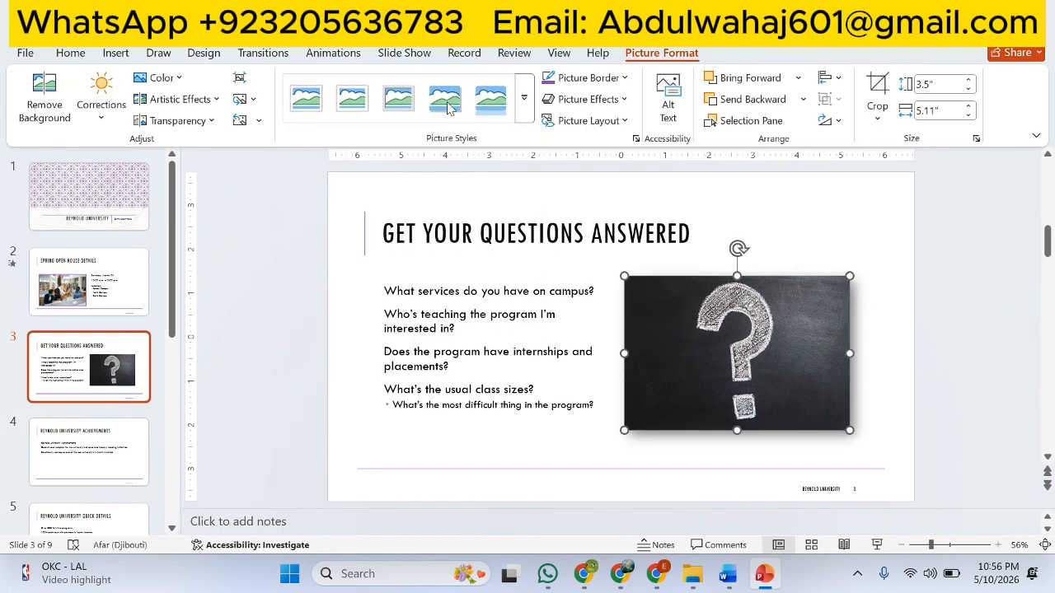
Step: Switch to Word, highlight instruction 7b in green, and select instruction 7c about cropping the picture
{"action": "key", "text": "alt+Tab"}
{"action": "left_click_drag", "start_coordinate": [631, 300], "coordinate": [295, 300]}
{"action": "left_click", "coordinate": [374, 266]}
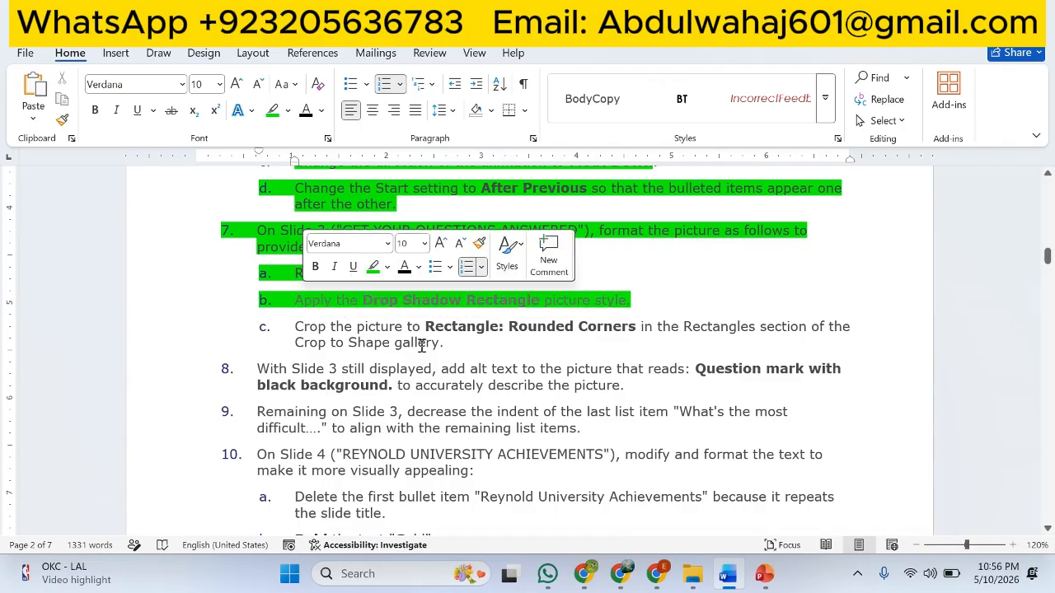
{"action": "left_click_drag", "start_coordinate": [295, 326], "coordinate": [704, 351]}
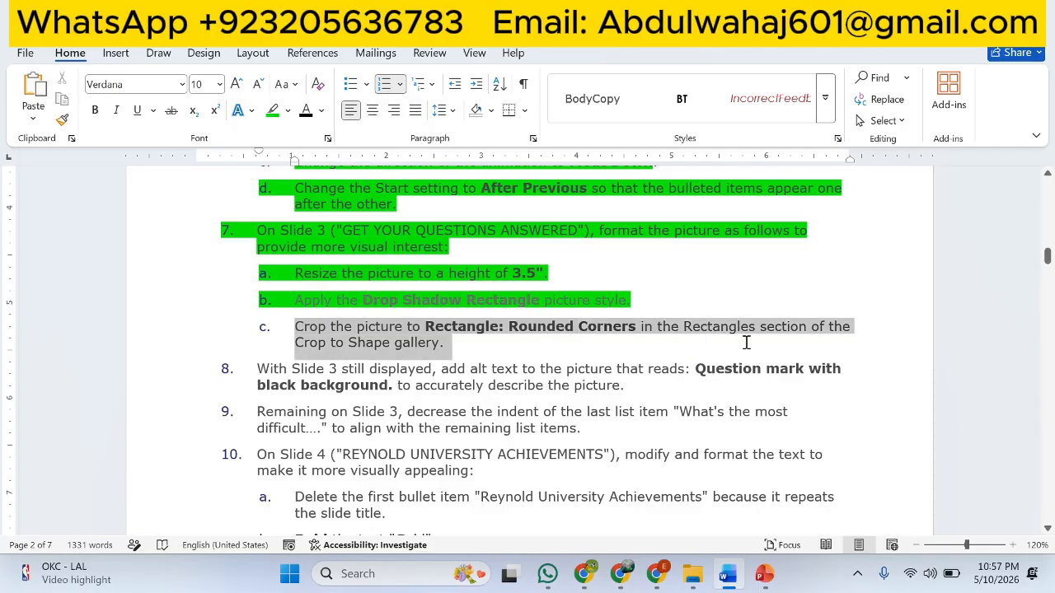
Step: Switch to PowerPoint and crop the question mark picture to the Rectangle: Rounded Corners shape
{"action": "key", "text": "alt+Tab"}
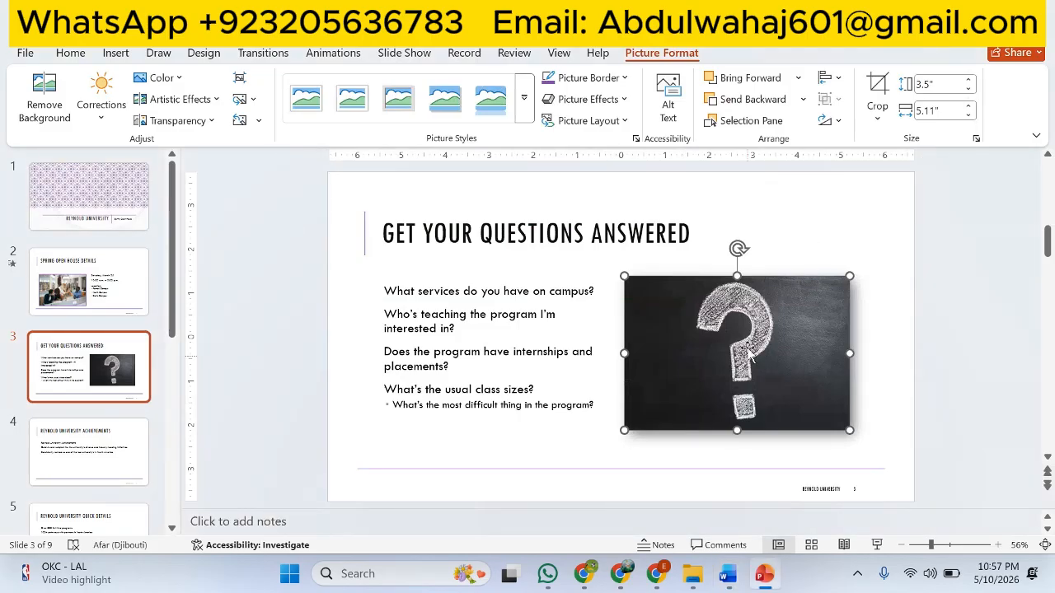
{"action": "left_click", "coordinate": [877, 111]}
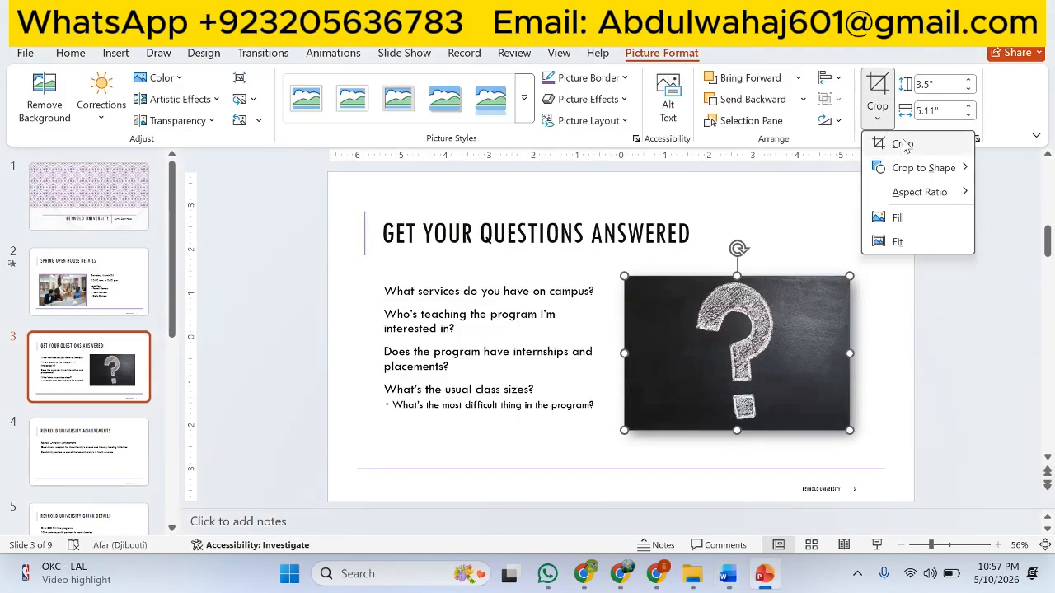
{"action": "mouse_move", "coordinate": [917, 167]}
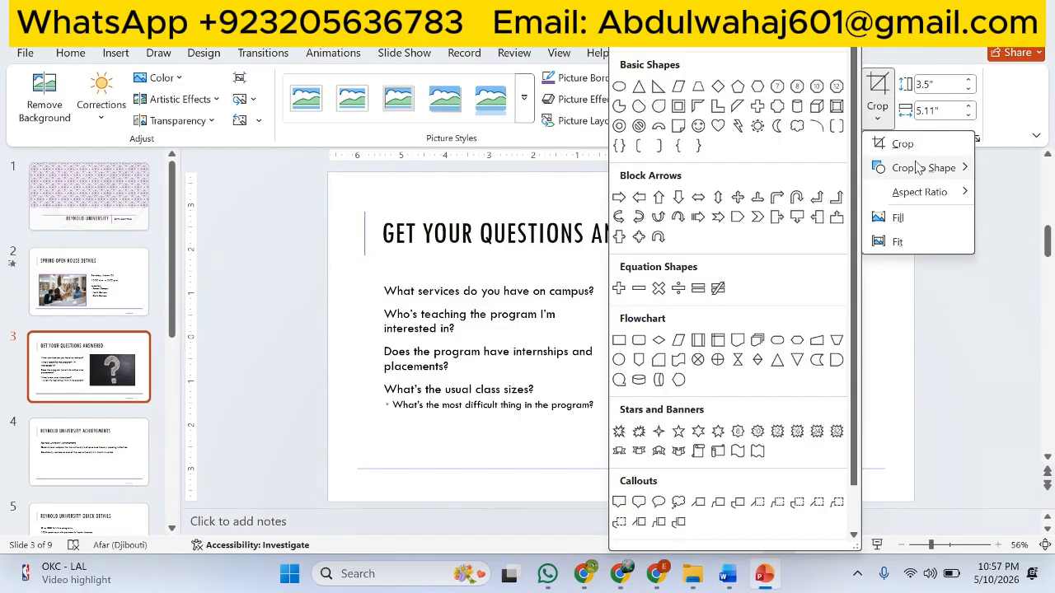
{"action": "left_click", "coordinate": [641, 48]}
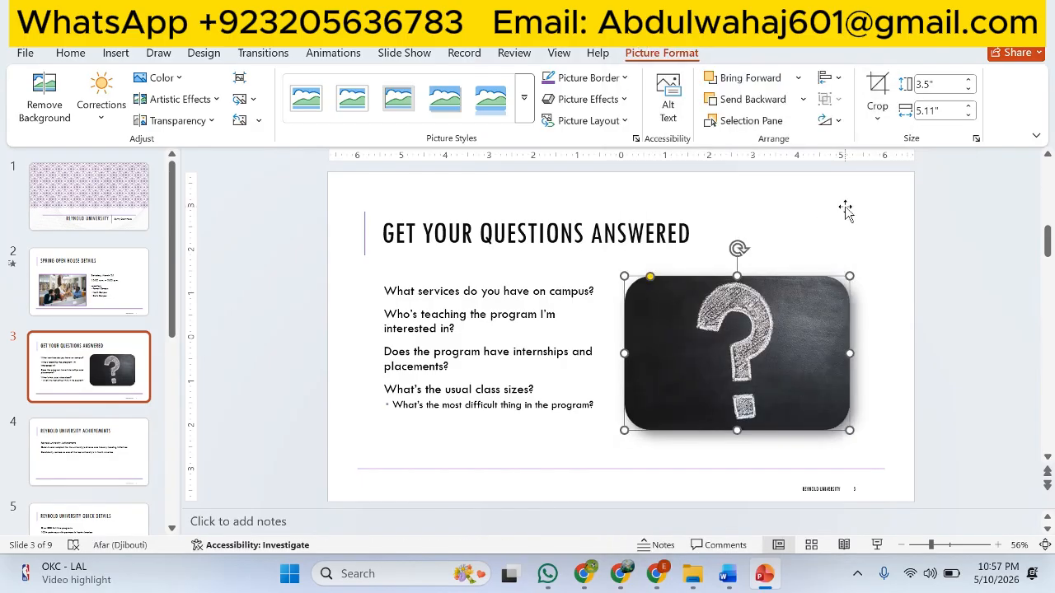
{"action": "left_click", "coordinate": [853, 238]}
Step: Switch to Word and highlight instruction 7c in green
{"action": "key", "text": "alt+Tab"}
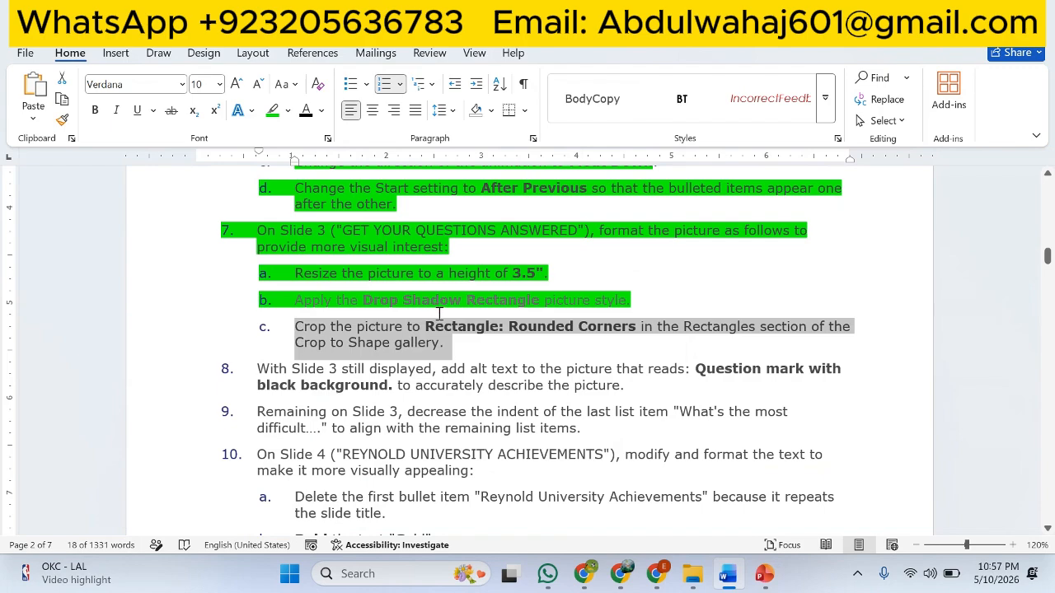
{"action": "key", "text": "ctrl+alt+h"}
{"action": "key", "text": "Right"}
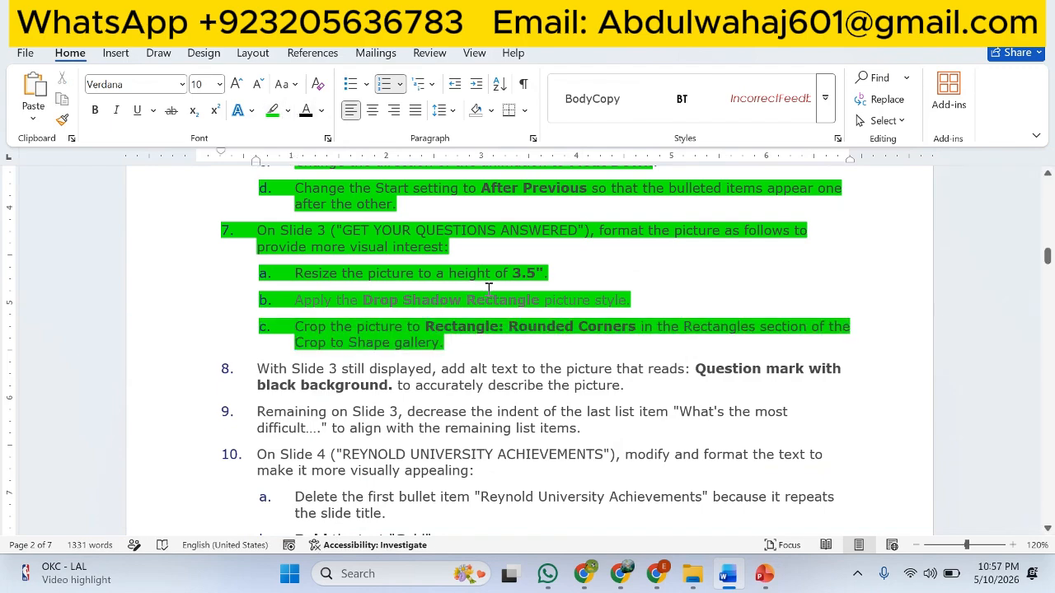
Step: Copy the alt text "Question mark with black background." from instruction 8
{"action": "scroll", "coordinate": [489, 288], "scroll_direction": "down", "scroll_amount": 1}
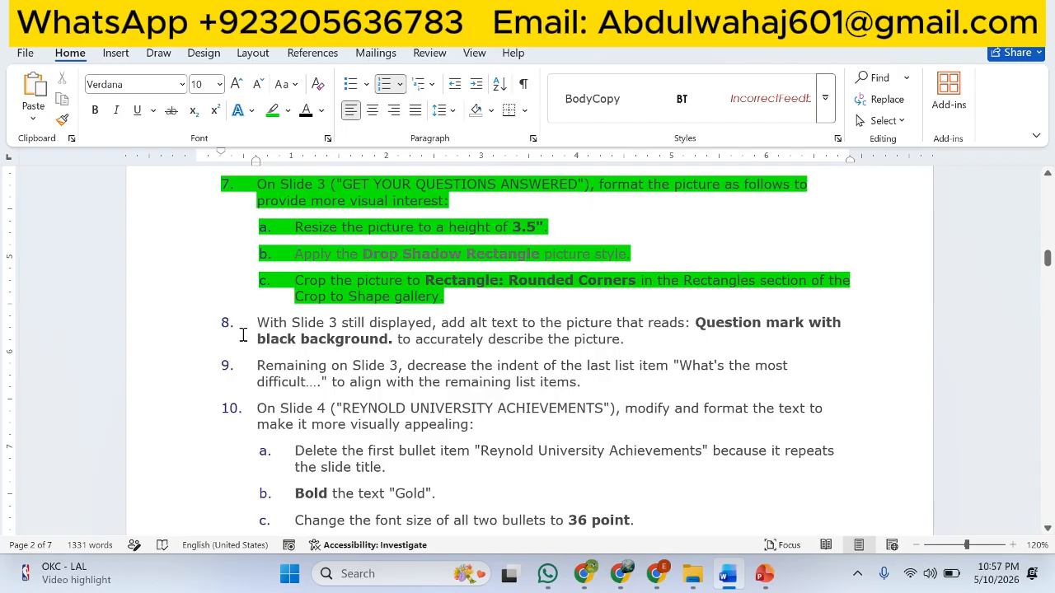
{"action": "left_click_drag", "start_coordinate": [280, 319], "coordinate": [690, 346]}
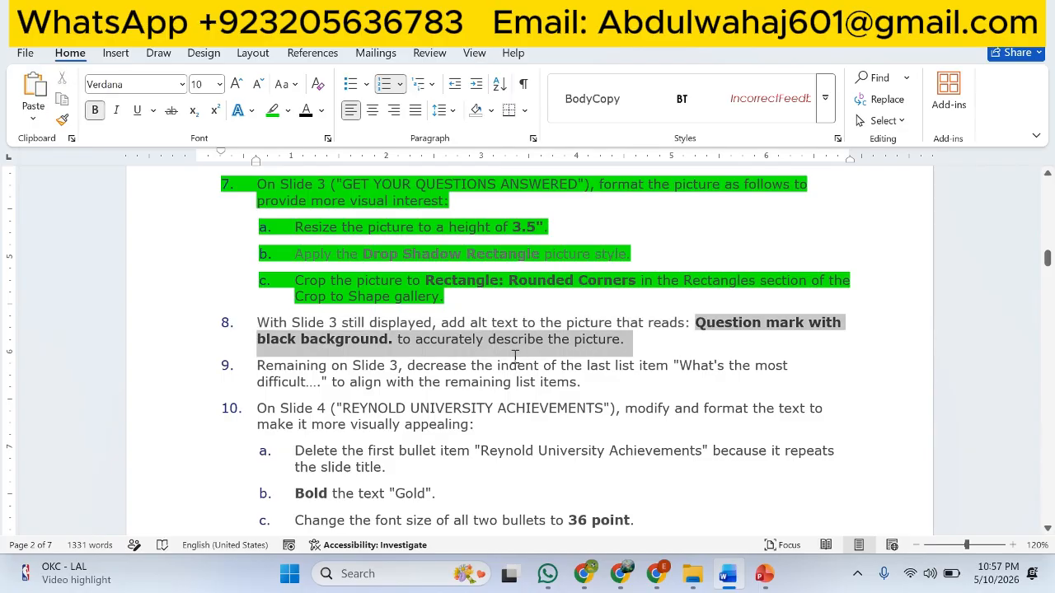
{"action": "left_click_drag", "start_coordinate": [515, 357], "coordinate": [396, 346]}
{"action": "key", "text": "ctrl+c"}
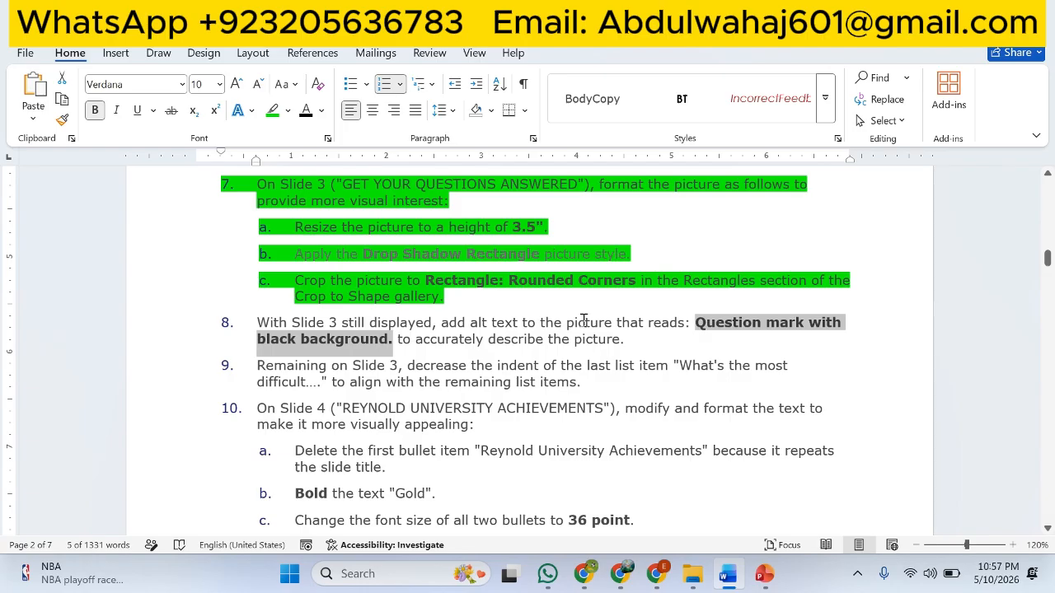
Step: Switch to PowerPoint and replace the question mark picture's alt text with "Question mark with black background."
{"action": "key", "text": "alt+Tab"}
{"action": "right_click", "coordinate": [736, 363]}
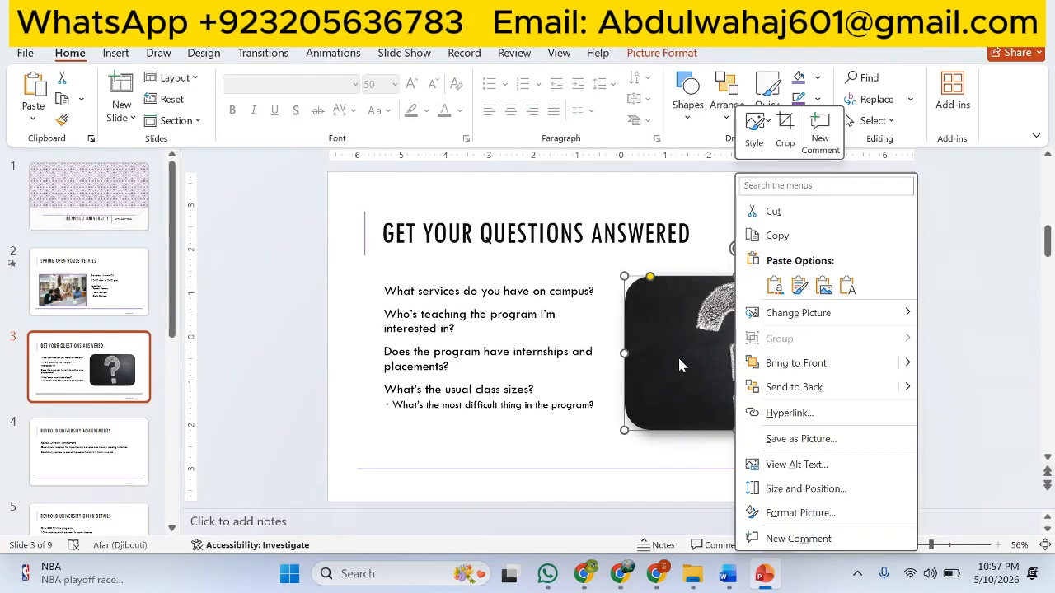
{"action": "left_click", "coordinate": [556, 441]}
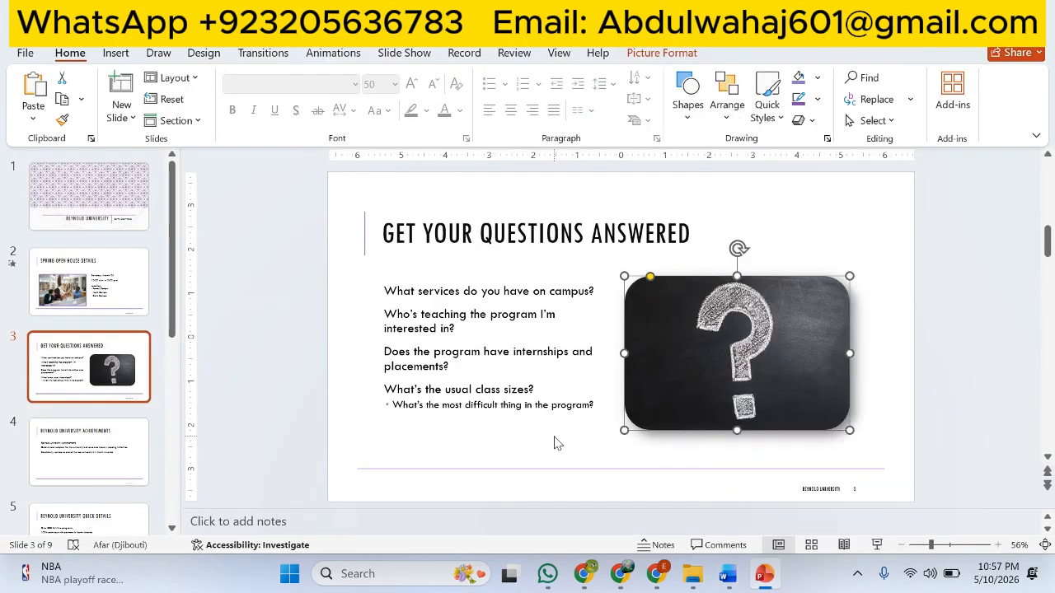
{"action": "right_click", "coordinate": [660, 393]}
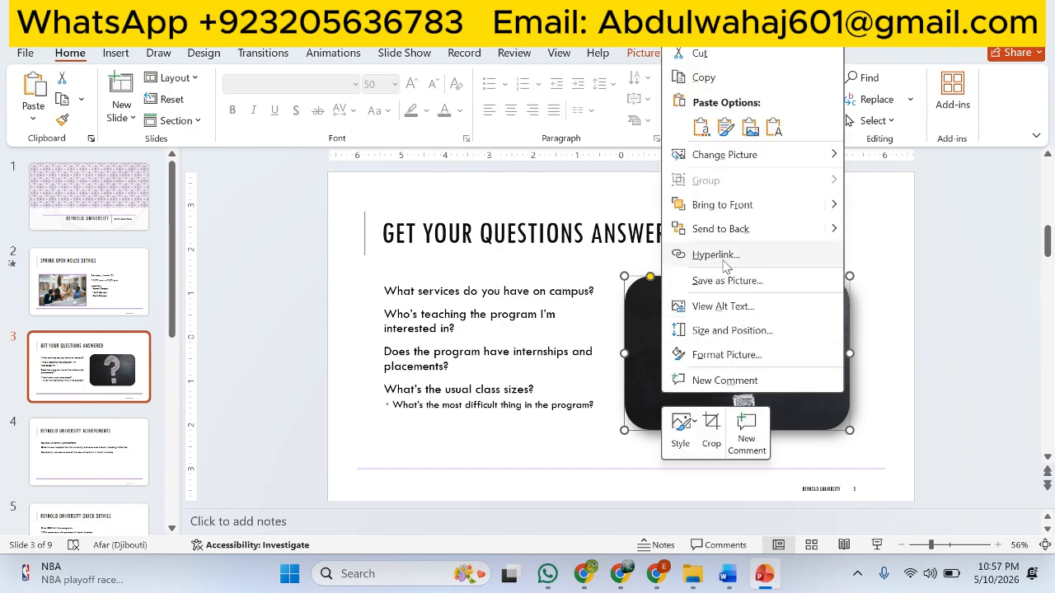
{"action": "left_click", "coordinate": [723, 307]}
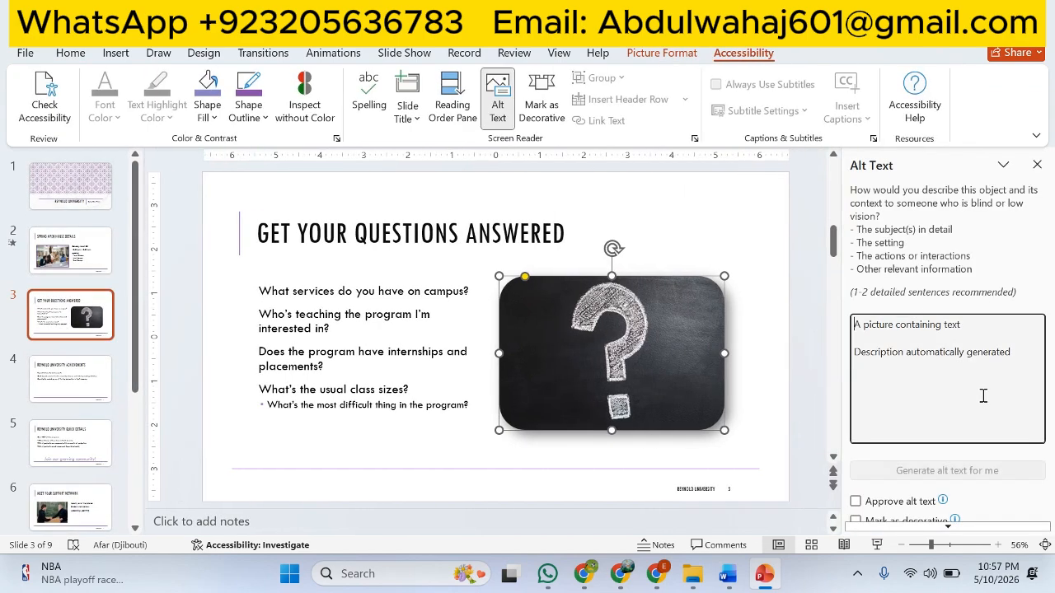
{"action": "left_click_drag", "start_coordinate": [1012, 363], "coordinate": [854, 324]}
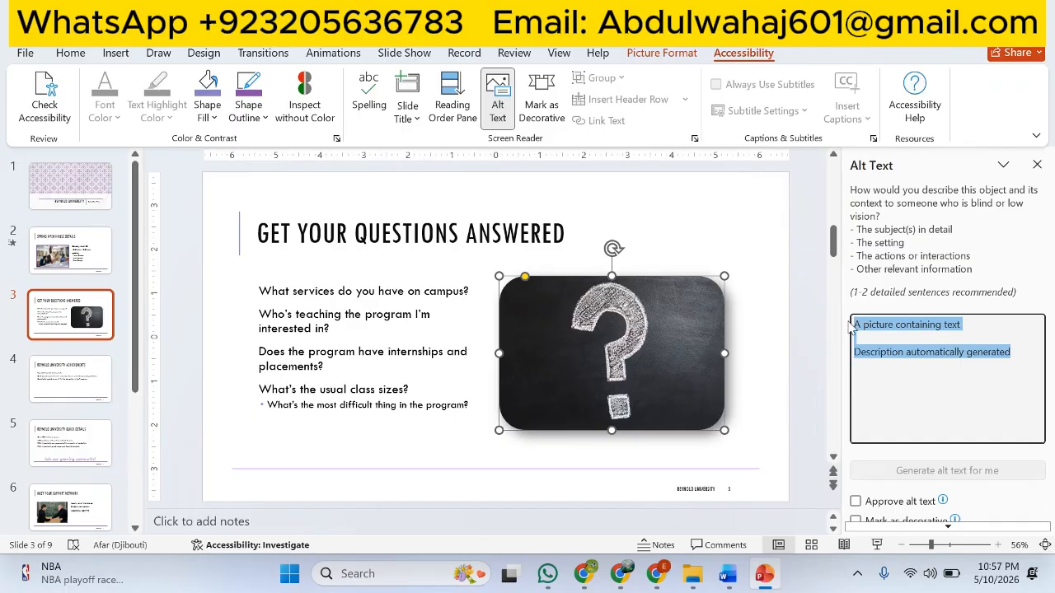
{"action": "key", "text": "ctrl+v"}
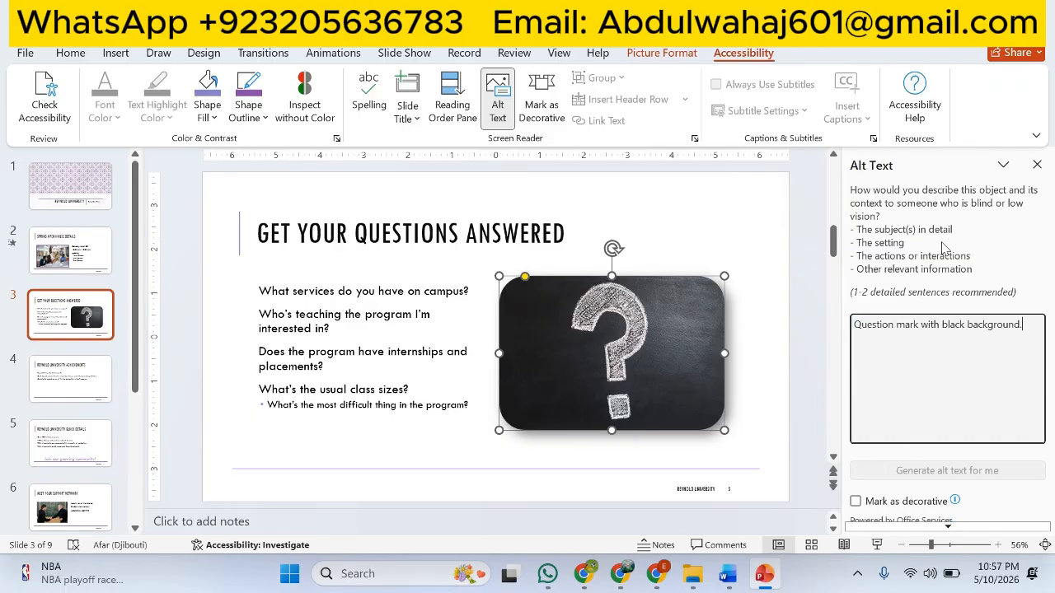
{"action": "left_click", "coordinate": [740, 238]}
Step: Switch to Word and highlight instruction 8 in green
{"action": "key", "text": "alt+Tab"}
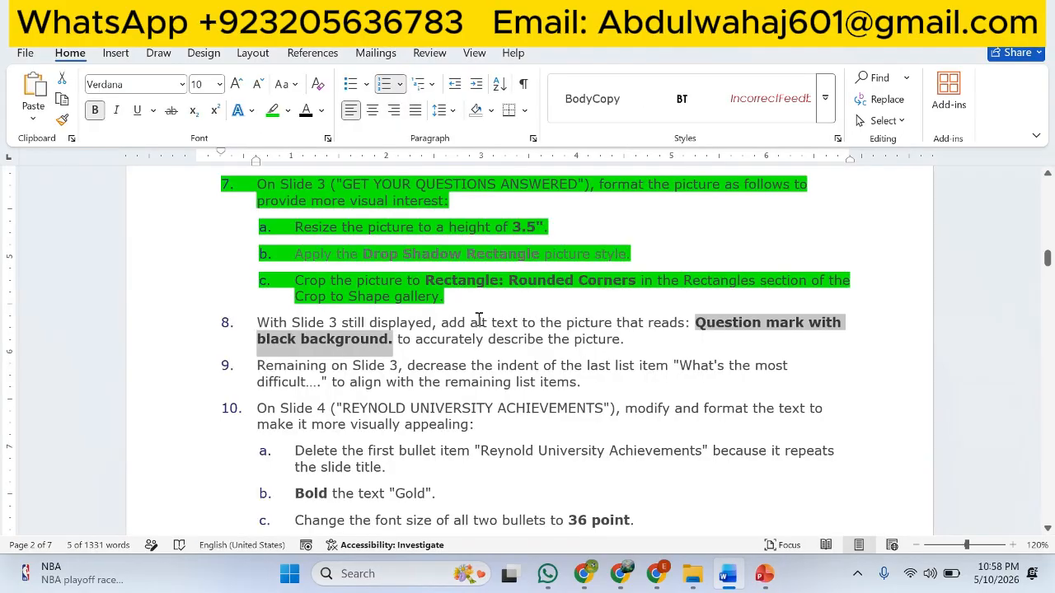
{"action": "left_click_drag", "start_coordinate": [511, 336], "coordinate": [252, 313]}
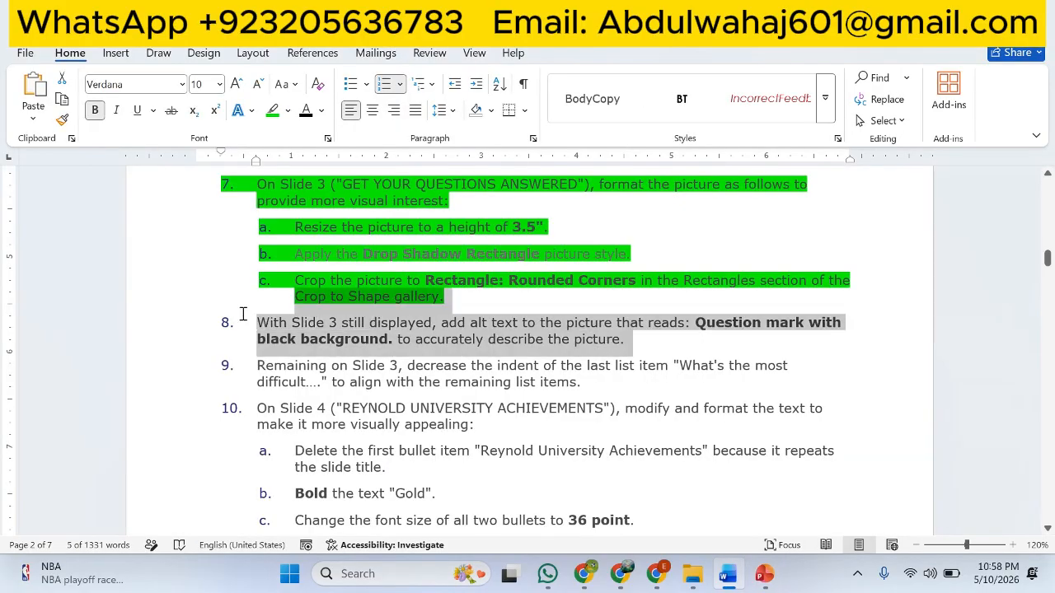
{"action": "left_click", "coordinate": [312, 286]}
{"action": "left_click", "coordinate": [416, 384]}
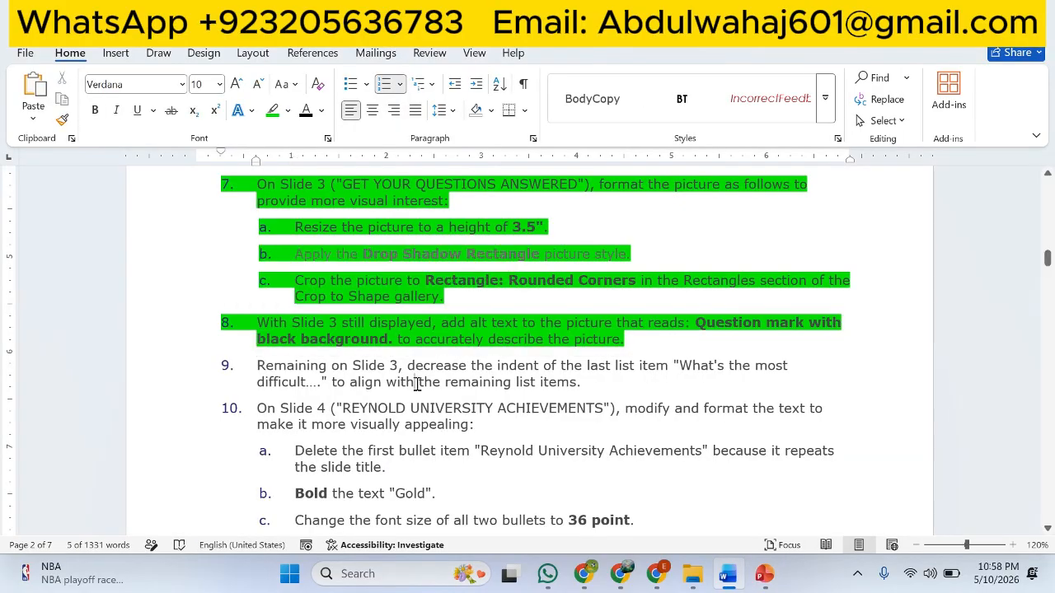
Step: Look through the remaining instructions in Word, return to instruction 9, and switch to slide 3 in PowerPoint
{"action": "scroll", "coordinate": [471, 370], "scroll_direction": "down", "scroll_amount": 10}
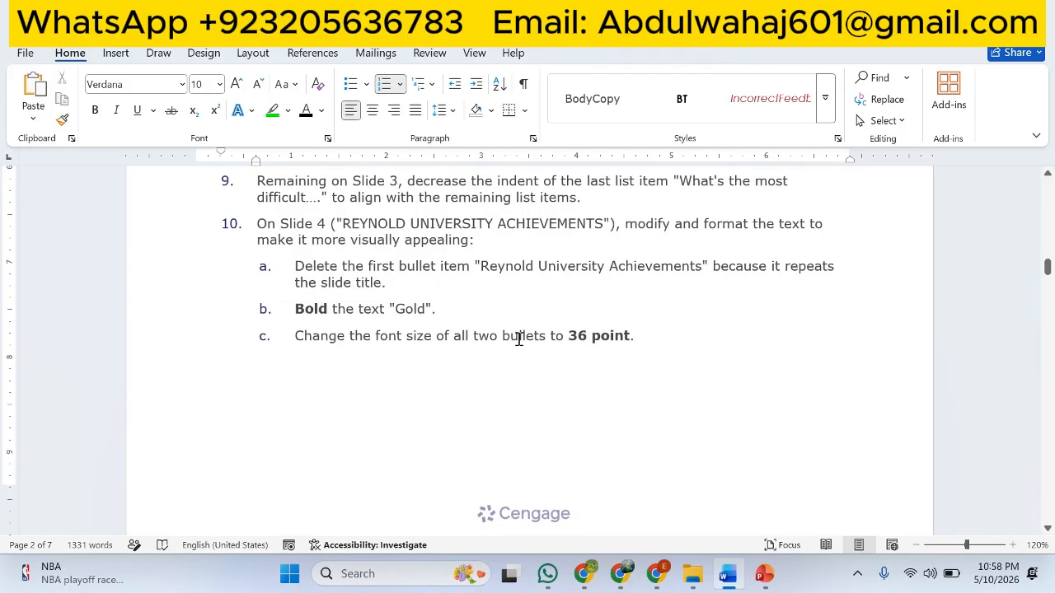
{"action": "scroll", "coordinate": [516, 337], "scroll_direction": "down", "scroll_amount": 15}
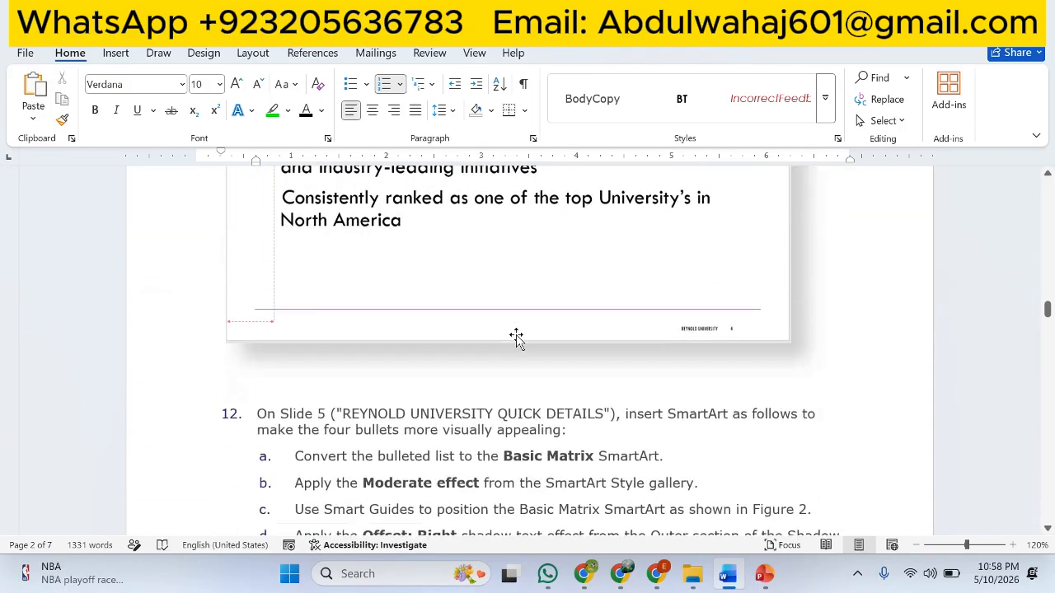
{"action": "scroll", "coordinate": [517, 336], "scroll_direction": "down", "scroll_amount": 15}
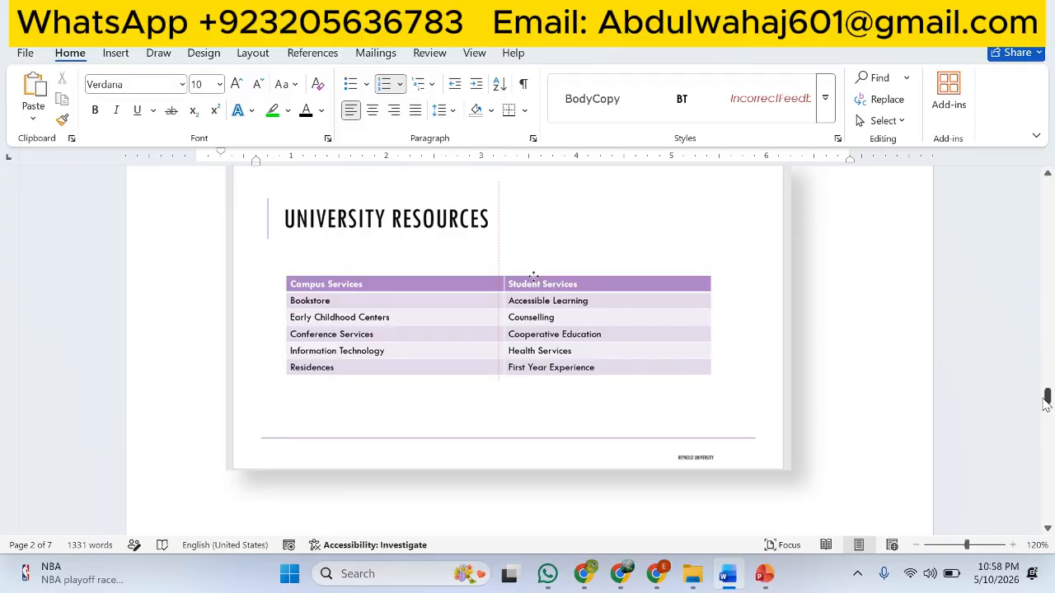
{"action": "left_click_drag", "start_coordinate": [1047, 398], "coordinate": [1049, 263]}
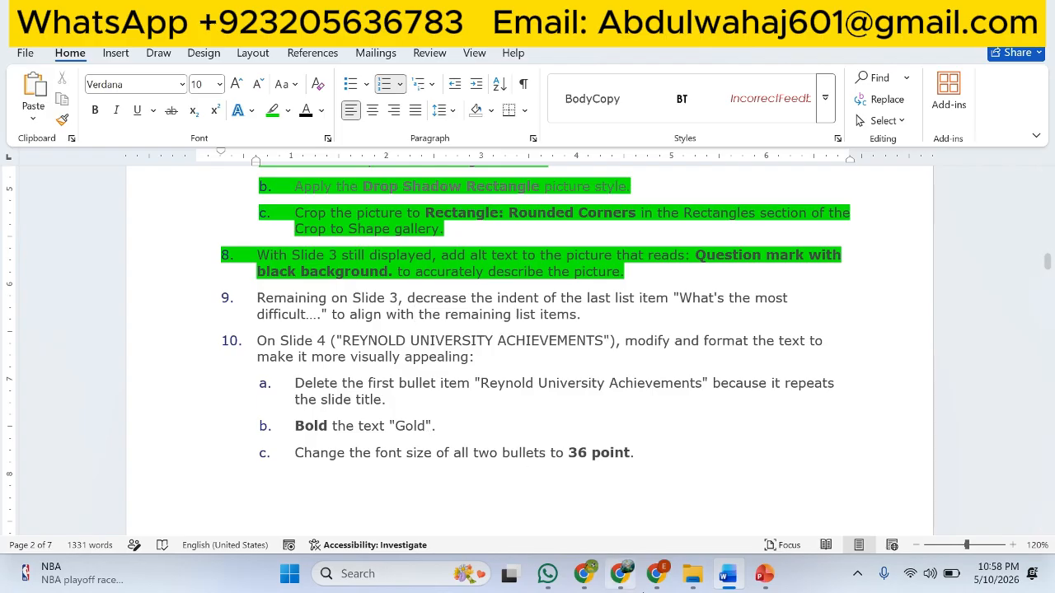
{"action": "left_click", "coordinate": [773, 572]}
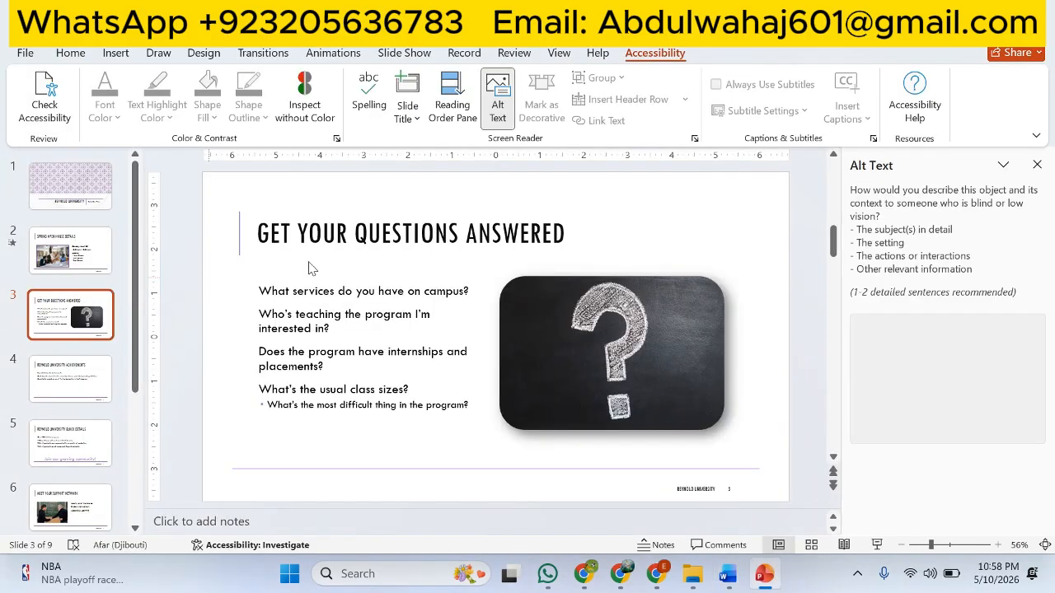